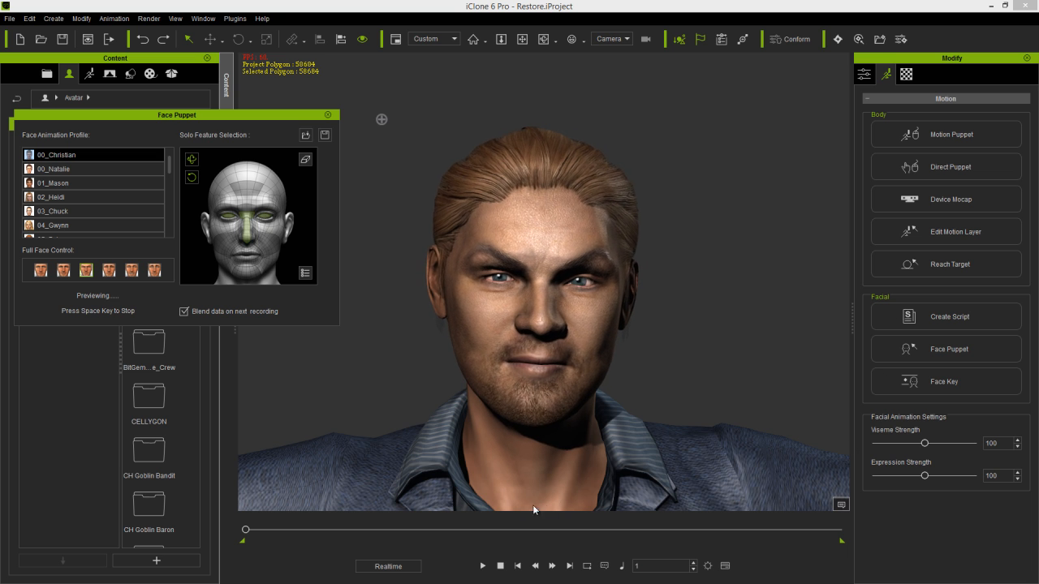
Step: End the Face Puppet preview session and switch to CrazyTalk 8 Pipeline
{"action": "key", "text": "space"}
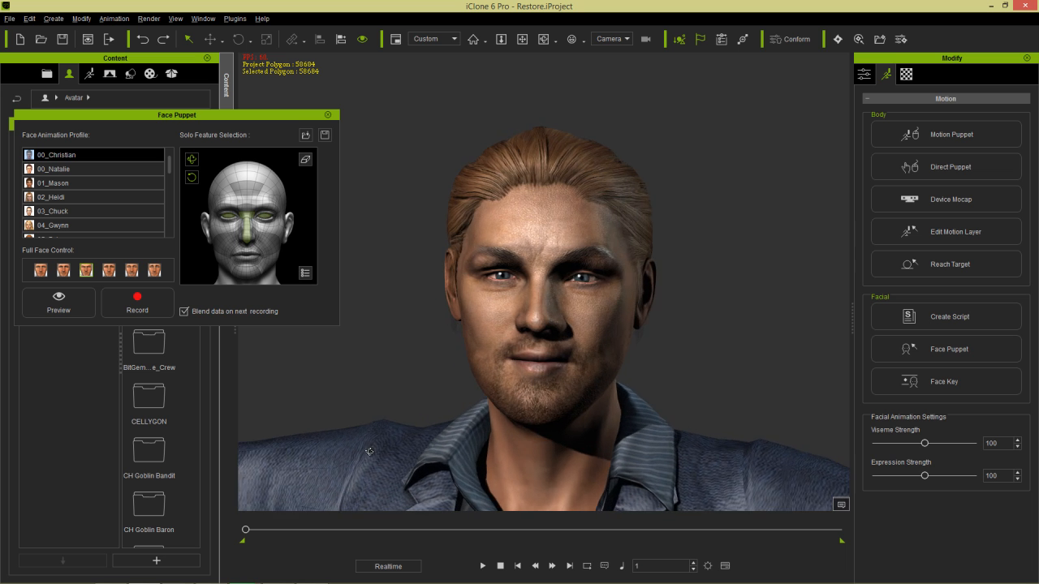
{"action": "left_click", "coordinate": [328, 115]}
{"action": "key", "text": "alt+Tab"}
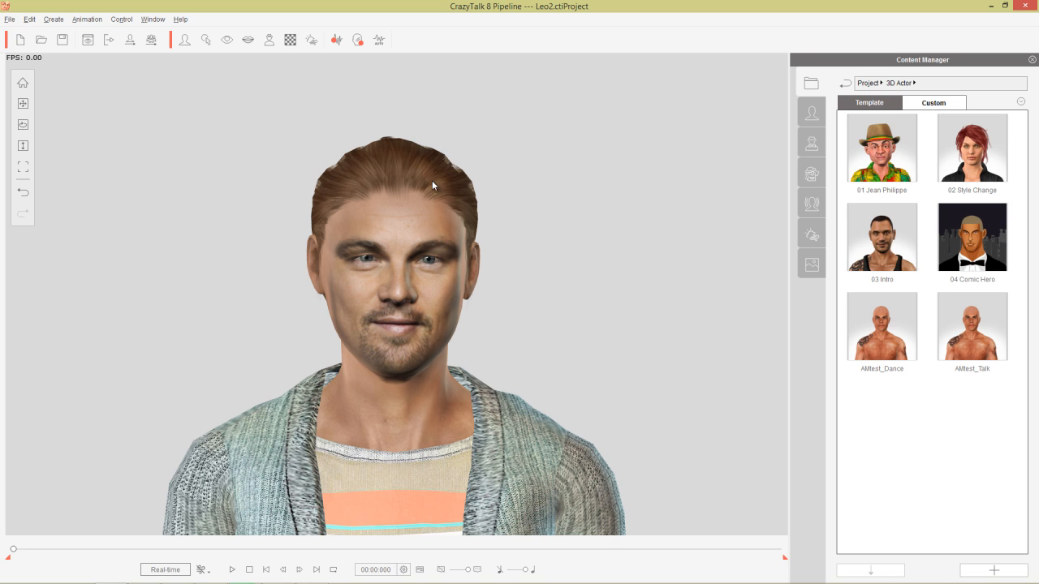
Step: Preview the 3D head's eye movement in the Eye Settings, and stop the preview
{"action": "left_click", "coordinate": [228, 40]}
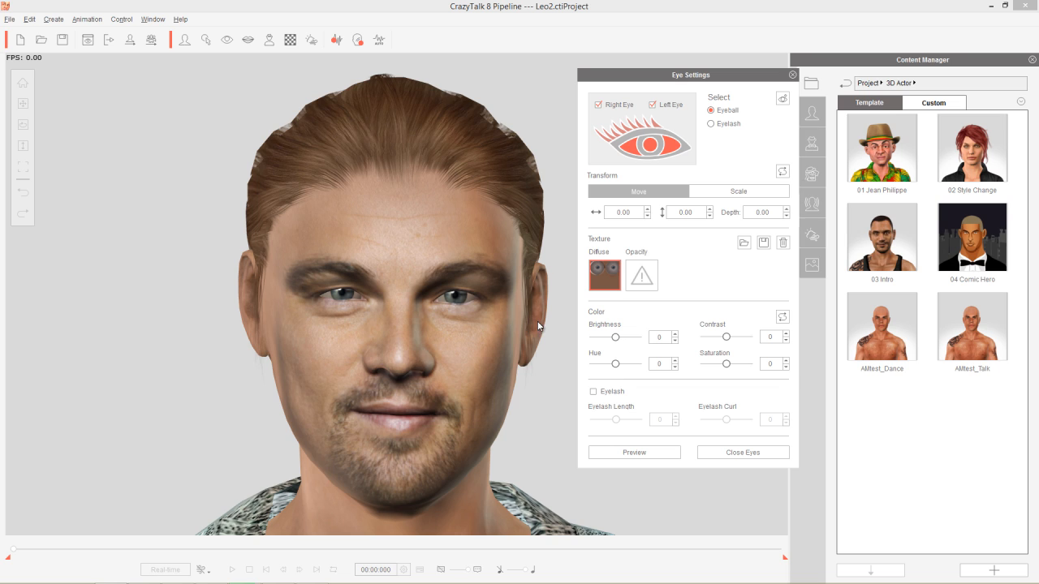
{"action": "left_click", "coordinate": [639, 452]}
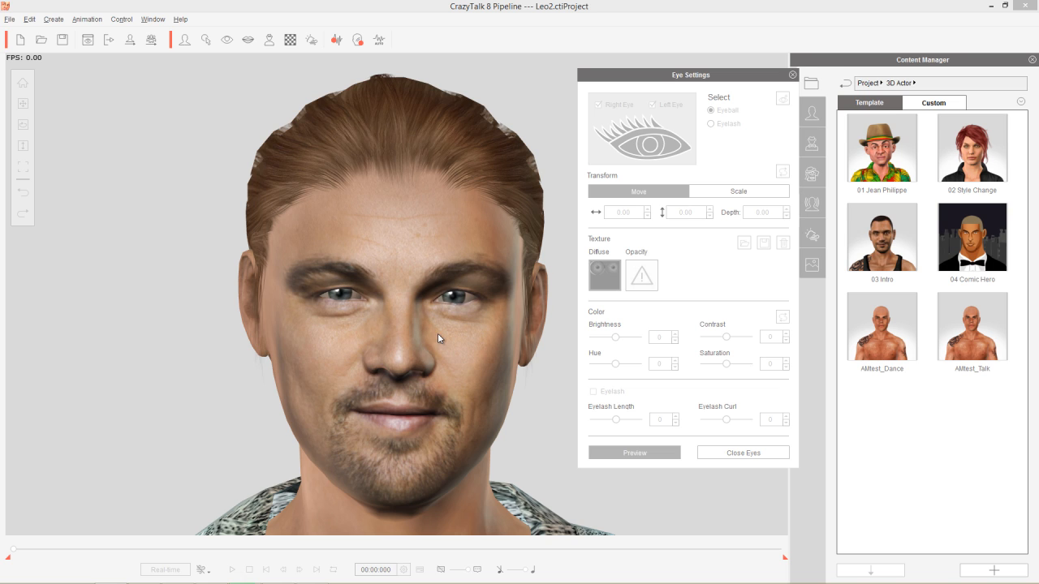
{"action": "left_click", "coordinate": [628, 452]}
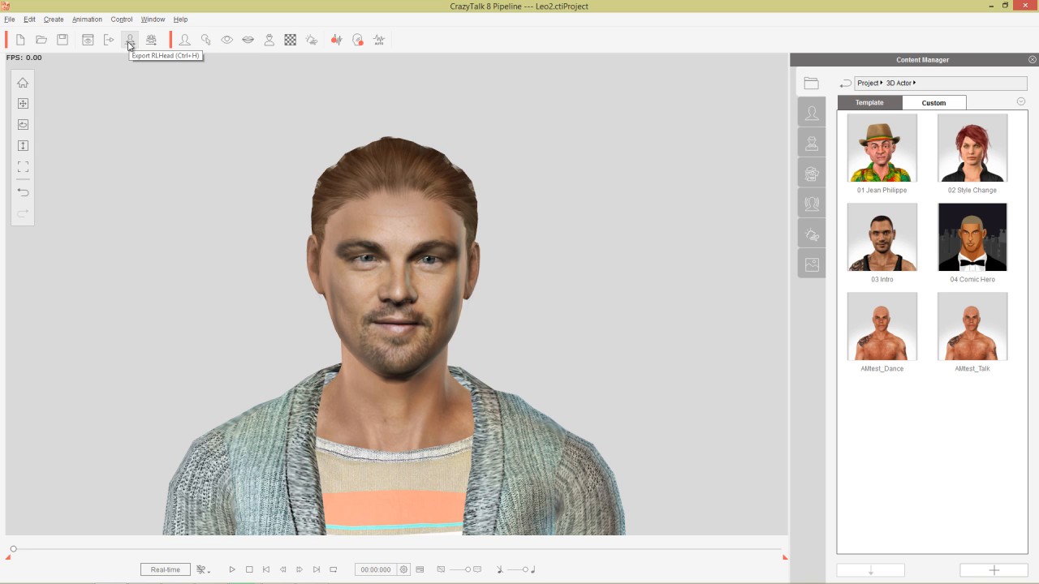
Step: Export the head to the desktop as an RLHead file named "Leo 01"
{"action": "left_click", "coordinate": [129, 46]}
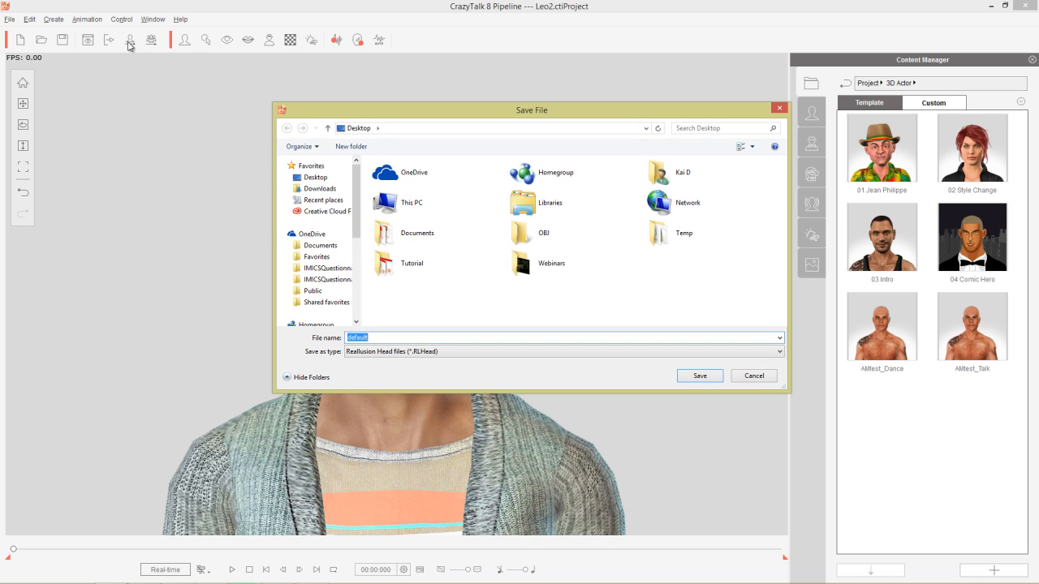
{"action": "type", "text": "Leo 01"}
{"action": "left_click", "coordinate": [695, 378]}
Step: Import the RLHead file from the desktop onto the iClone avatar with both head morph and head texture
{"action": "key", "text": "super+m"}
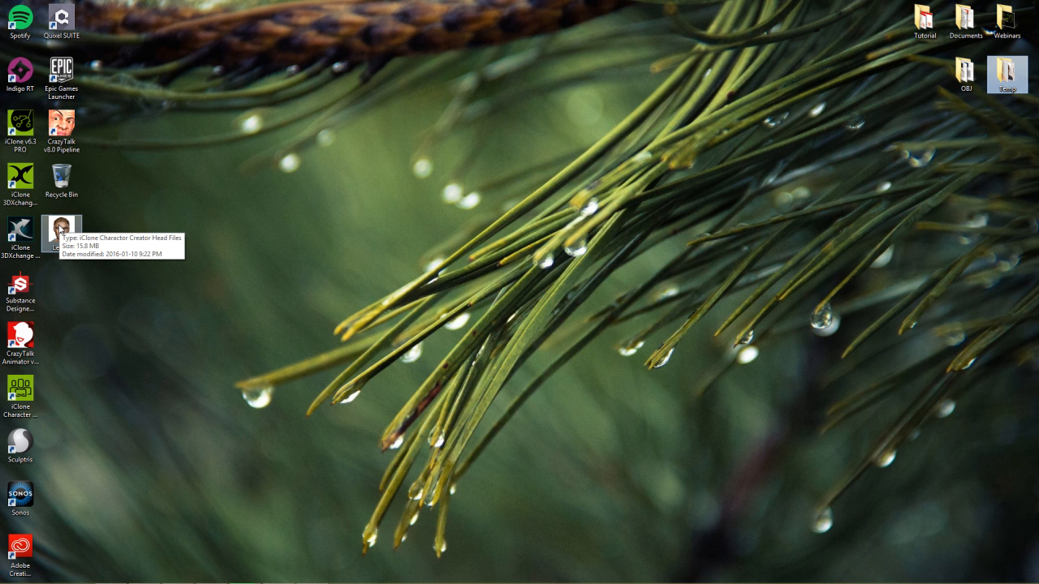
{"action": "left_click_drag", "start_coordinate": [60, 231], "coordinate": [561, 395]}
{"action": "key", "text": "alt+Tab"}
{"action": "key", "text": "Tab"}
{"action": "key", "text": "Tab"}
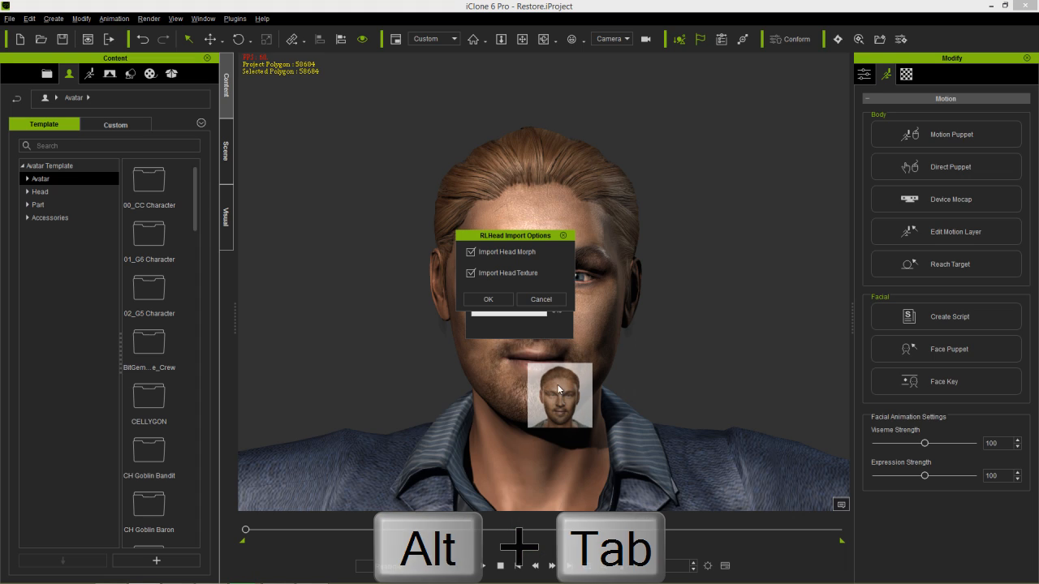
{"action": "left_click", "coordinate": [489, 299]}
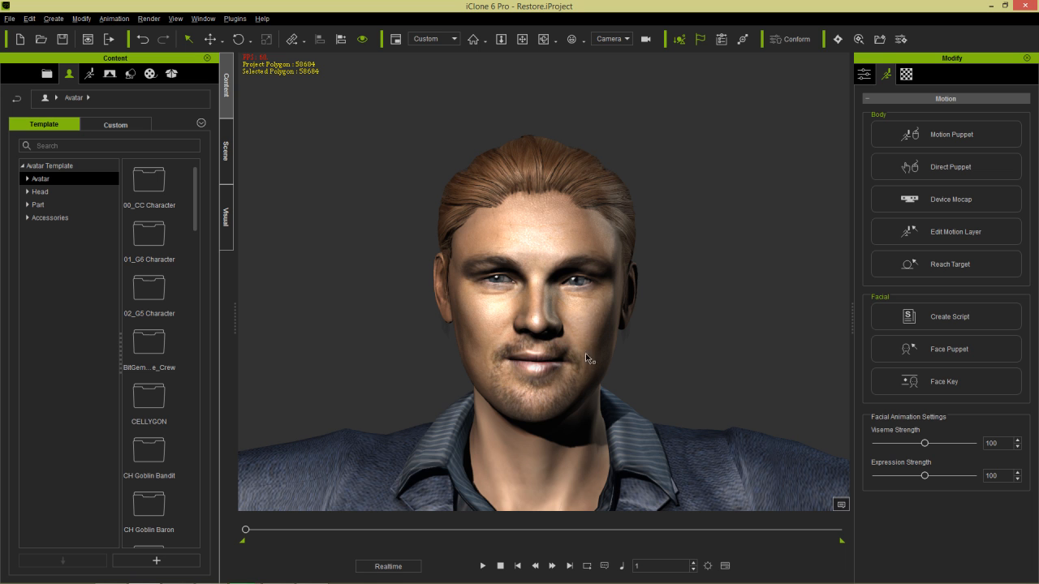
{"action": "right_click_drag", "start_coordinate": [507, 344], "coordinate": [545, 334]}
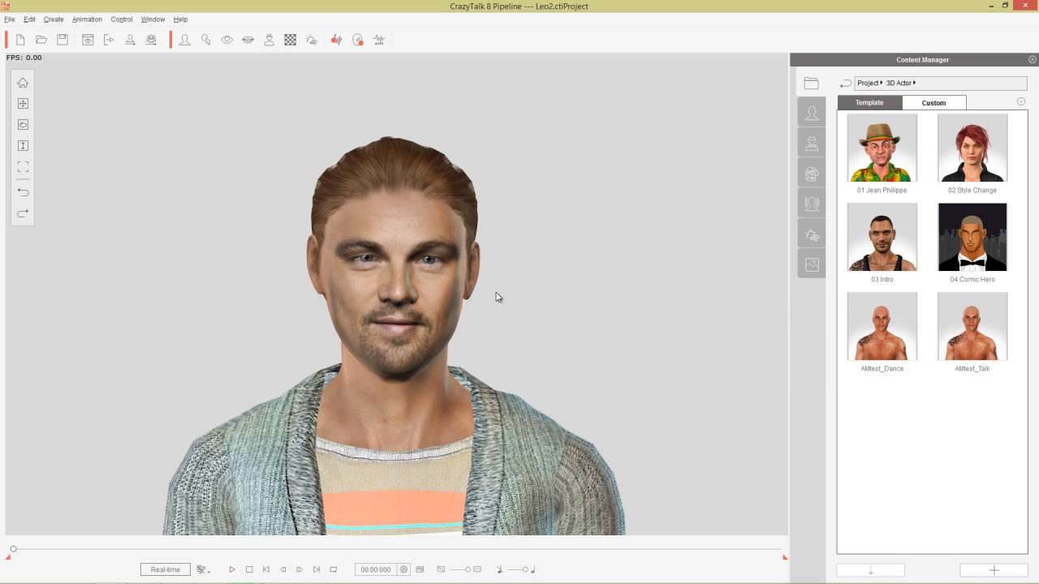
Step: Send the head from CrazyTalk 8 to Character Creator and switch to iClone Character Creator
{"action": "left_click", "coordinate": [152, 40]}
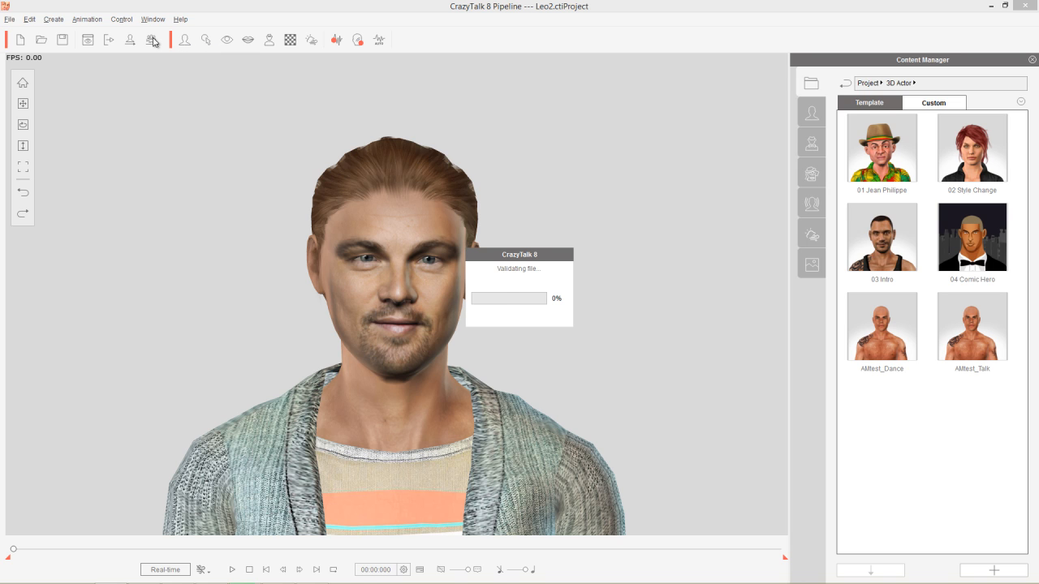
{"action": "key", "text": "alt+Tab"}
{"action": "key", "text": "Tab"}
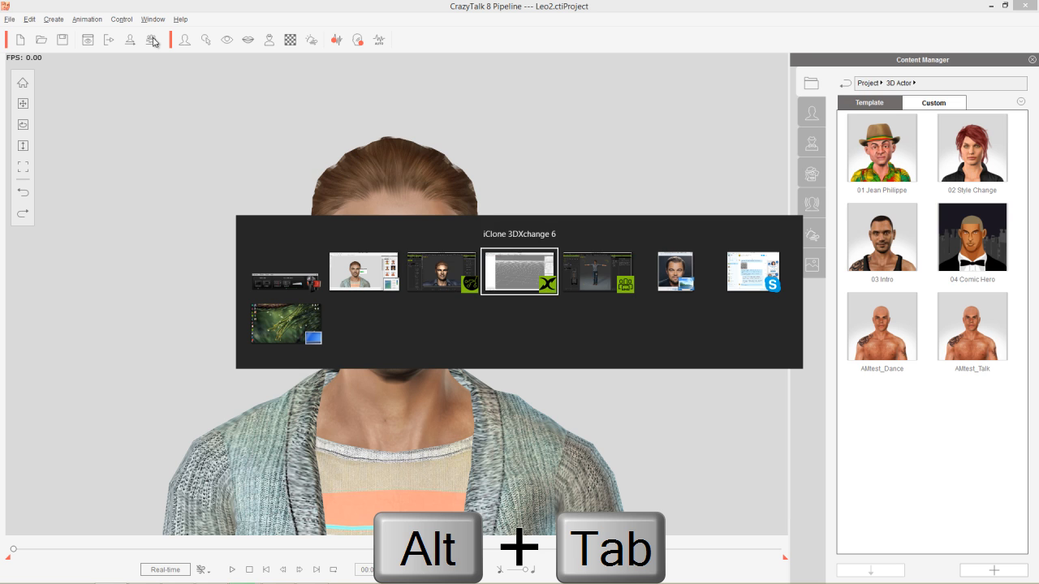
{"action": "key", "text": "alt+Tab"}
{"action": "key", "text": "alt+Tab"}
{"action": "key", "text": "alt+Tab"}
{"action": "key", "text": "alt+Tab"}
{"action": "key", "text": "alt+Tab"}
{"action": "key", "text": "alt+Tab"}
{"action": "key", "text": "alt+Tab"}
{"action": "key", "text": "alt+Tab"}
{"action": "key", "text": "alt+Tab"}
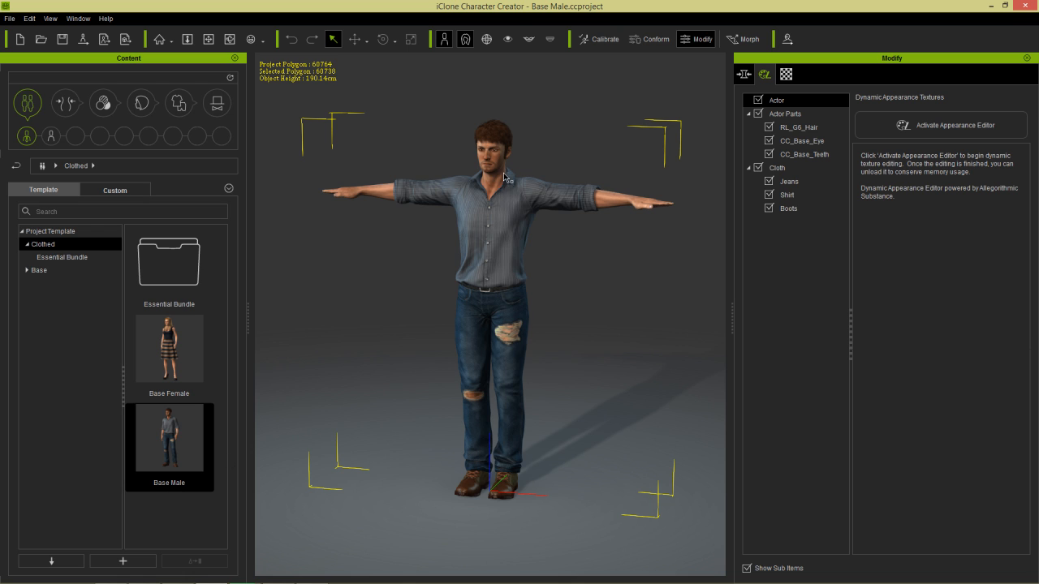
Step: Import the head onto the Base Male with head morph, Head and Body texture, and dynamic appearance textures set to Reset
{"action": "key", "text": "j"}
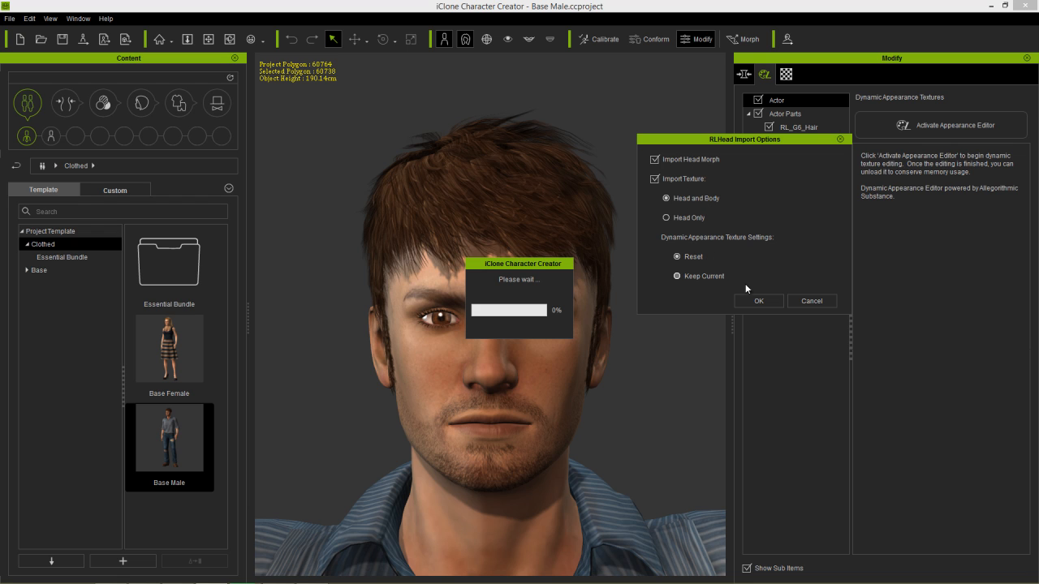
{"action": "left_click", "coordinate": [758, 301]}
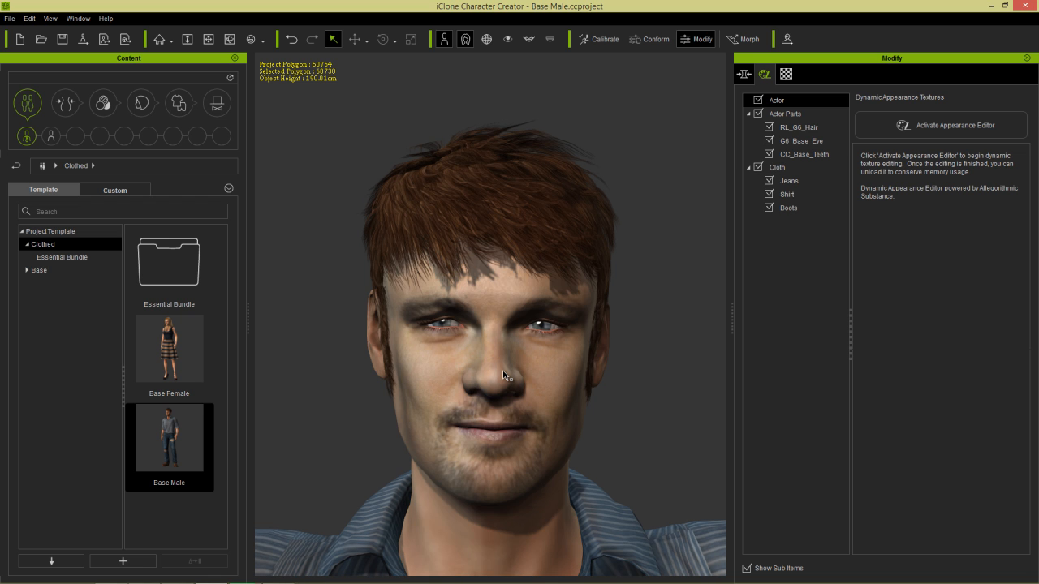
{"action": "mouse_move", "coordinate": [581, 376]}
{"action": "right_mouse_down"}
{"action": "mouse_move", "coordinate": [529, 369]}
{"action": "mouse_move", "coordinate": [580, 378]}
{"action": "right_mouse_up"}
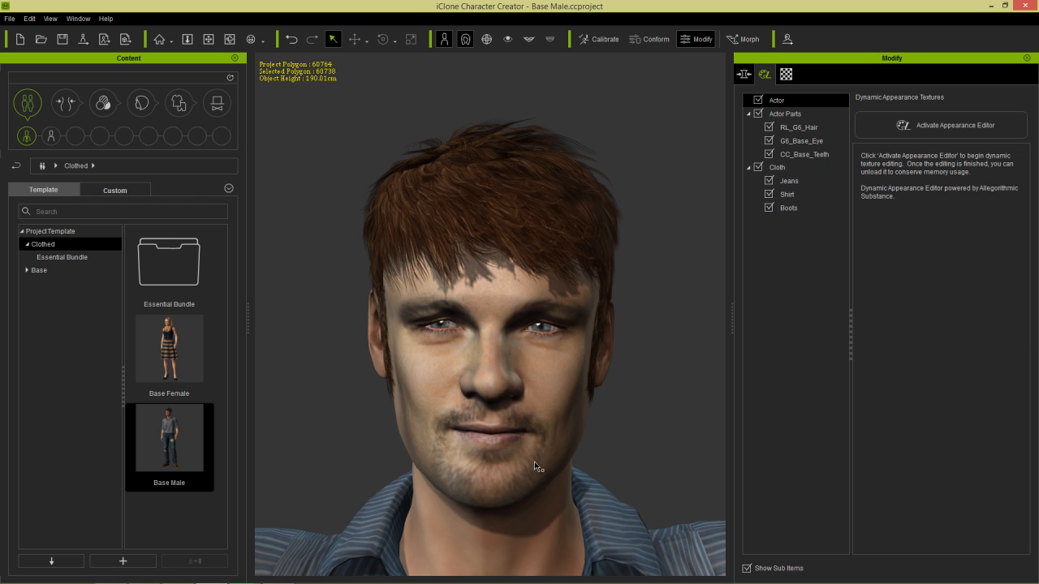
{"action": "middle_click_drag", "start_coordinate": [540, 464], "coordinate": [542, 390]}
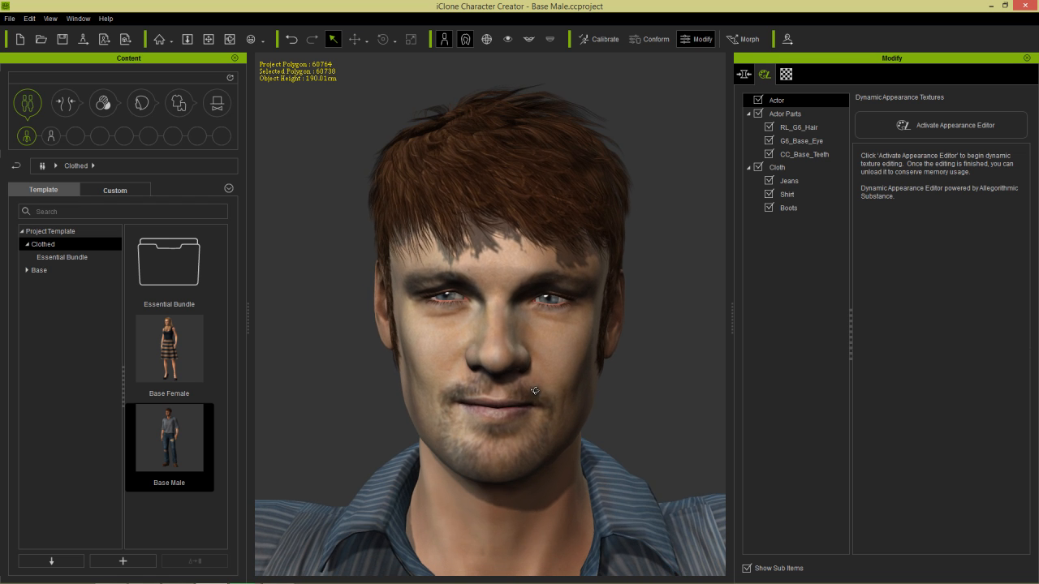
Step: Reset all the head morphs of the actor
{"action": "left_click", "coordinate": [772, 100]}
{"action": "left_click", "coordinate": [744, 74]}
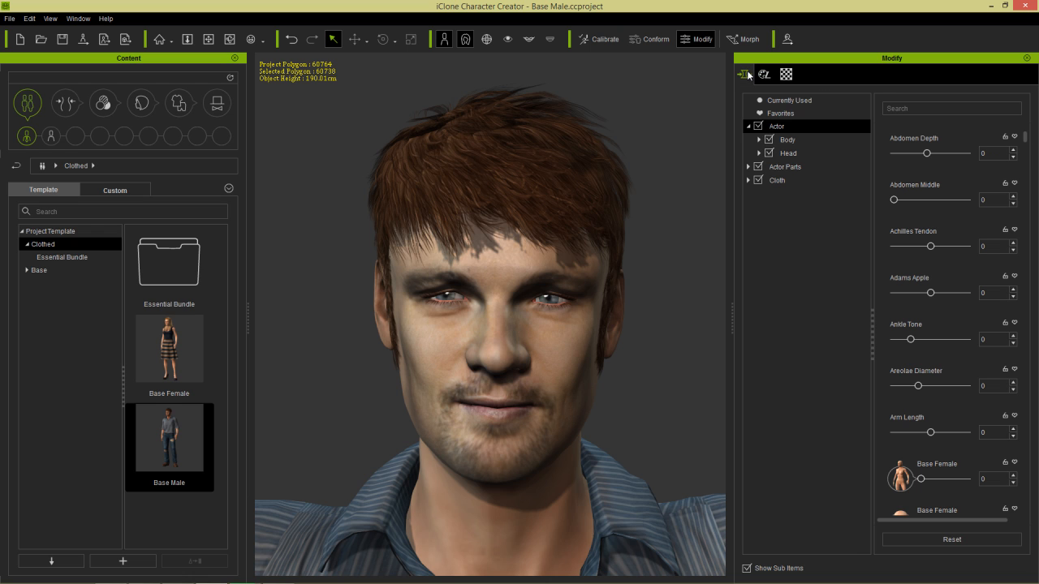
{"action": "left_click", "coordinate": [789, 153]}
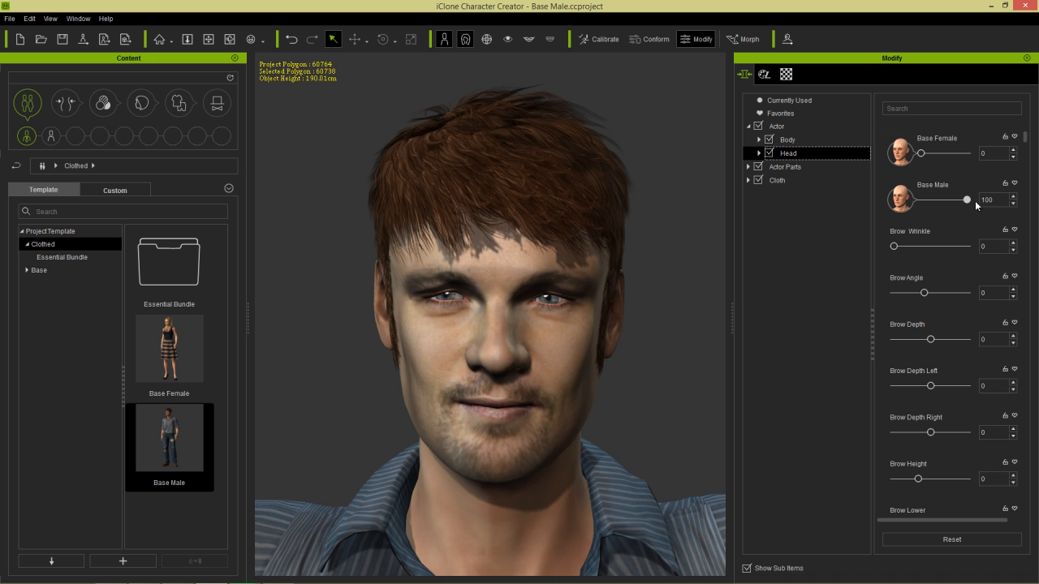
{"action": "left_click_drag", "start_coordinate": [967, 199], "coordinate": [989, 195]}
{"action": "left_click", "coordinate": [788, 145]}
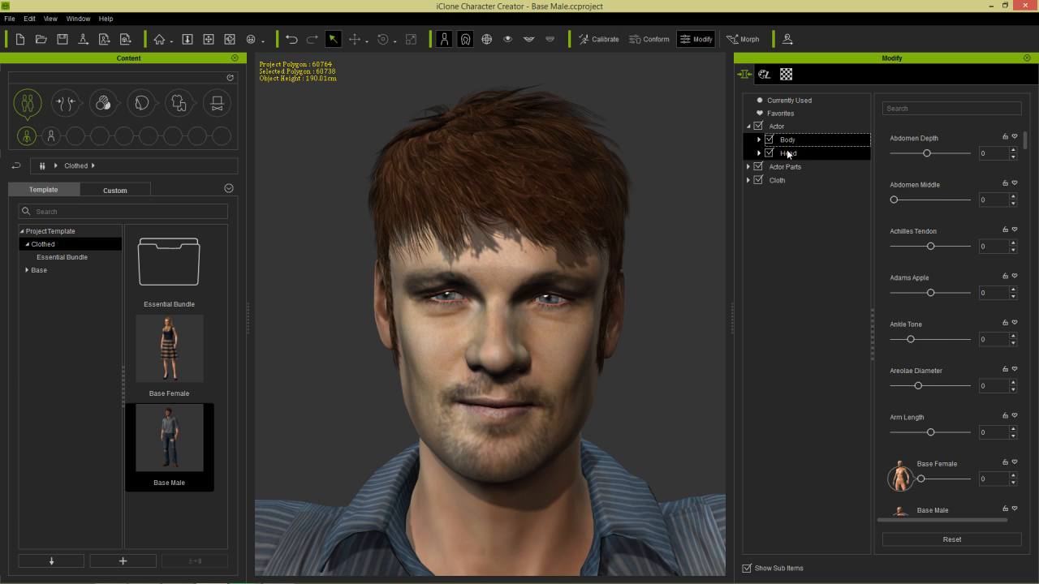
{"action": "left_click", "coordinate": [789, 154]}
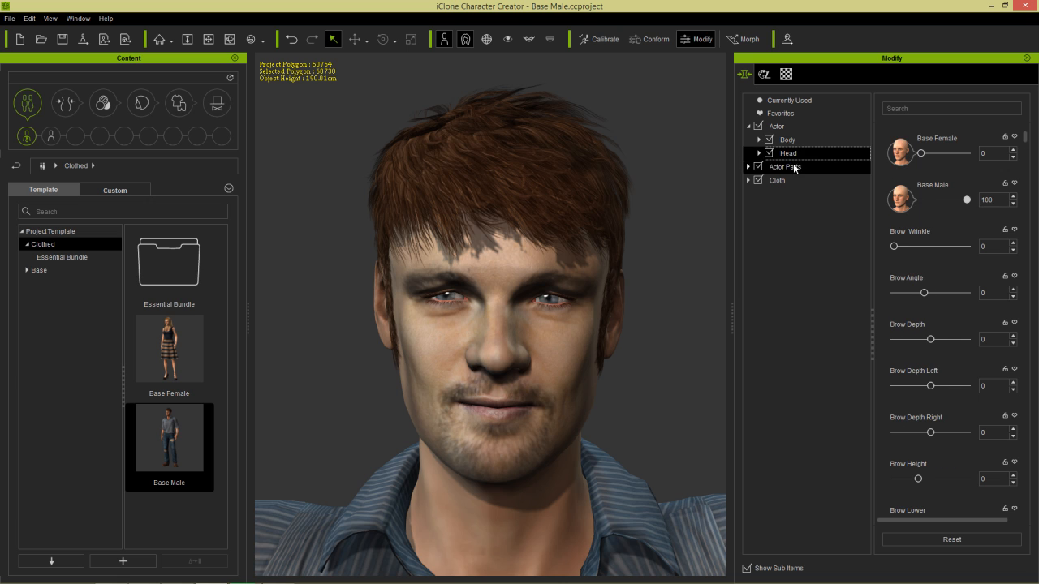
{"action": "left_click", "coordinate": [948, 538]}
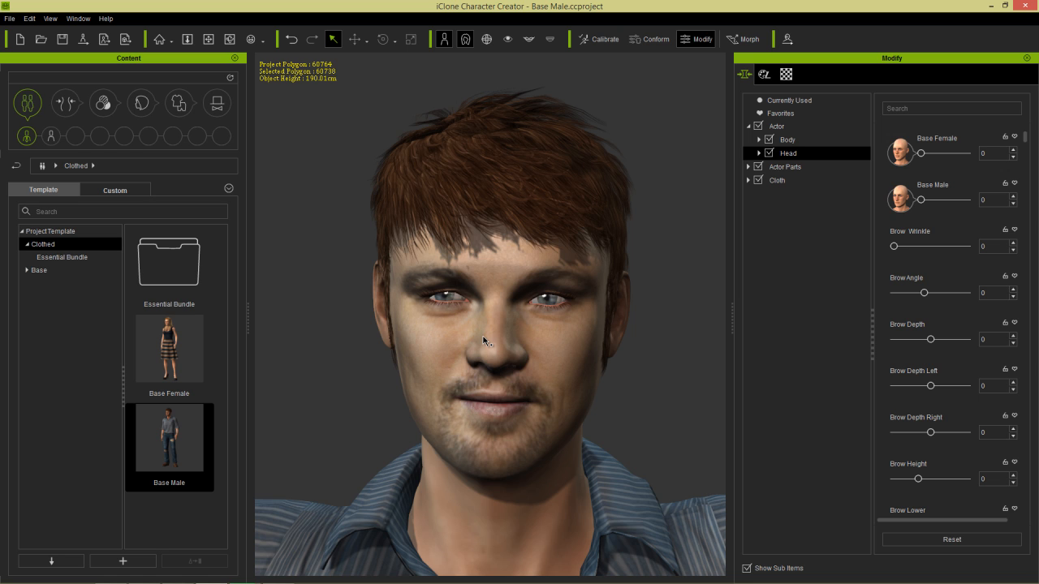
Step: Switch to CrazyTalk 8 Pipeline and inspect the eyeball's diffuse texture in the Eye Settings
{"action": "key", "text": "alt+Tab"}
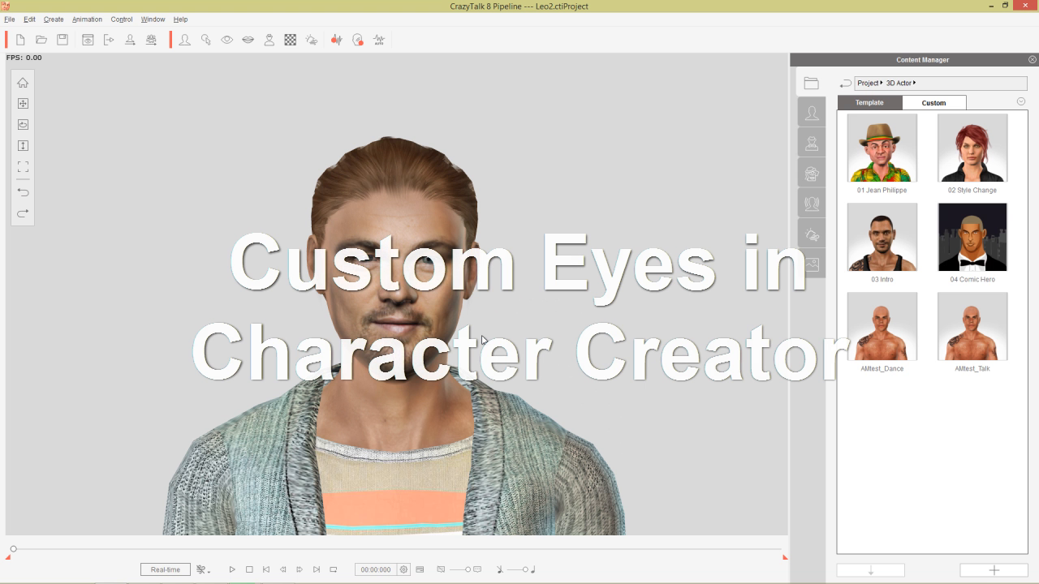
{"action": "left_click", "coordinate": [231, 41]}
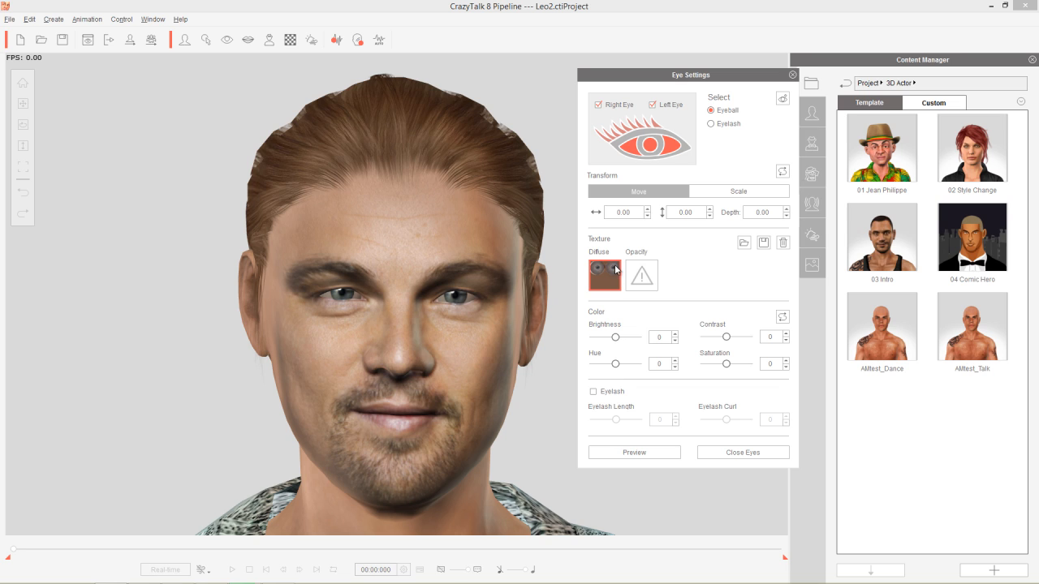
Step: Switch to iClone and inspect the diffuse texture of the avatar's G6_Base_Eye Eye material
{"action": "key", "text": "alt+Tab"}
{"action": "key", "text": "alt+Tab"}
{"action": "key", "text": "alt+Tab"}
{"action": "key", "text": "alt+Tab"}
{"action": "key", "text": "alt+Tab"}
{"action": "key", "text": "alt+Tab"}
{"action": "key", "text": "alt+Tab"}
{"action": "key", "text": "alt+Tab"}
{"action": "key", "text": "alt+Tab"}
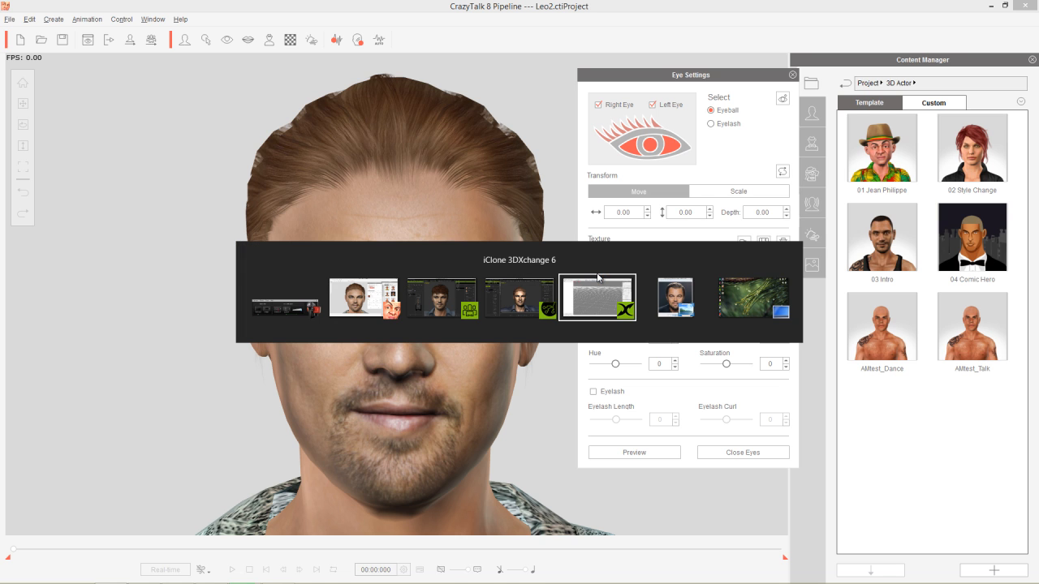
{"action": "key", "text": "alt+Tab"}
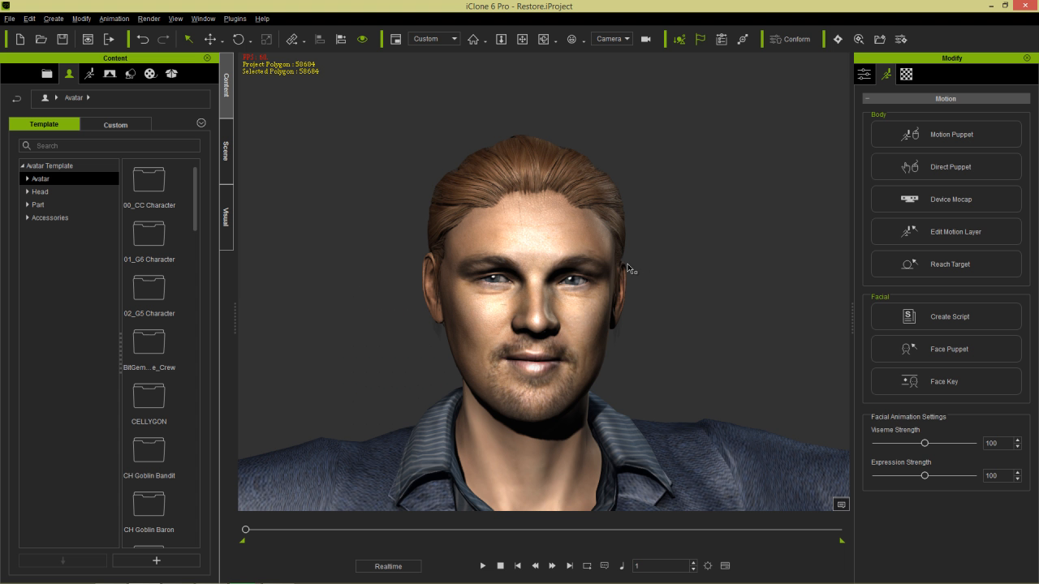
{"action": "left_click", "coordinate": [906, 75]}
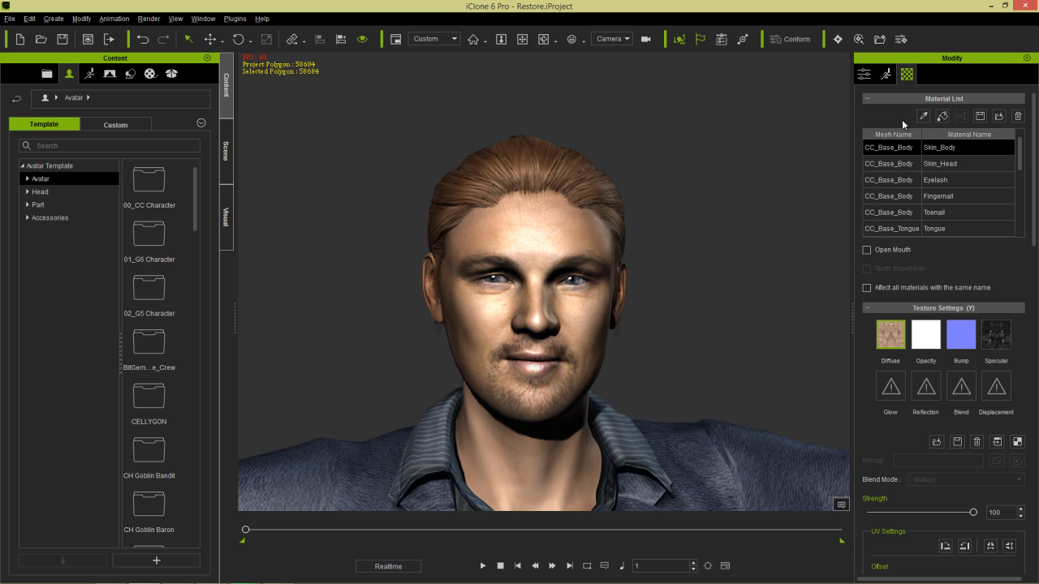
{"action": "left_click", "coordinate": [904, 163]}
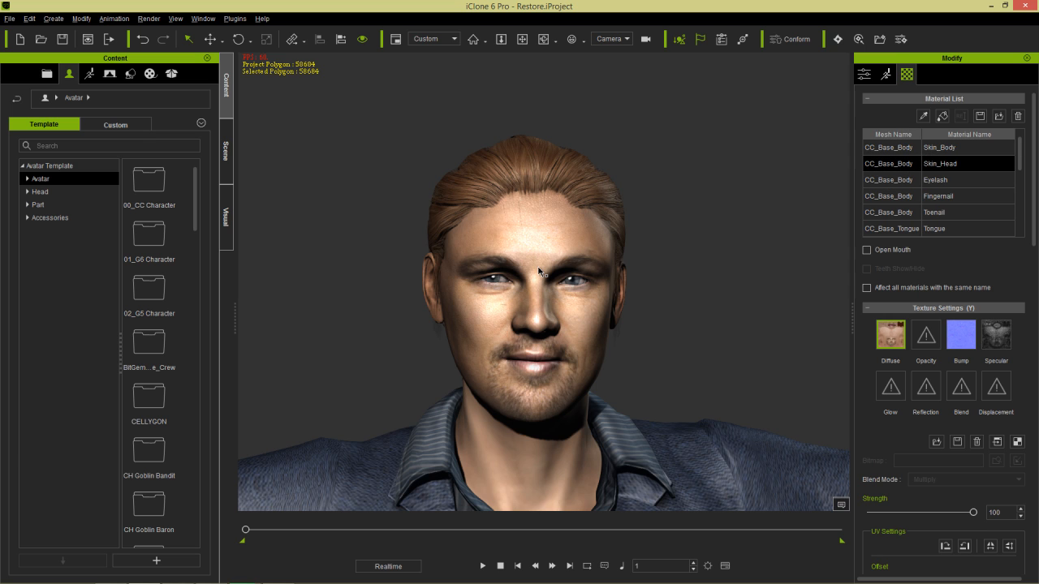
{"action": "scroll", "coordinate": [926, 161], "scroll_direction": "down", "scroll_amount": 5}
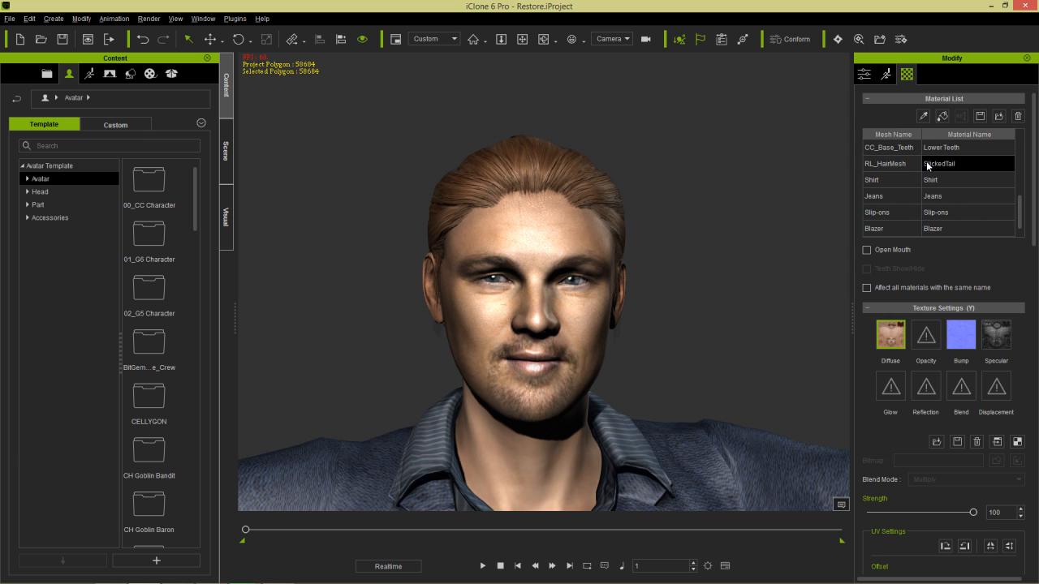
{"action": "left_click", "coordinate": [912, 149]}
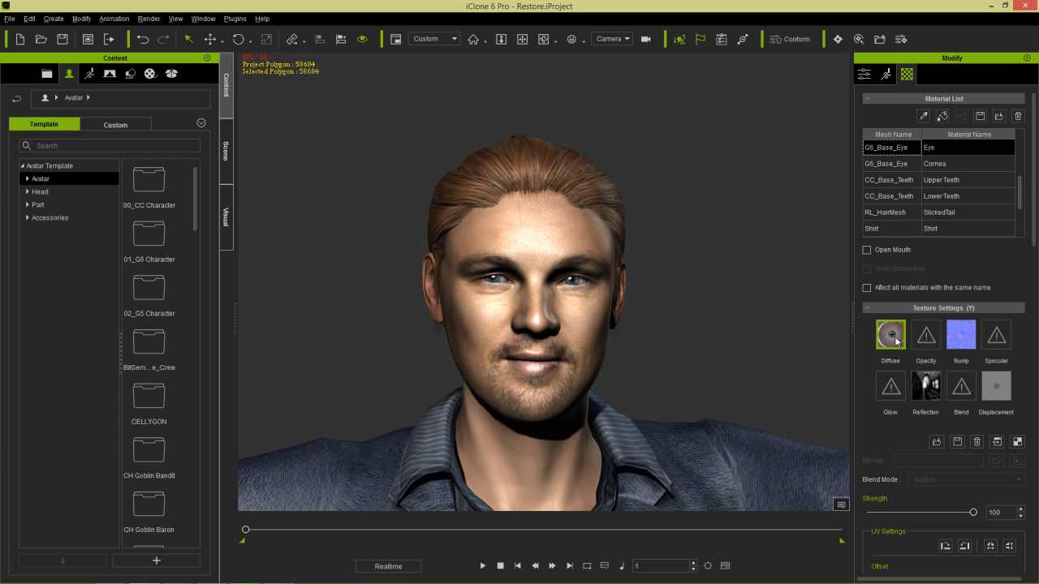
Step: Switch to Character Creator and replace the character's existing eye object with the Blue Eye_Light morph template
{"action": "key", "text": "alt+Tab"}
{"action": "key", "text": "alt+Tab"}
{"action": "key", "text": "alt+Tab"}
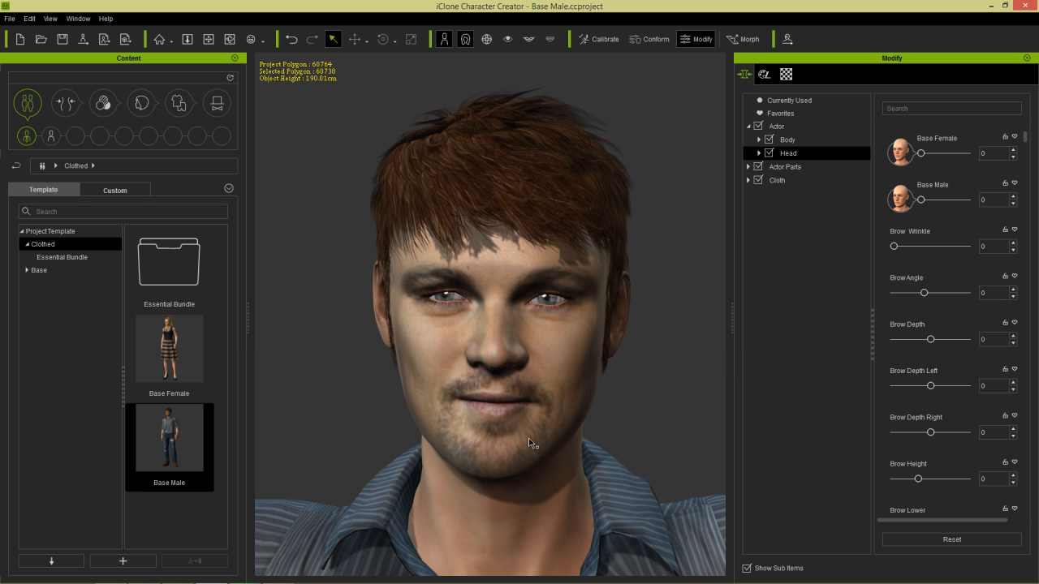
{"action": "right_click_drag", "start_coordinate": [525, 428], "coordinate": [551, 419]}
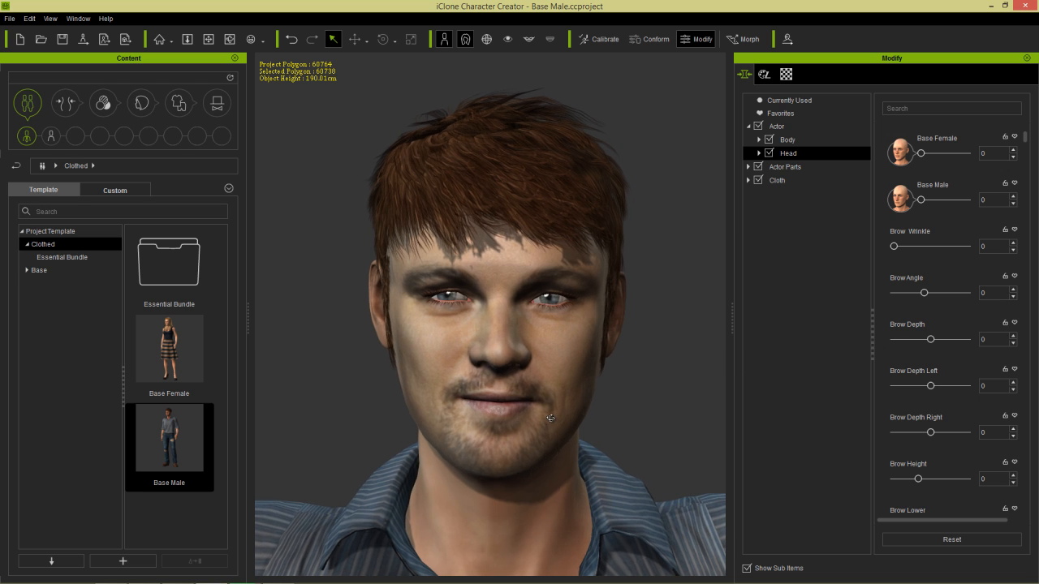
{"action": "left_click", "coordinate": [68, 103]}
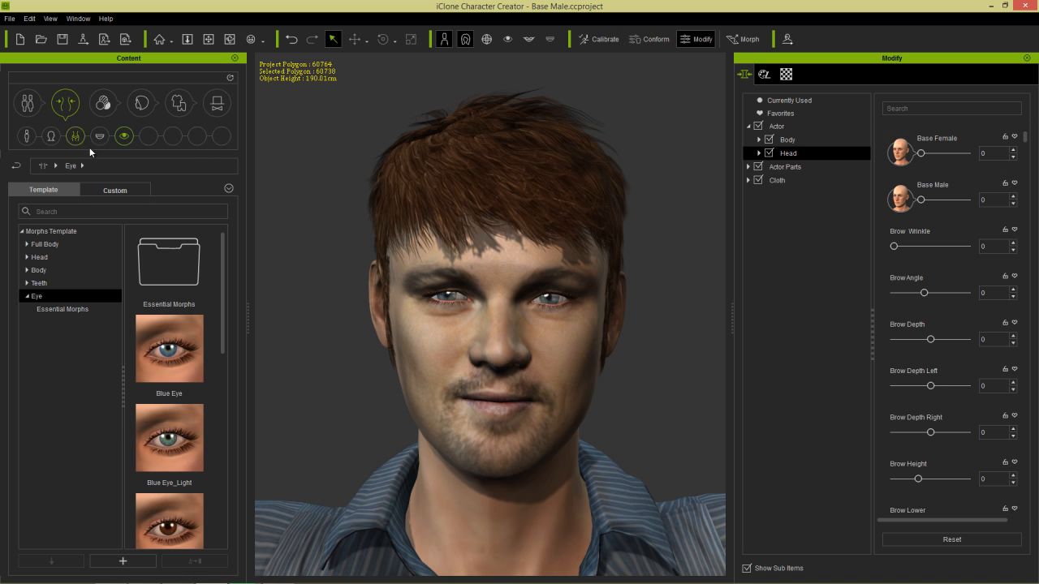
{"action": "left_click", "coordinate": [122, 139]}
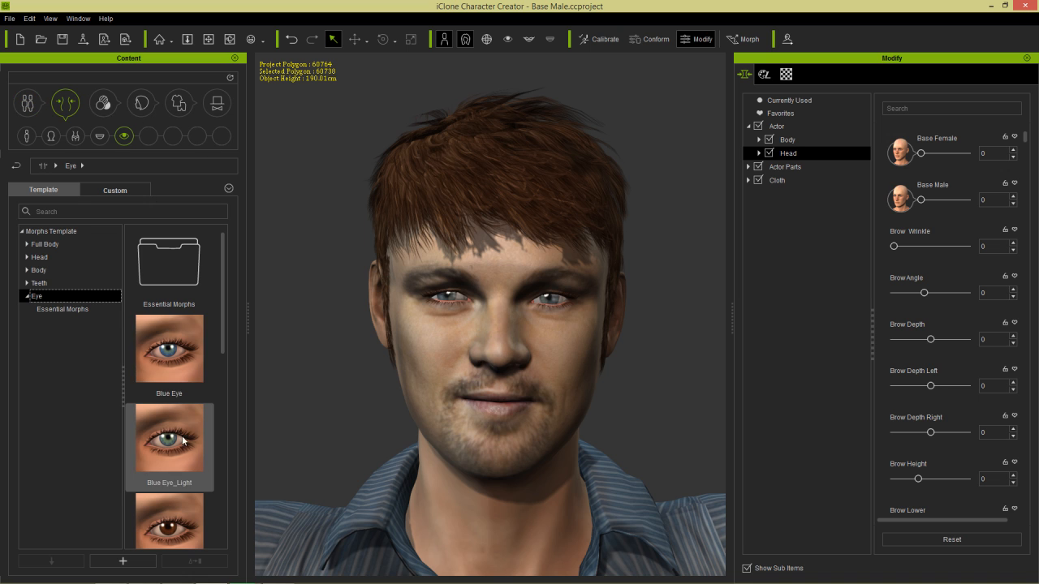
{"action": "left_click_drag", "start_coordinate": [223, 310], "coordinate": [223, 353]}
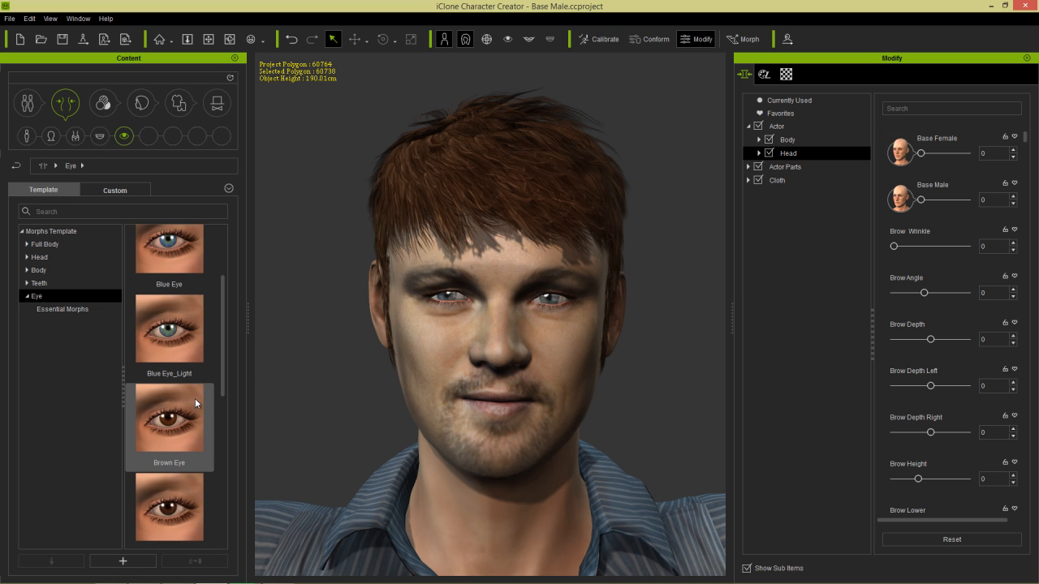
{"action": "double_click", "coordinate": [177, 333]}
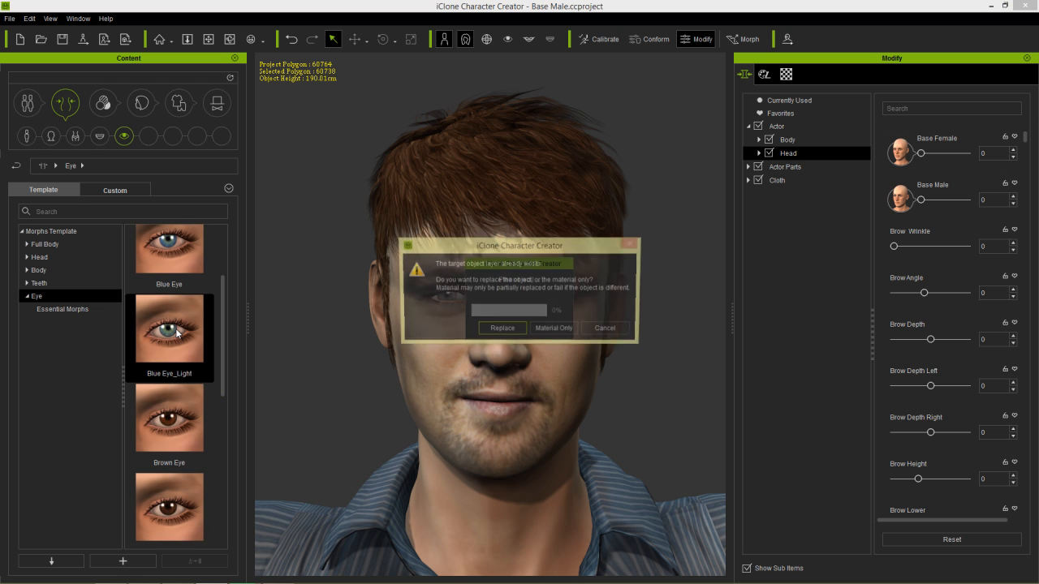
{"action": "left_click", "coordinate": [498, 331]}
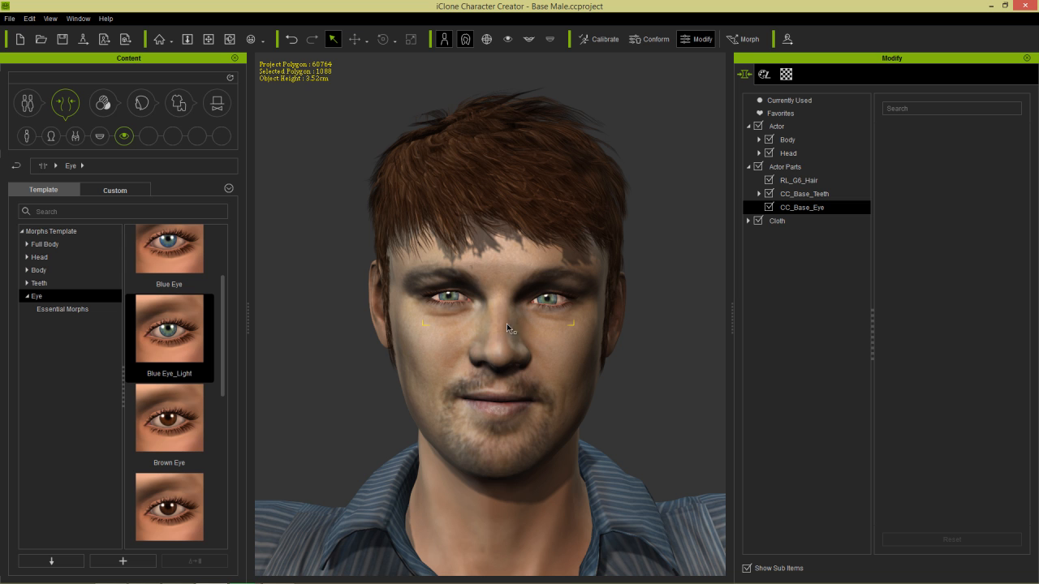
{"action": "mouse_move", "coordinate": [529, 375]}
{"action": "right_mouse_down"}
{"action": "mouse_move", "coordinate": [574, 376]}
{"action": "mouse_move", "coordinate": [508, 376]}
{"action": "mouse_move", "coordinate": [521, 370]}
{"action": "right_mouse_up"}
{"action": "middle_click_drag", "start_coordinate": [528, 368], "coordinate": [556, 388]}
{"action": "right_click_drag", "start_coordinate": [544, 389], "coordinate": [544, 382]}
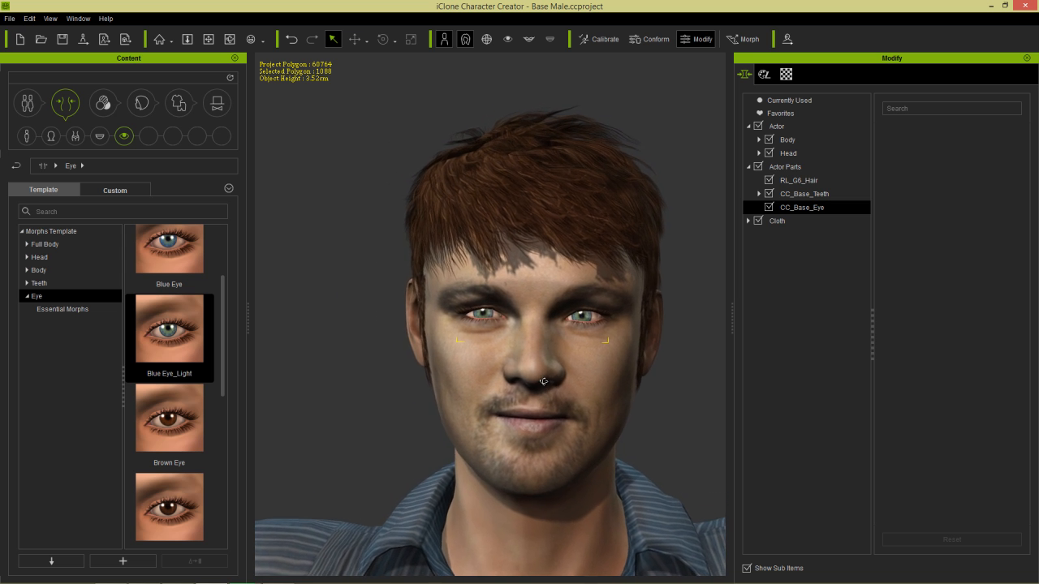
Step: Close the Content panel, shrink the Character Creator window, and place the reference portrait photo beside it for comparison
{"action": "left_click", "coordinate": [235, 58]}
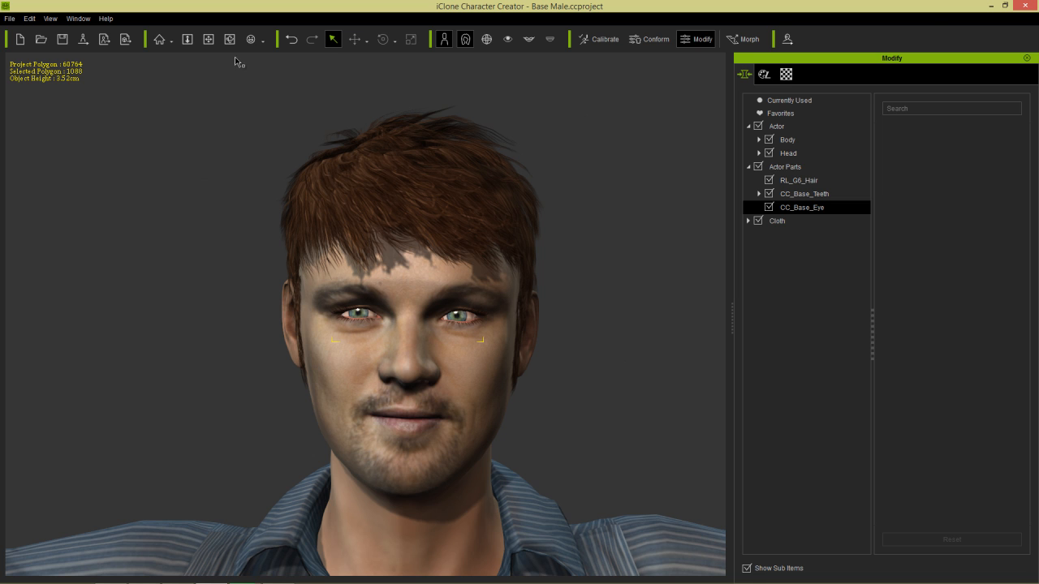
{"action": "left_click", "coordinate": [1005, 5]}
{"action": "key", "text": "alt+Tab"}
{"action": "key", "text": "alt+Tab"}
{"action": "key", "text": "alt+Tab"}
{"action": "key", "text": "alt+Tab"}
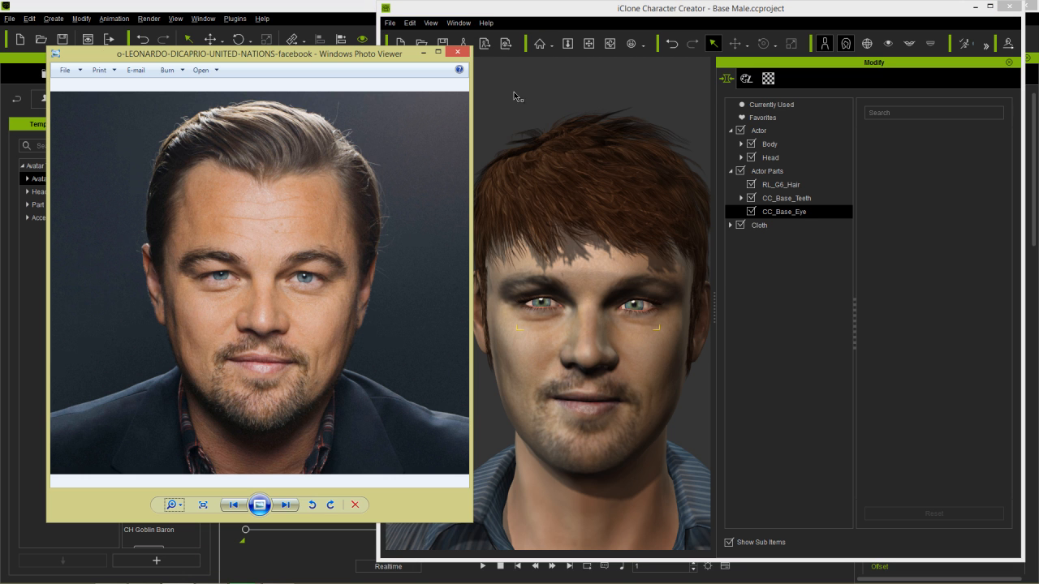
{"action": "left_click", "coordinate": [543, 17]}
{"action": "left_click_drag", "start_coordinate": [319, 61], "coordinate": [289, 65]}
{"action": "left_click", "coordinate": [522, 16]}
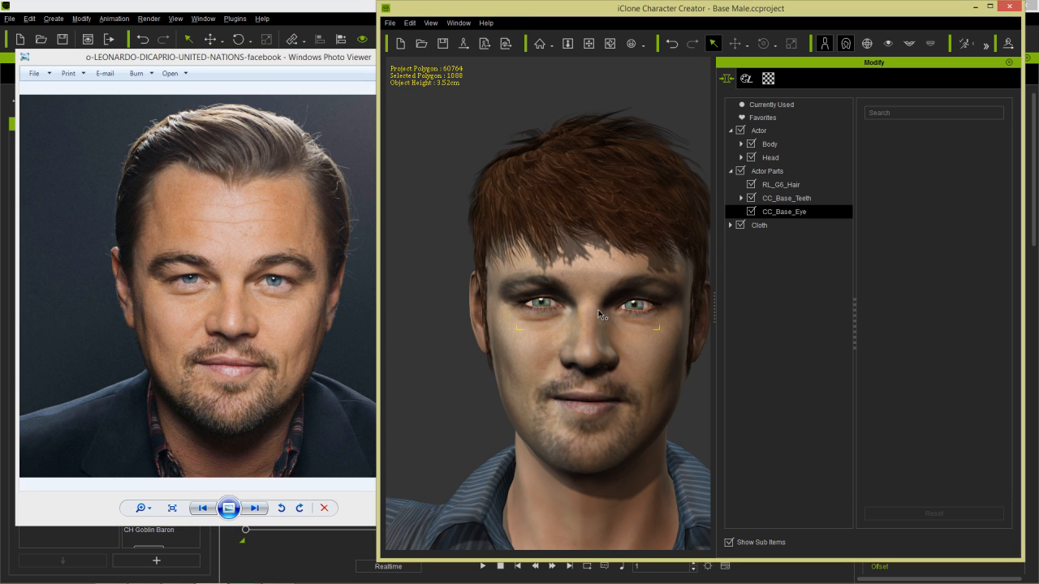
Step: Activate the Appearance Editor for CC_Base_Eye and set the first Strands color to light blue #62f0ff
{"action": "scroll", "coordinate": [627, 320], "scroll_direction": "up", "scroll_amount": 3}
{"action": "scroll", "coordinate": [579, 294], "scroll_direction": "up", "scroll_amount": 3}
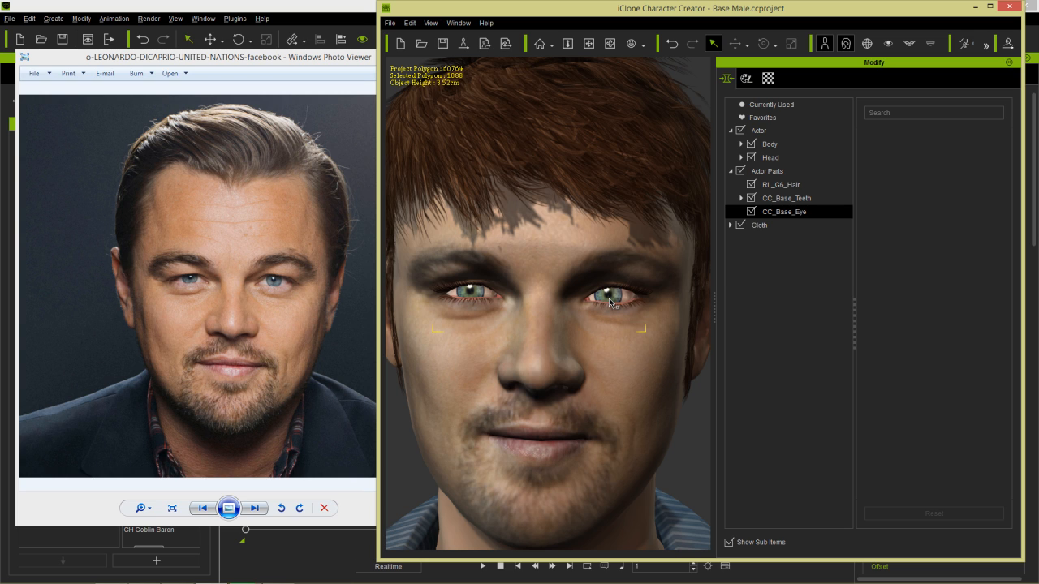
{"action": "left_click", "coordinate": [746, 78]}
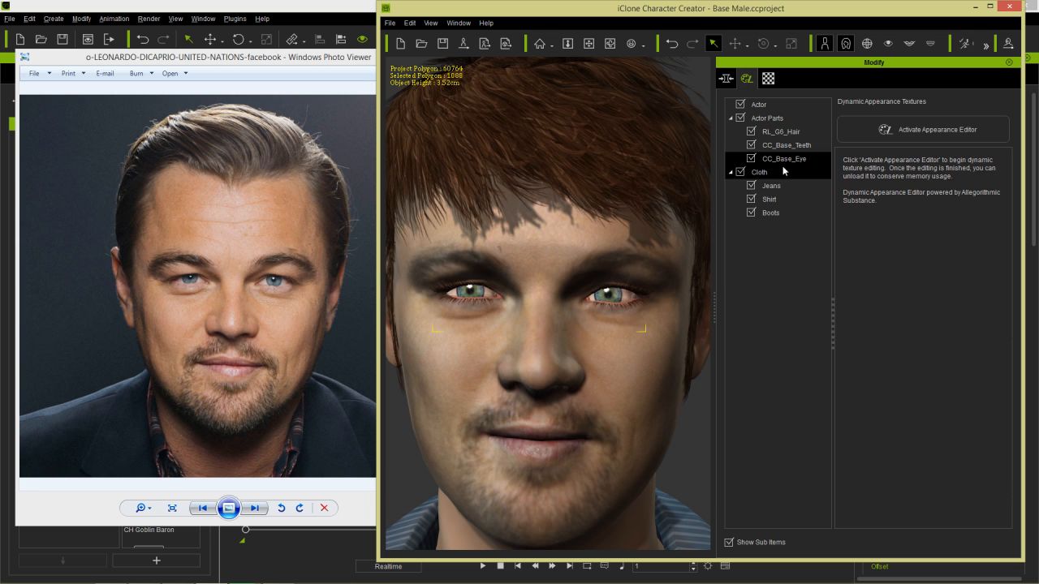
{"action": "left_click", "coordinate": [915, 134]}
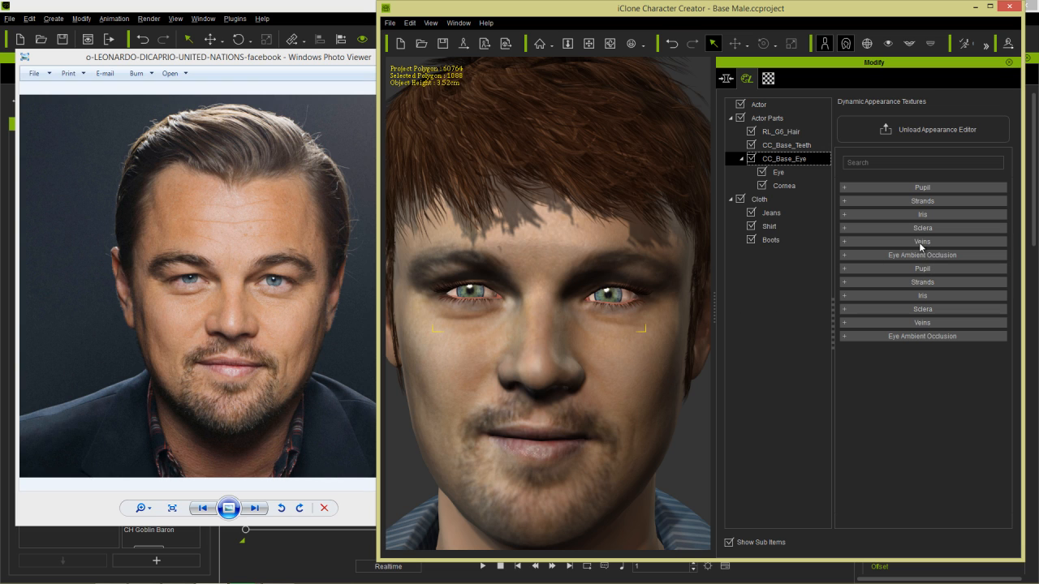
{"action": "left_click", "coordinate": [921, 203]}
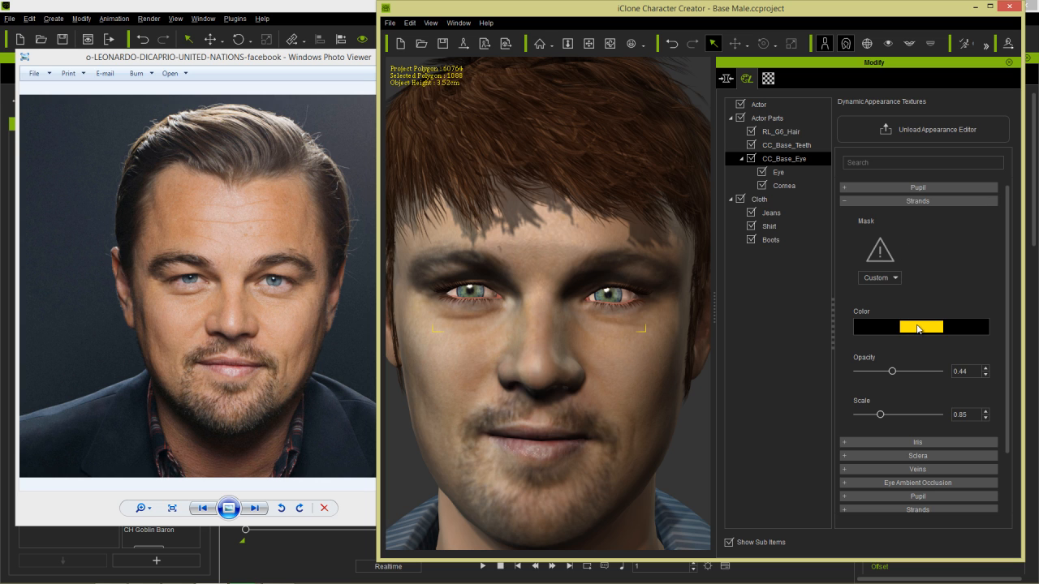
{"action": "left_click", "coordinate": [919, 329]}
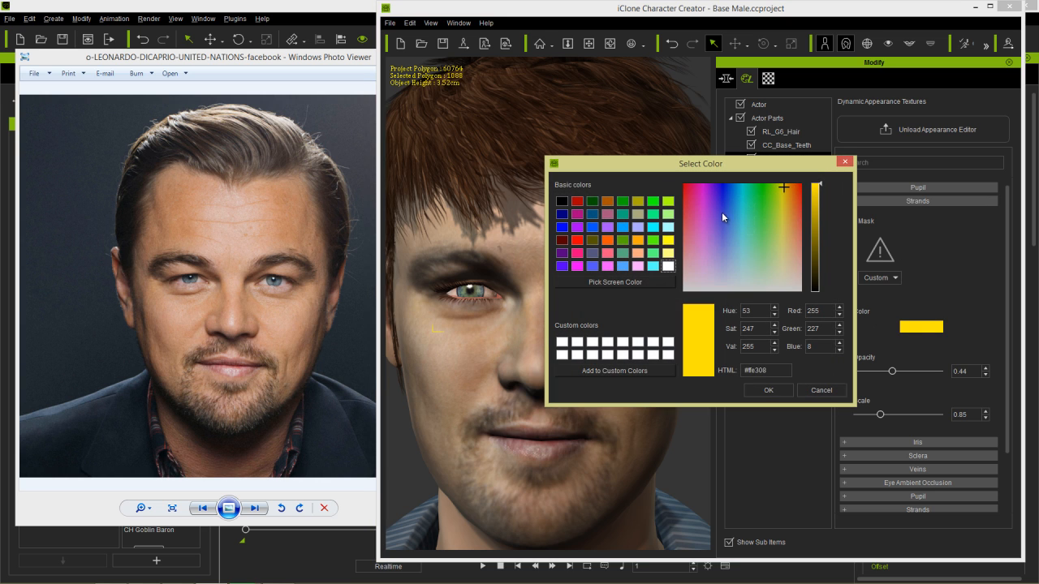
{"action": "left_click", "coordinate": [740, 225]}
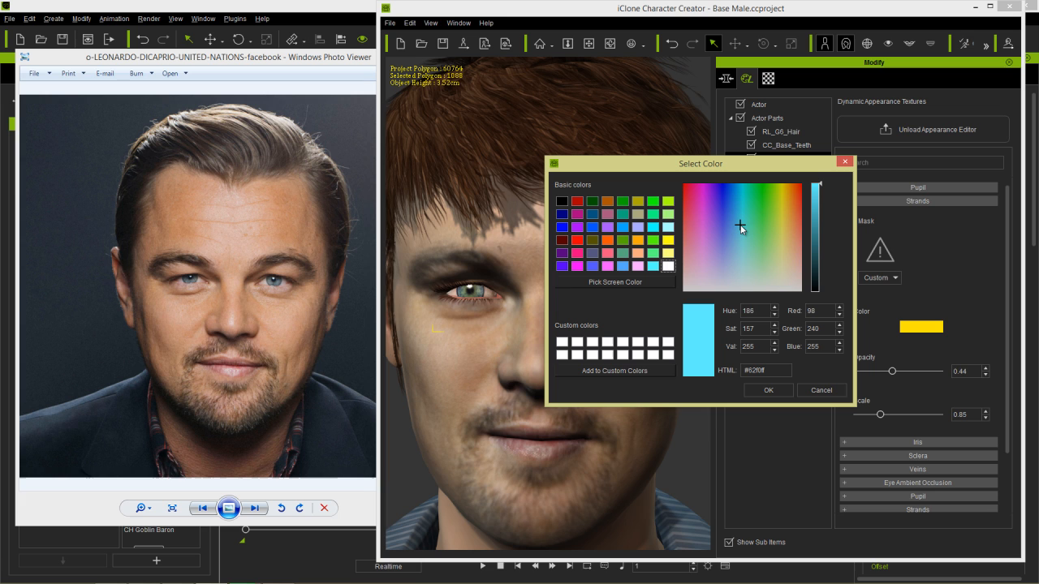
{"action": "left_click", "coordinate": [768, 392]}
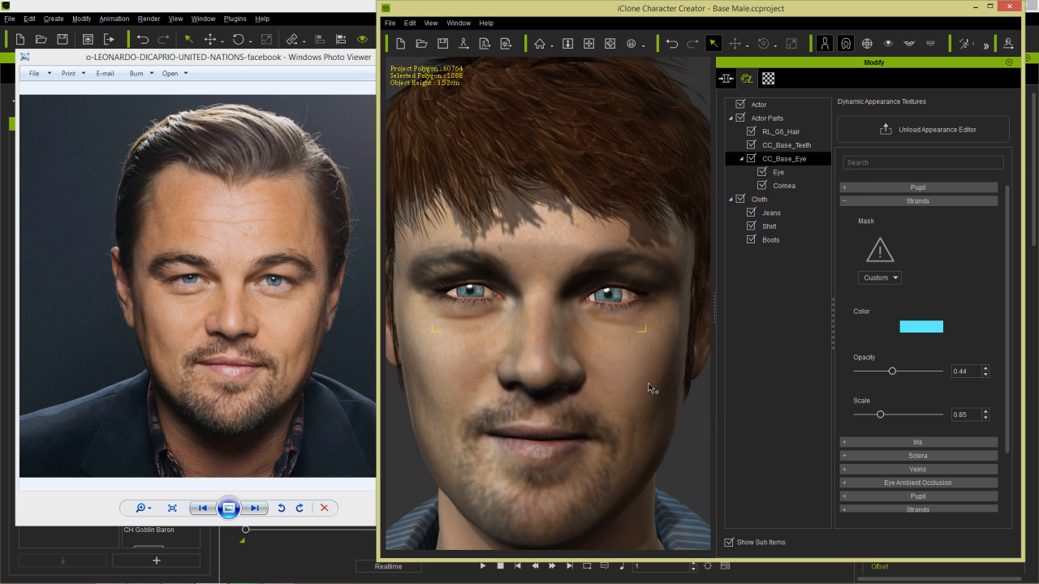
Step: Lower the Strands color's saturation to 80, and expand the Iris settings in place of Strands
{"action": "left_click", "coordinate": [918, 329]}
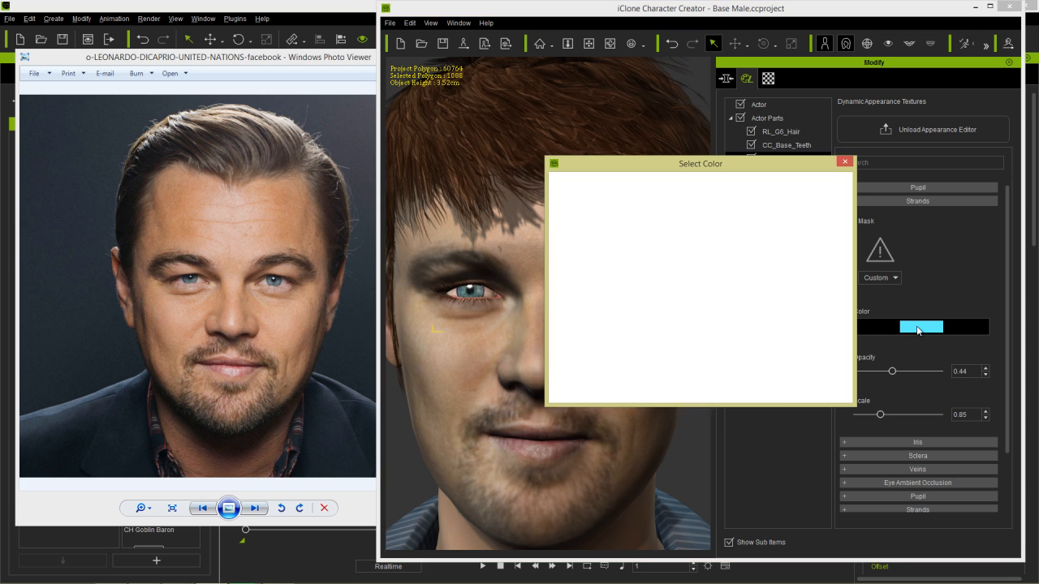
{"action": "double_click", "coordinate": [761, 329]}
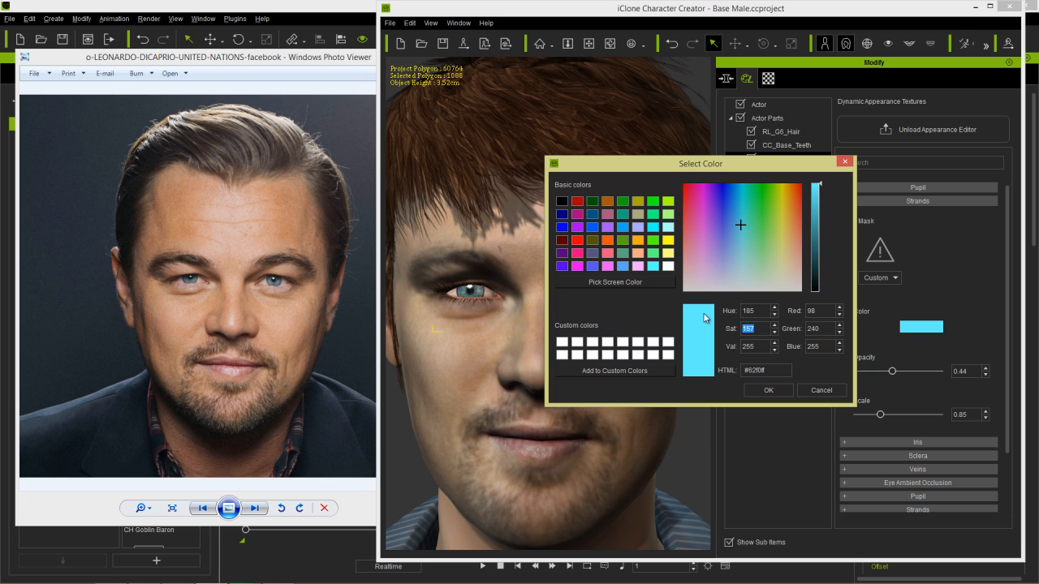
{"action": "type", "text": "80"}
{"action": "key", "text": "Return"}
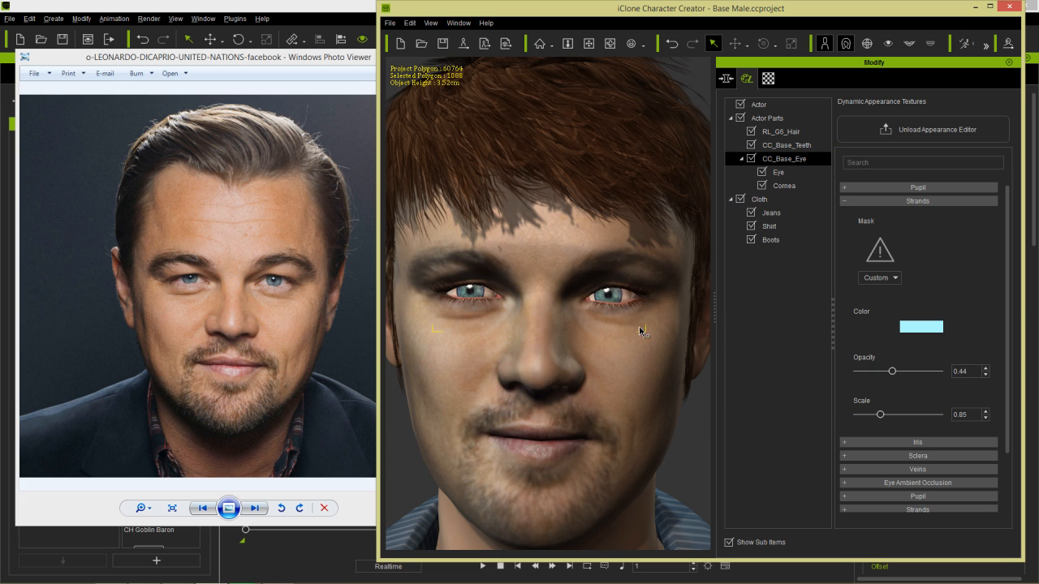
{"action": "left_click", "coordinate": [885, 199]}
{"action": "left_click", "coordinate": [892, 214]}
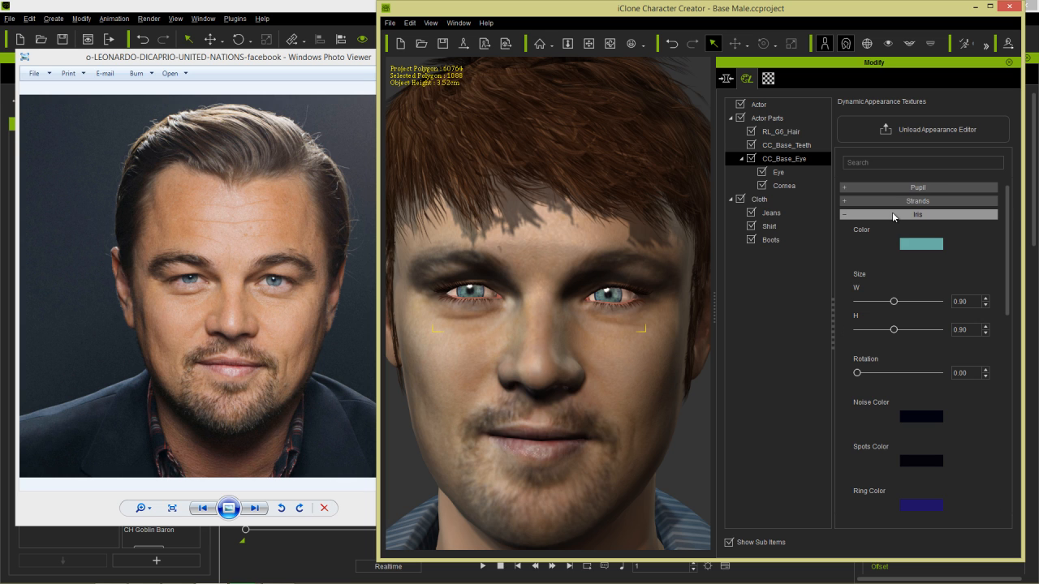
Step: Try a red color on the iris and undo it
{"action": "left_click", "coordinate": [925, 245]}
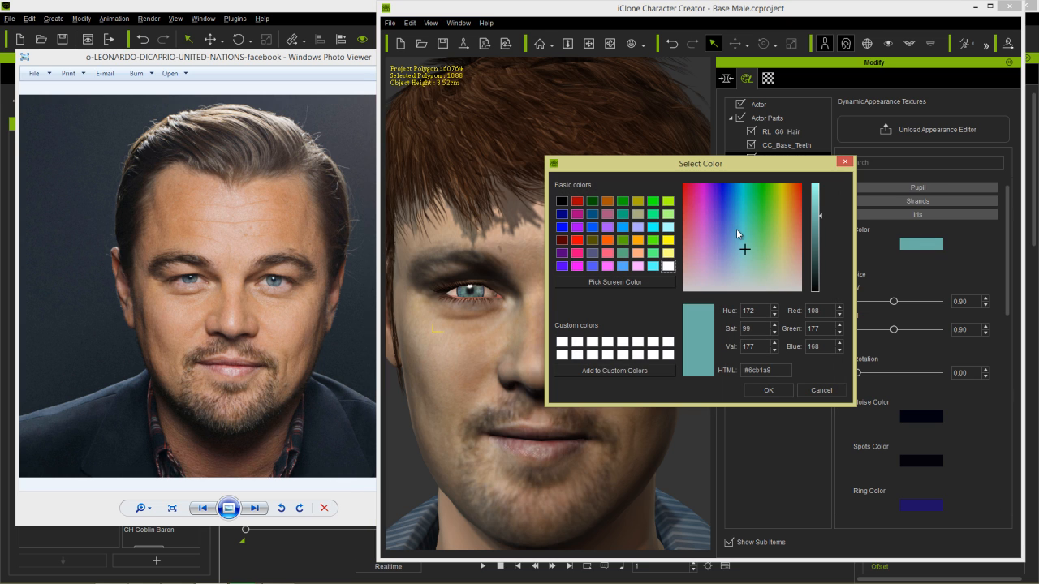
{"action": "left_click", "coordinate": [684, 186]}
{"action": "left_click", "coordinate": [764, 391]}
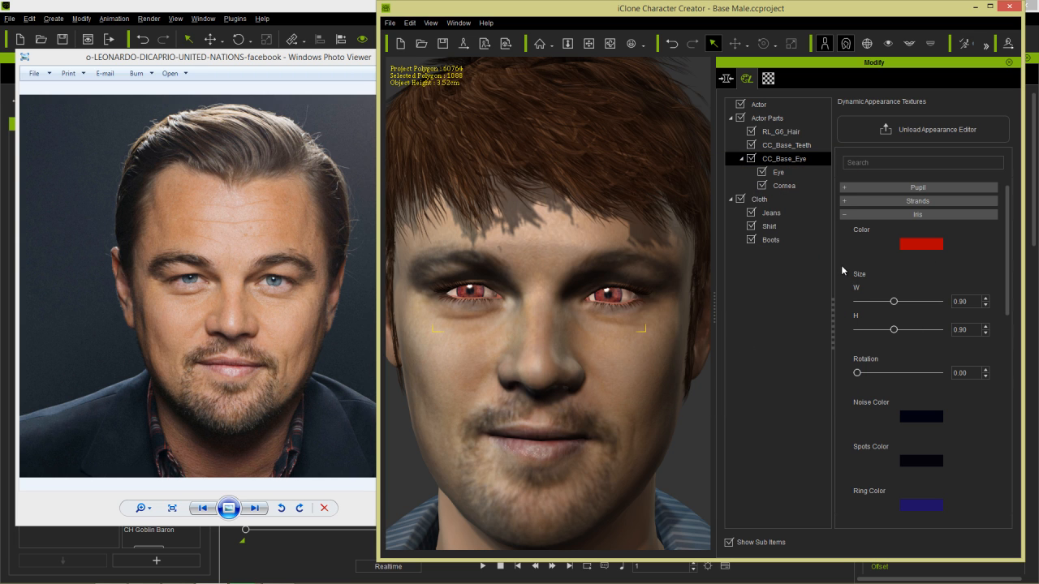
{"action": "key", "text": "ctrl+z"}
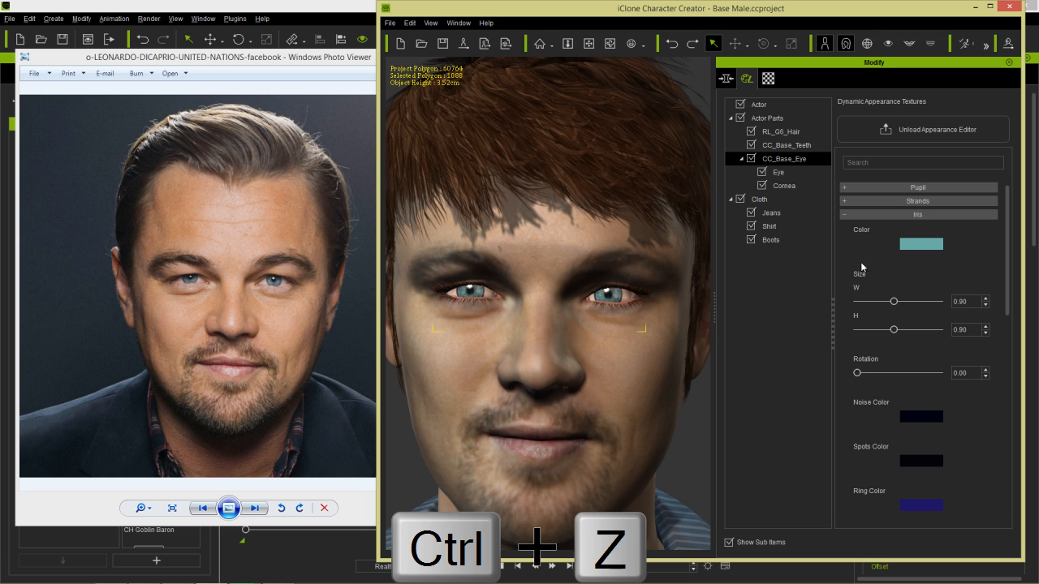
Step: Set the saturation of the iris color to 50
{"action": "left_click", "coordinate": [919, 245]}
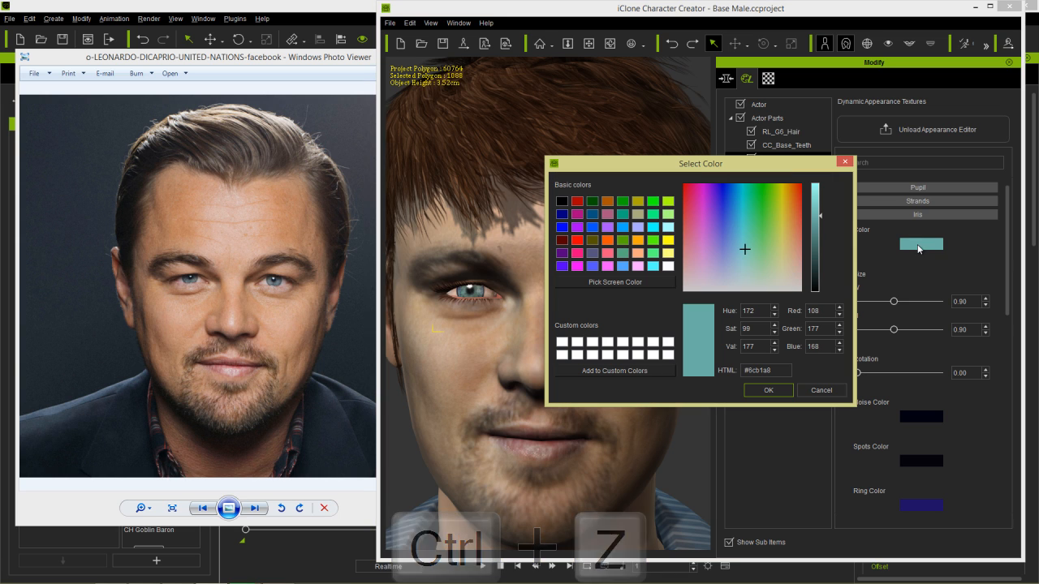
{"action": "left_click", "coordinate": [755, 331]}
{"action": "type", "text": "50"}
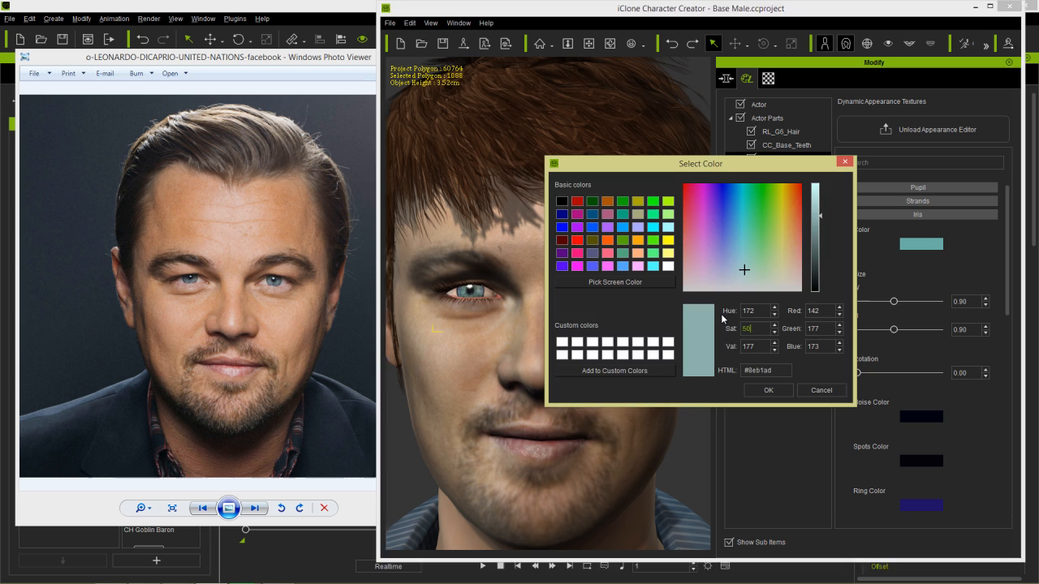
{"action": "key", "text": "Return"}
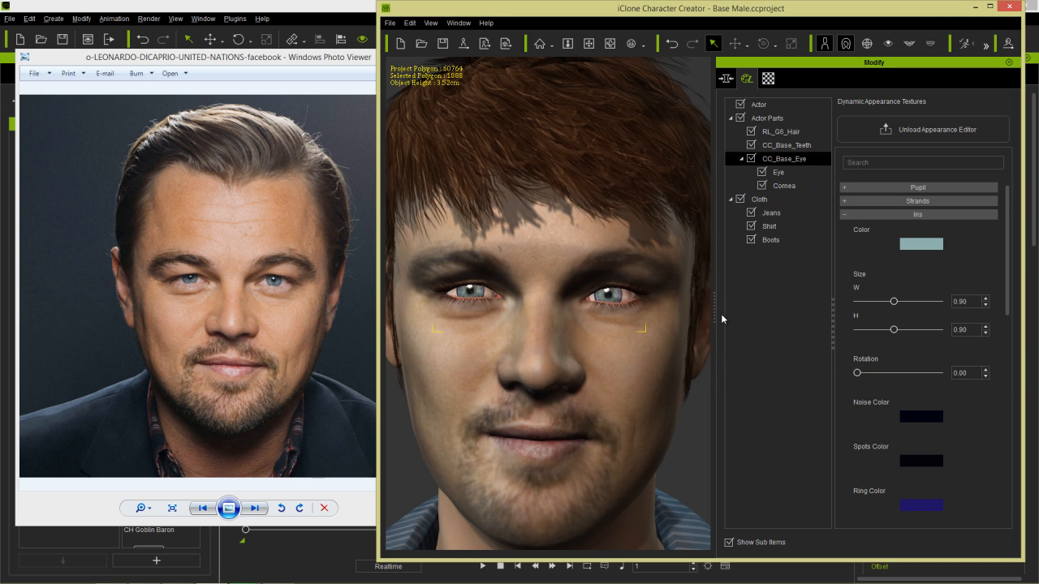
Step: Set the iris color's saturation to 80 and darken it to a value of 112
{"action": "left_click", "coordinate": [912, 247]}
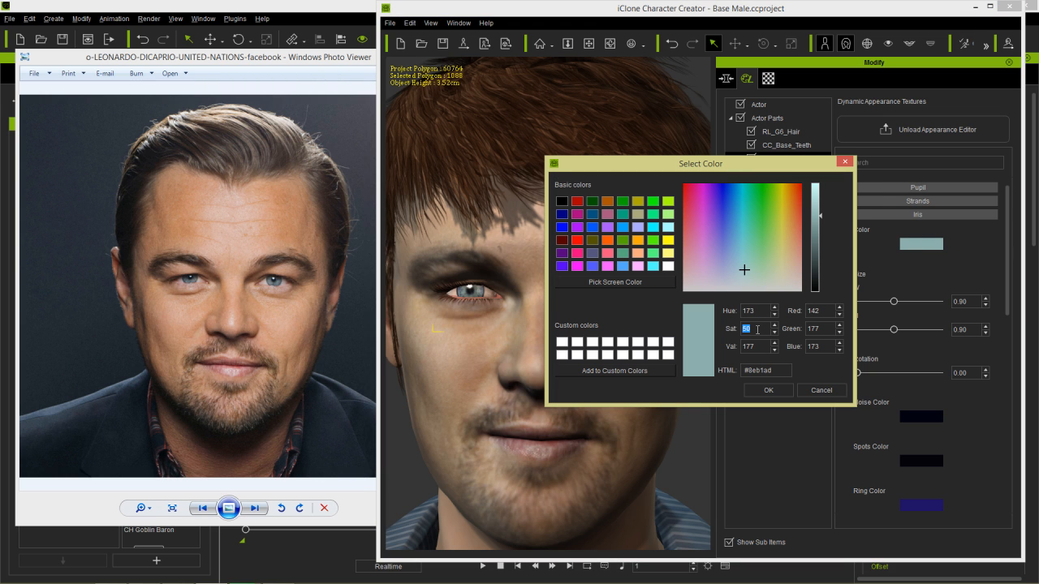
{"action": "type", "text": "80"}
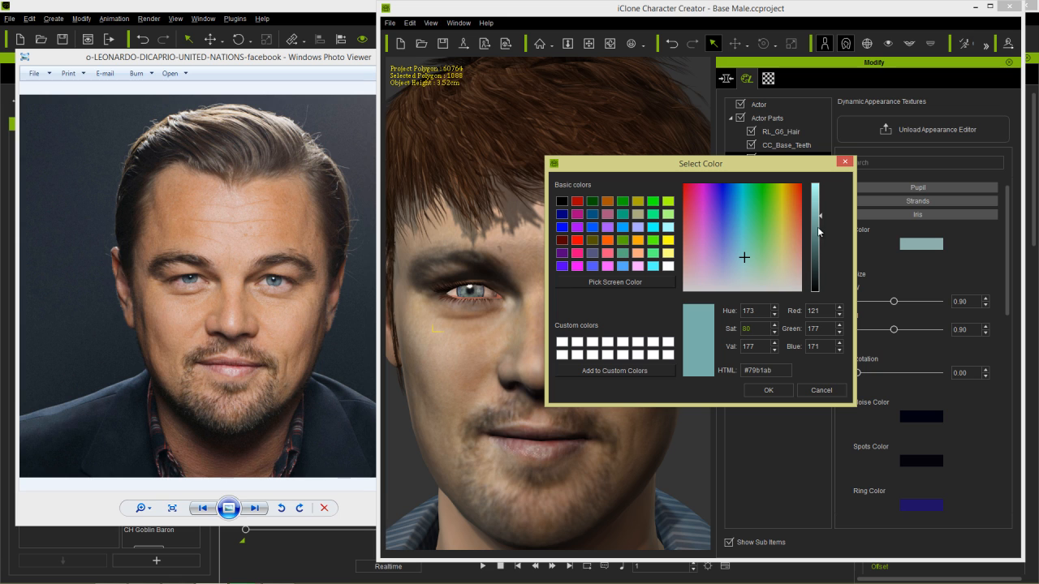
{"action": "left_click_drag", "start_coordinate": [819, 232], "coordinate": [817, 244]}
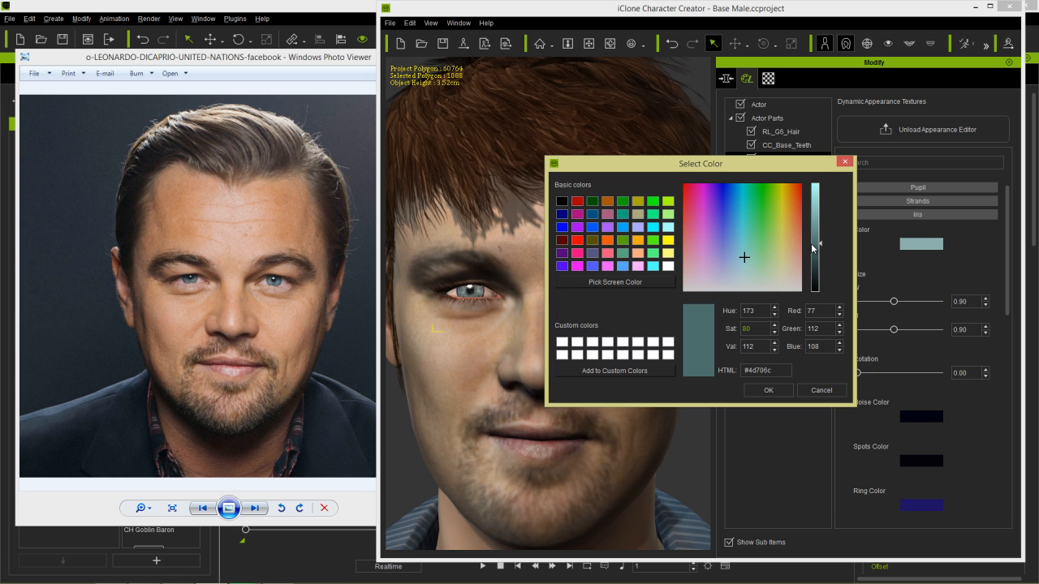
{"action": "left_click", "coordinate": [772, 390]}
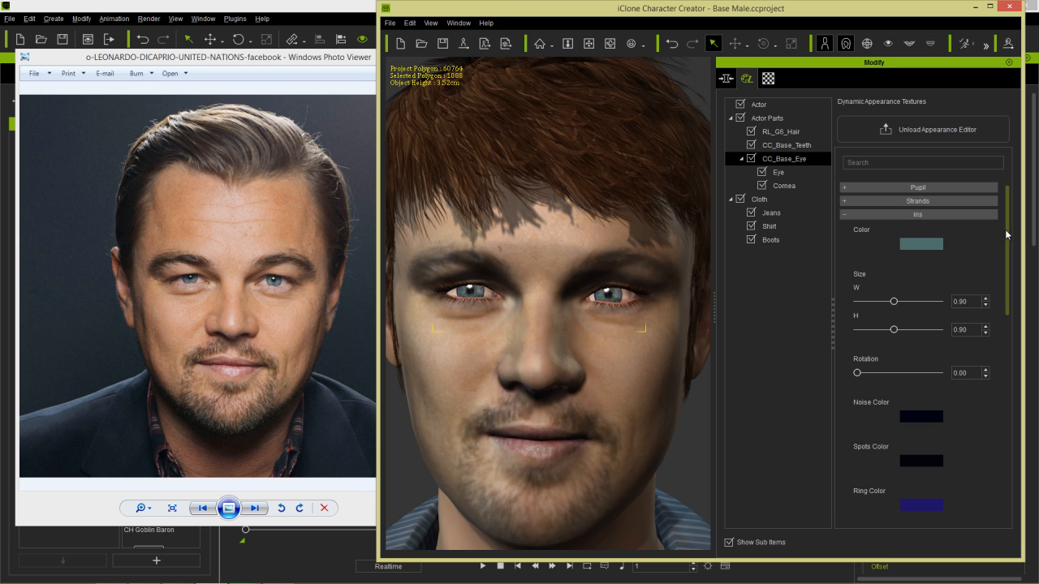
Step: Brighten the iris's Rim Color to a blue with a value of 104 (#262d68)
{"action": "scroll", "coordinate": [1007, 236], "scroll_direction": "down", "scroll_amount": 4}
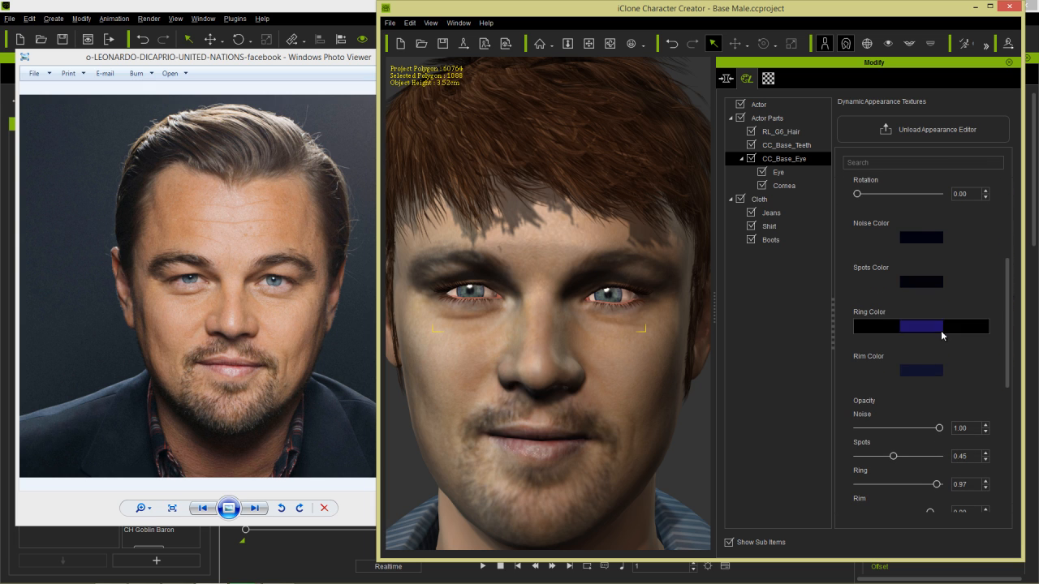
{"action": "left_click", "coordinate": [915, 373]}
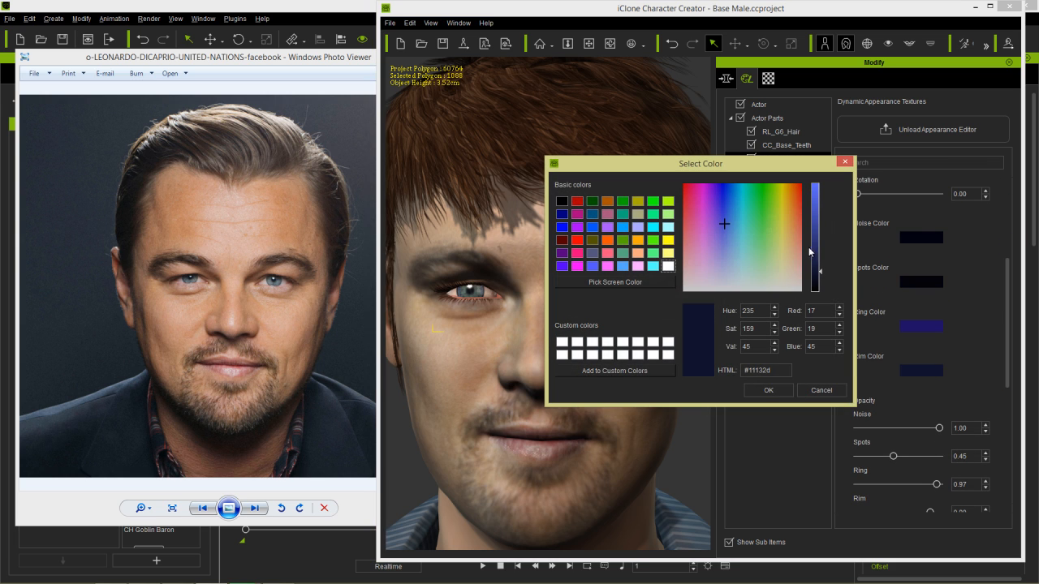
{"action": "left_click_drag", "start_coordinate": [818, 250], "coordinate": [819, 233]}
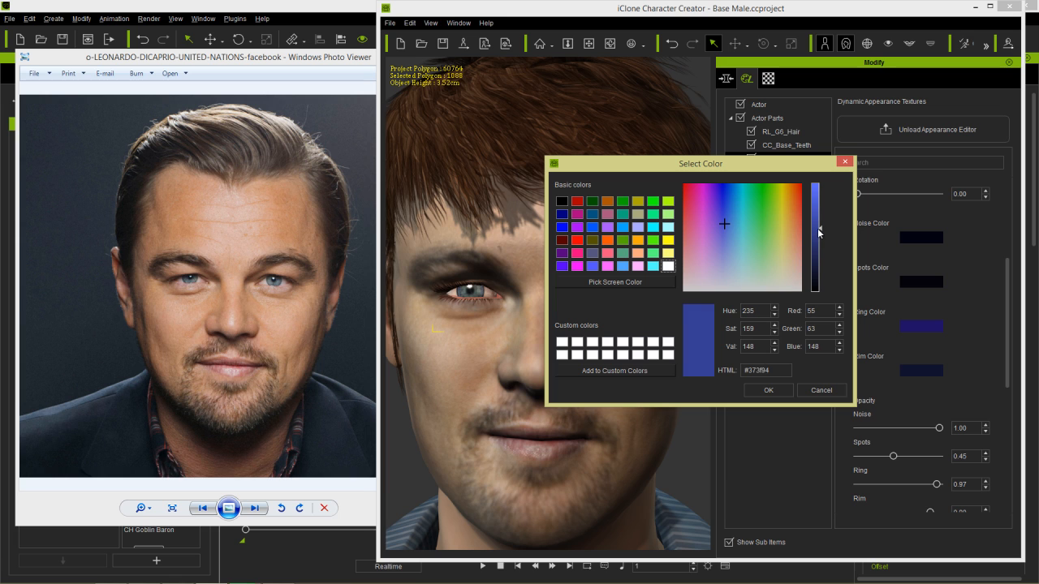
{"action": "left_click", "coordinate": [783, 390]}
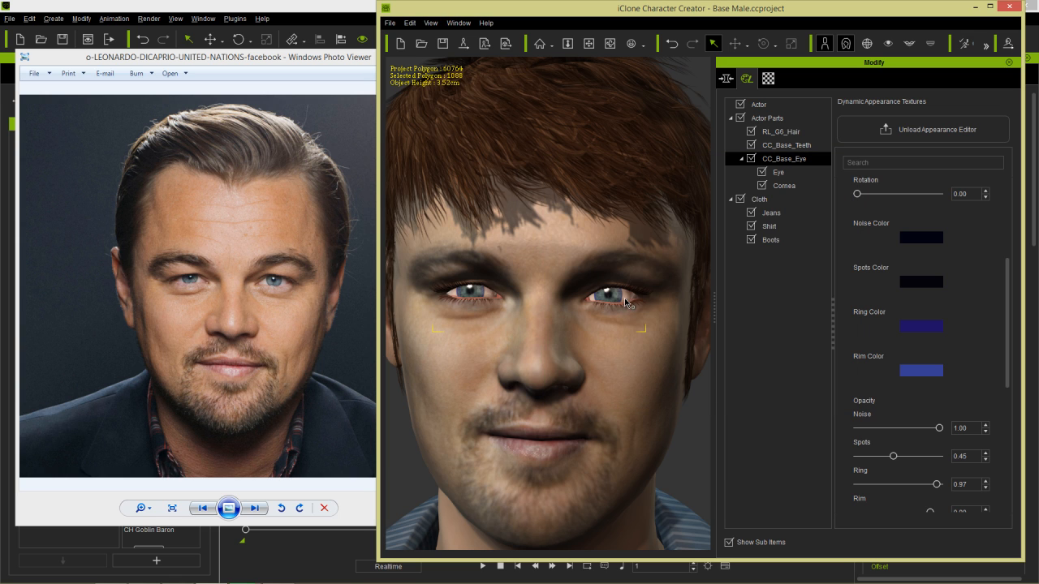
{"action": "left_click", "coordinate": [928, 375]}
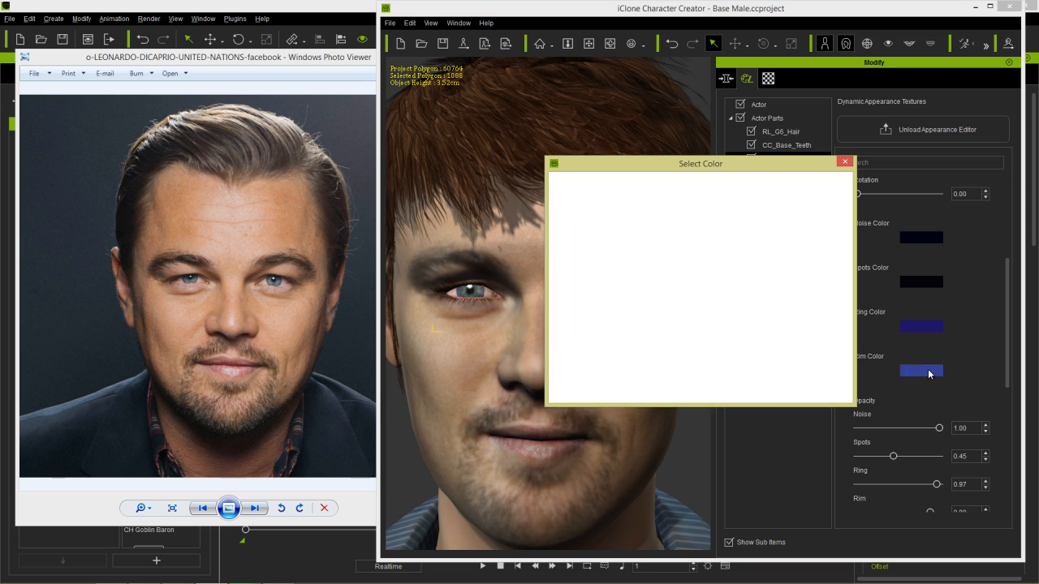
{"action": "left_click", "coordinate": [821, 249]}
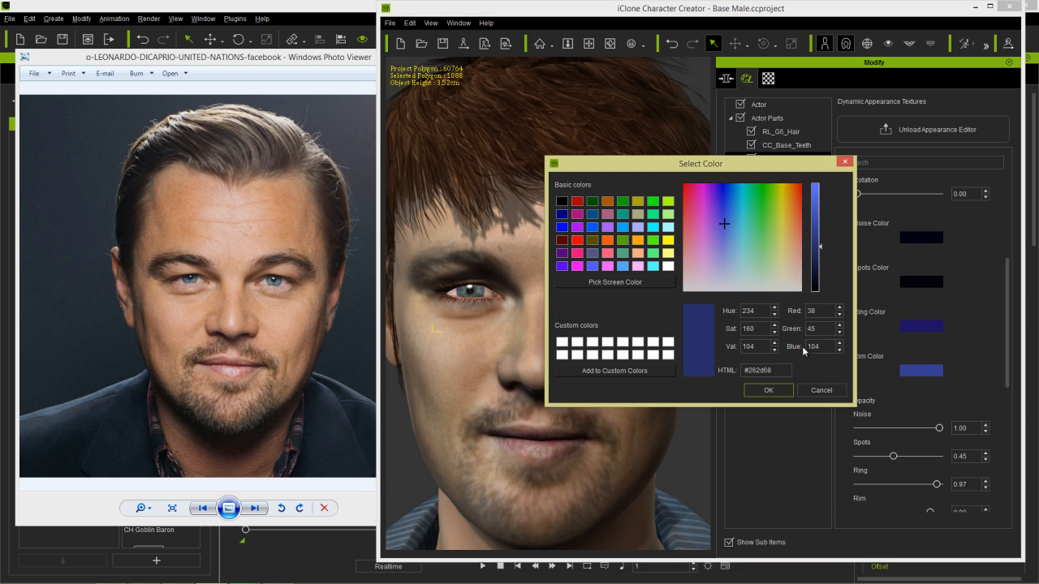
{"action": "left_click", "coordinate": [768, 390]}
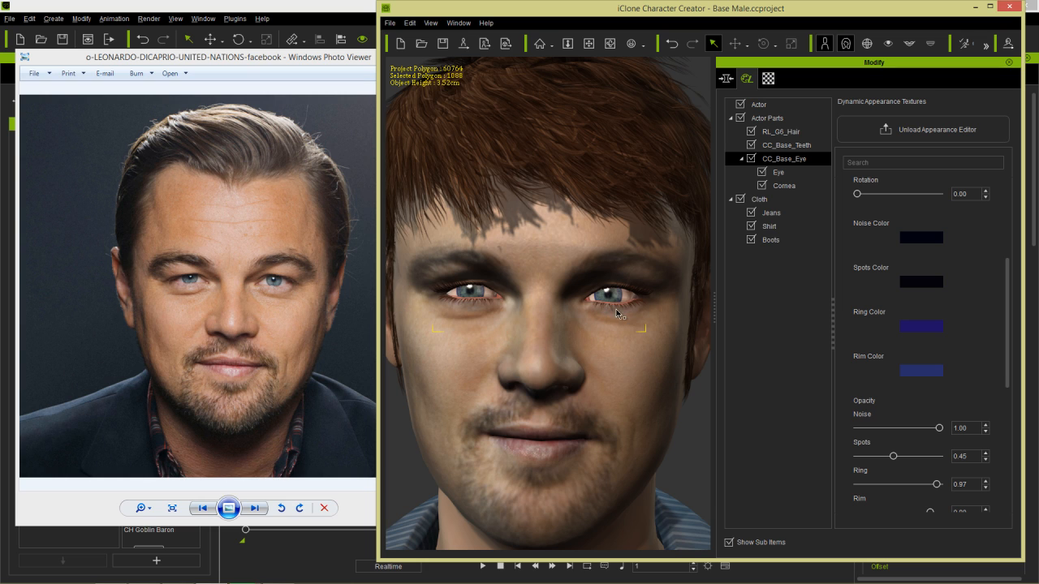
Step: Collapse the Iris settings and raise the Eye Ambient Occlusion strength to 0.89, closing that group as well
{"action": "left_click_drag", "start_coordinate": [1004, 271], "coordinate": [1006, 195]}
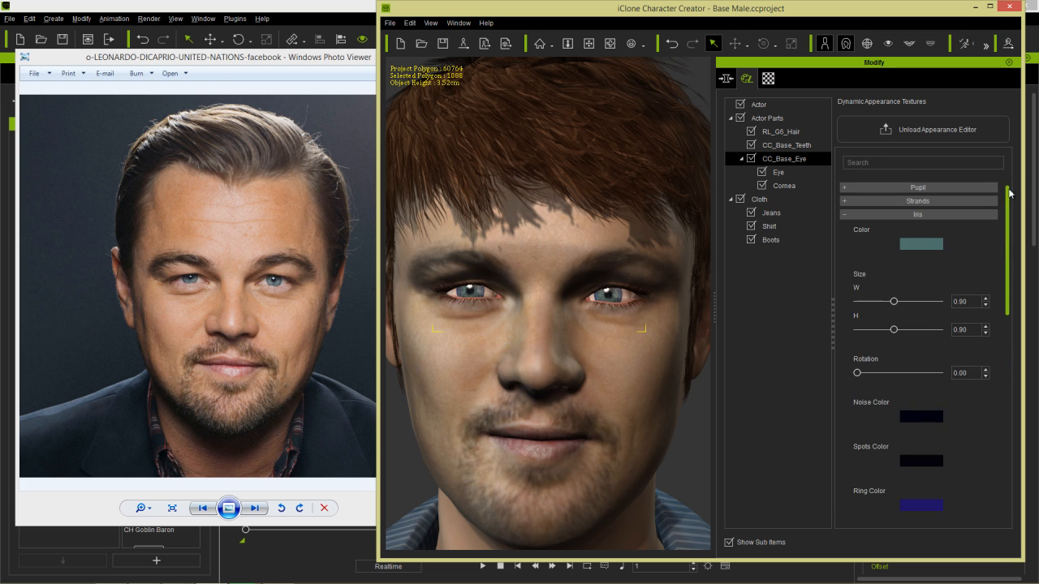
{"action": "left_click", "coordinate": [889, 216]}
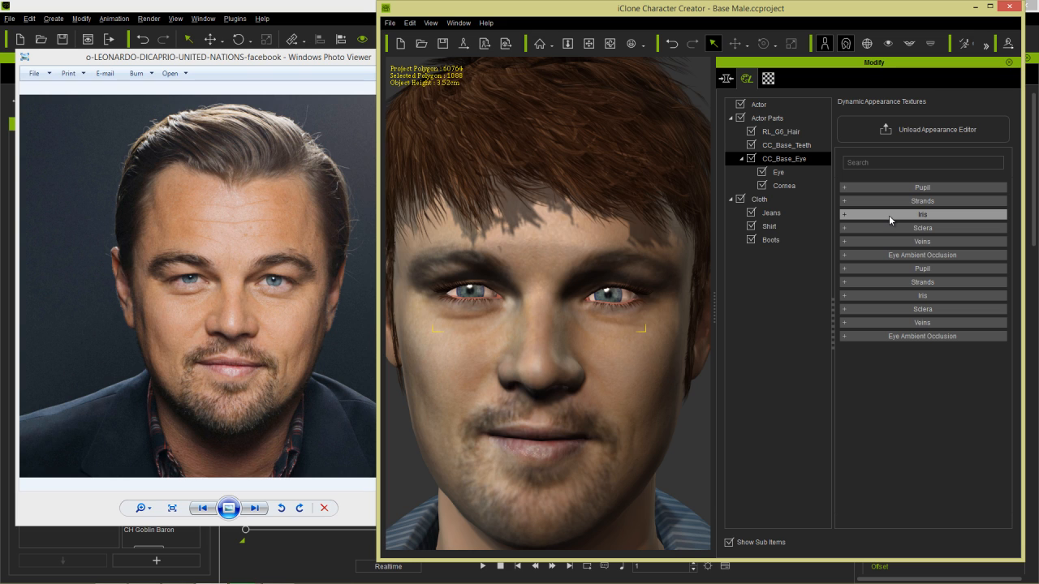
{"action": "left_click", "coordinate": [891, 254]}
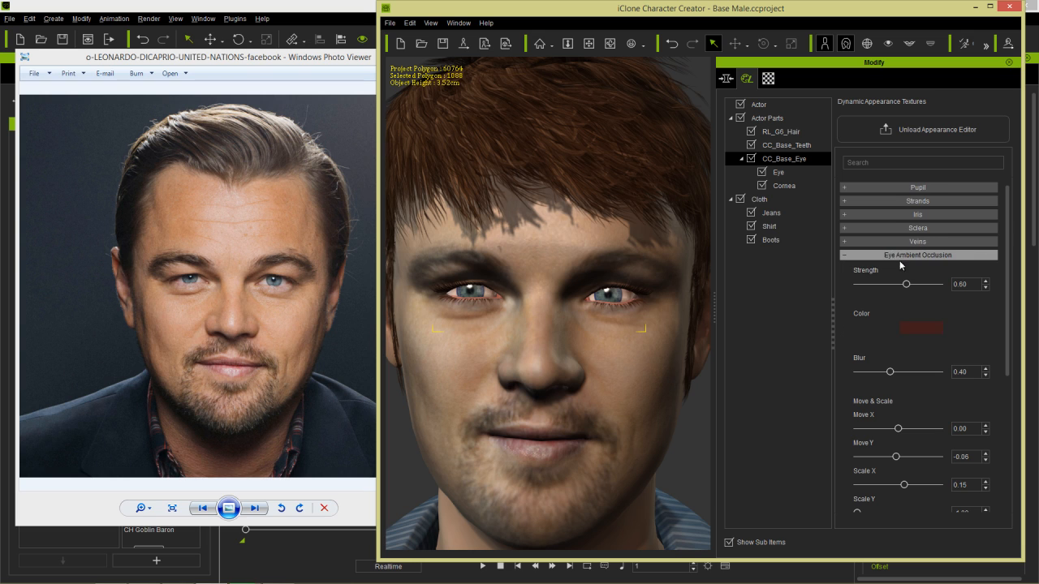
{"action": "mouse_move", "coordinate": [924, 285]}
{"action": "left_mouse_down"}
{"action": "mouse_move", "coordinate": [947, 285]}
{"action": "mouse_move", "coordinate": [897, 287]}
{"action": "mouse_move", "coordinate": [940, 285]}
{"action": "mouse_move", "coordinate": [919, 285]}
{"action": "left_mouse_up"}
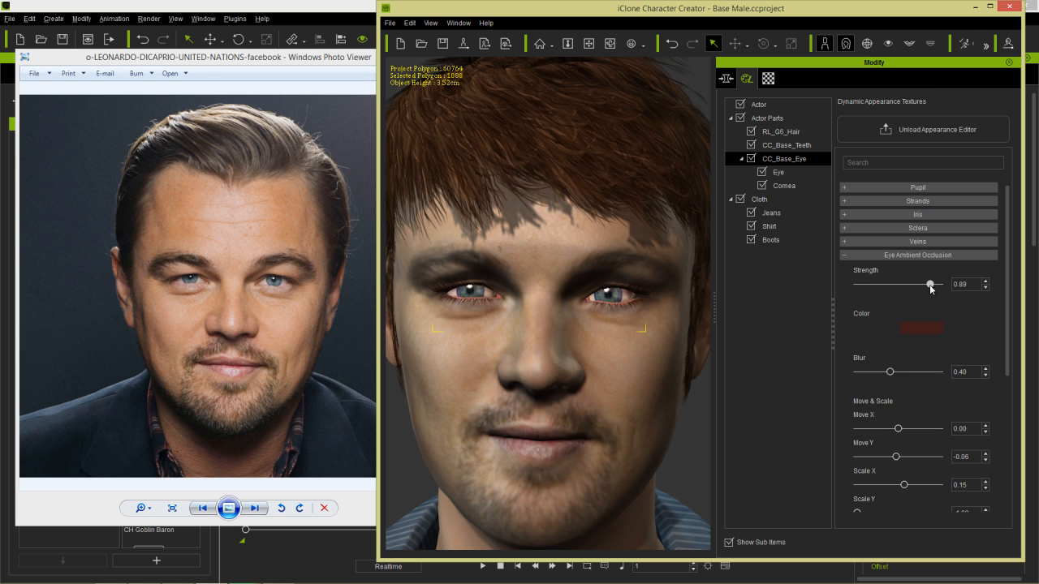
{"action": "left_click", "coordinate": [867, 256]}
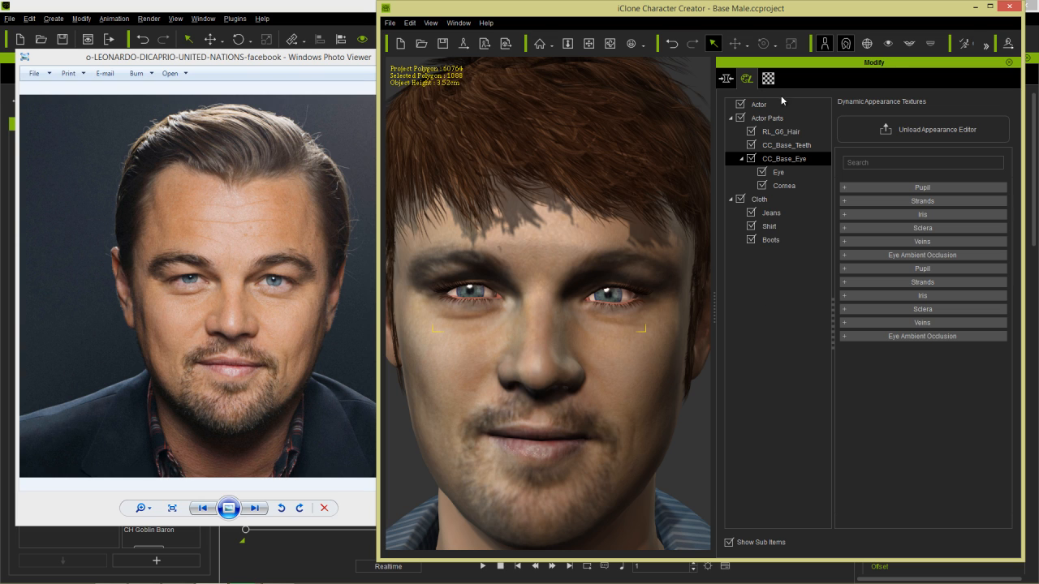
Step: Show the actor's head morphs and filter them by "eyelash"
{"action": "left_click", "coordinate": [727, 79]}
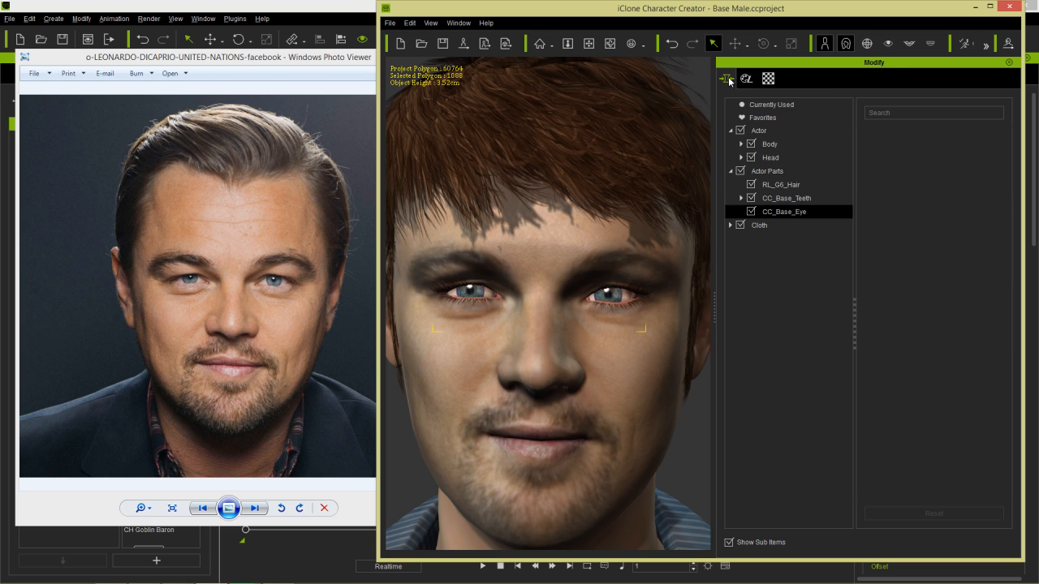
{"action": "left_click", "coordinate": [776, 163]}
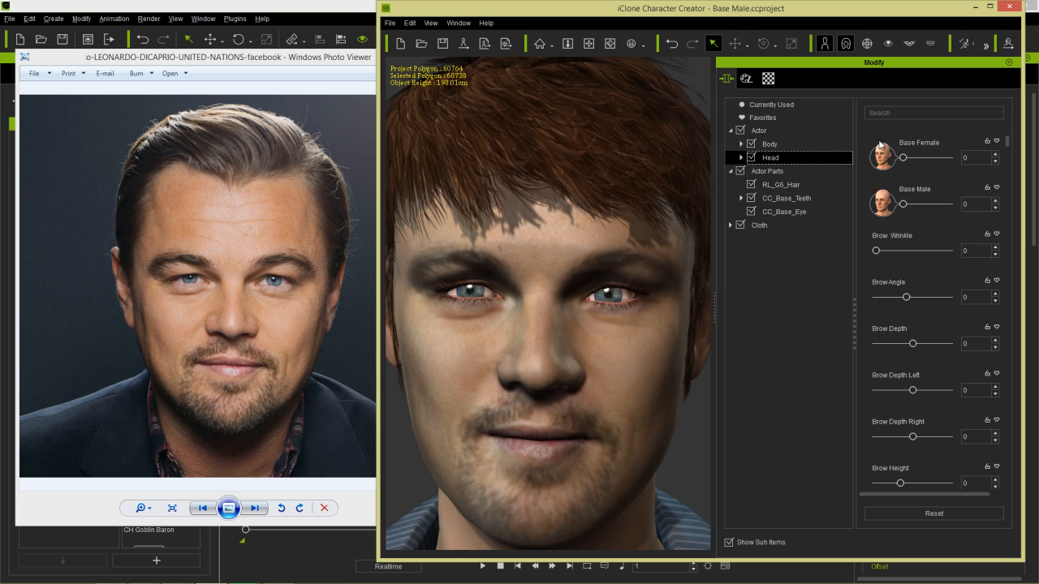
{"action": "left_click", "coordinate": [901, 116]}
{"action": "type", "text": "eyelash"}
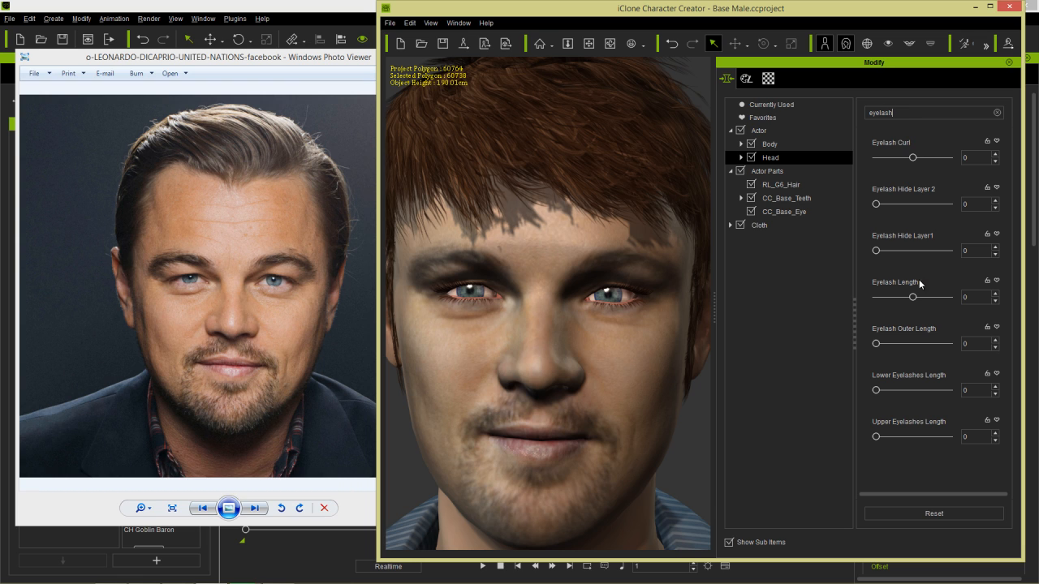
Step: Set Eyelash Length to -56 and both Eyelash Hide Layer 1 and Eyelash Hide Layer 2 to 100
{"action": "left_click_drag", "start_coordinate": [915, 299], "coordinate": [867, 297]}
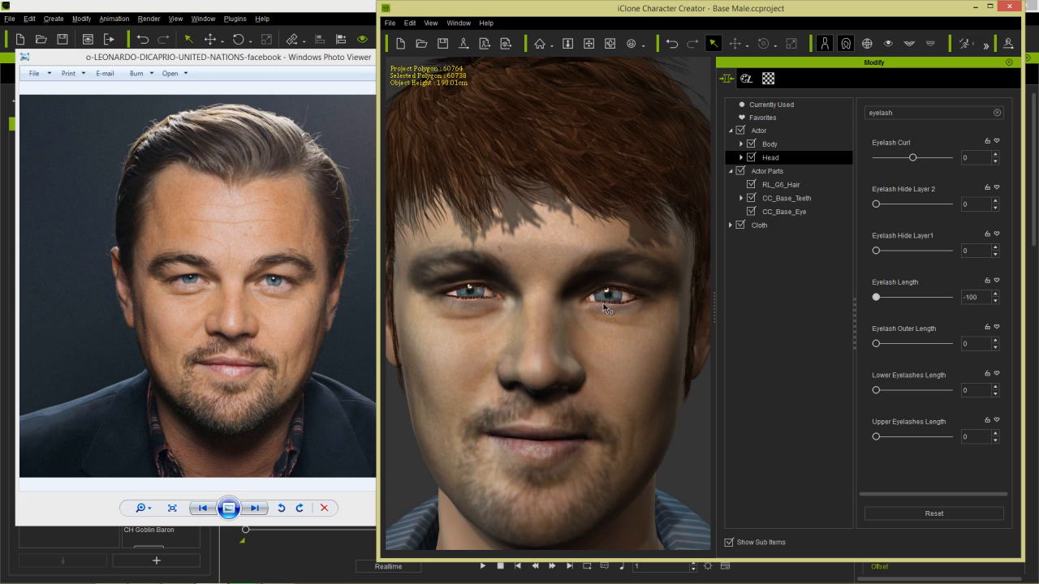
{"action": "left_click_drag", "start_coordinate": [877, 299], "coordinate": [893, 297]}
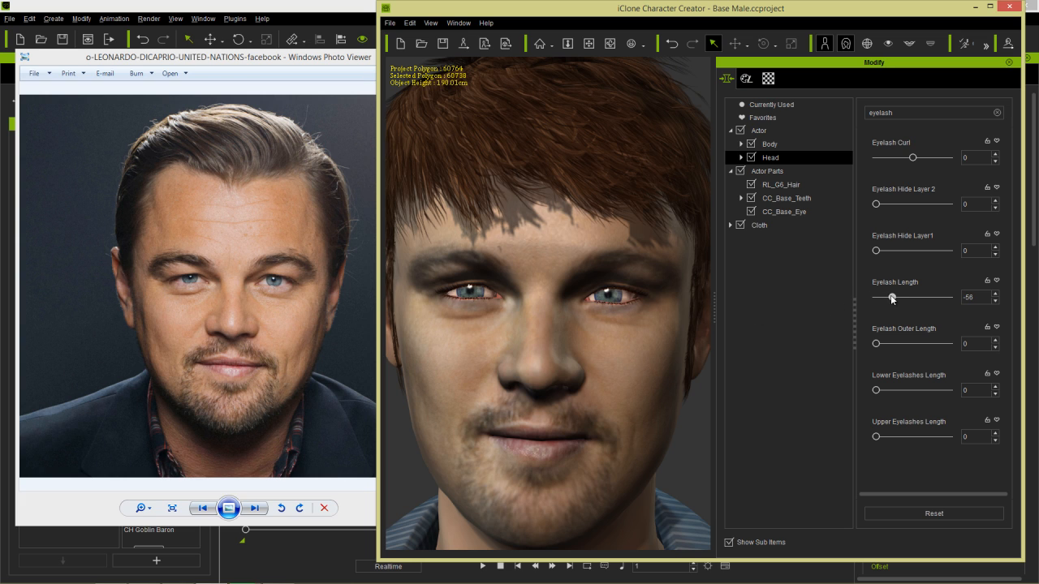
{"action": "left_click_drag", "start_coordinate": [877, 205], "coordinate": [900, 207]}
{"action": "left_click_drag", "start_coordinate": [883, 251], "coordinate": [957, 251]}
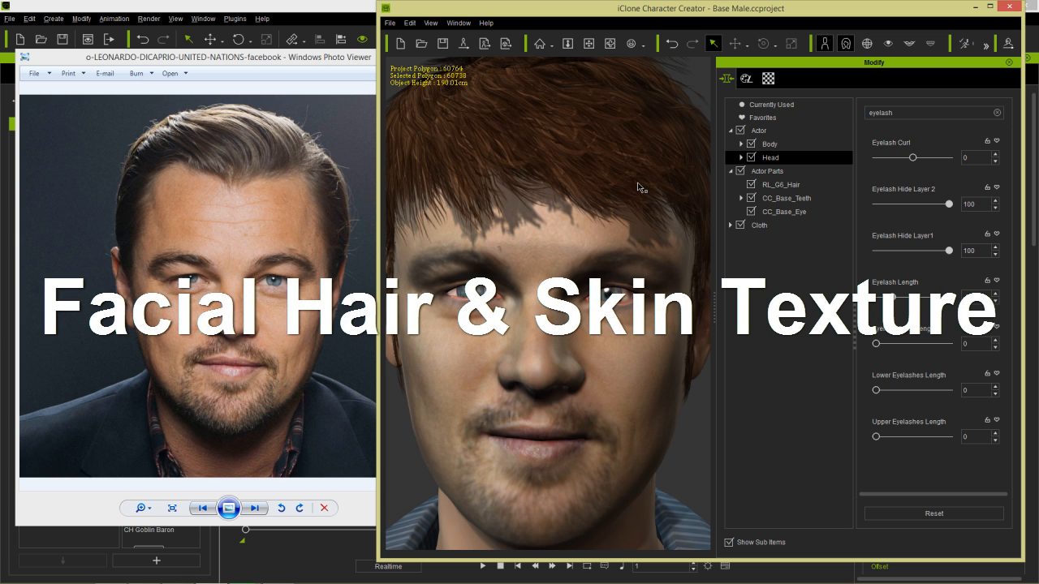
Step: Maximize Character Creator, show the content library and apply the Slicked Tail Hair from the Party Fun hair templates
{"action": "double_click", "coordinate": [662, 11]}
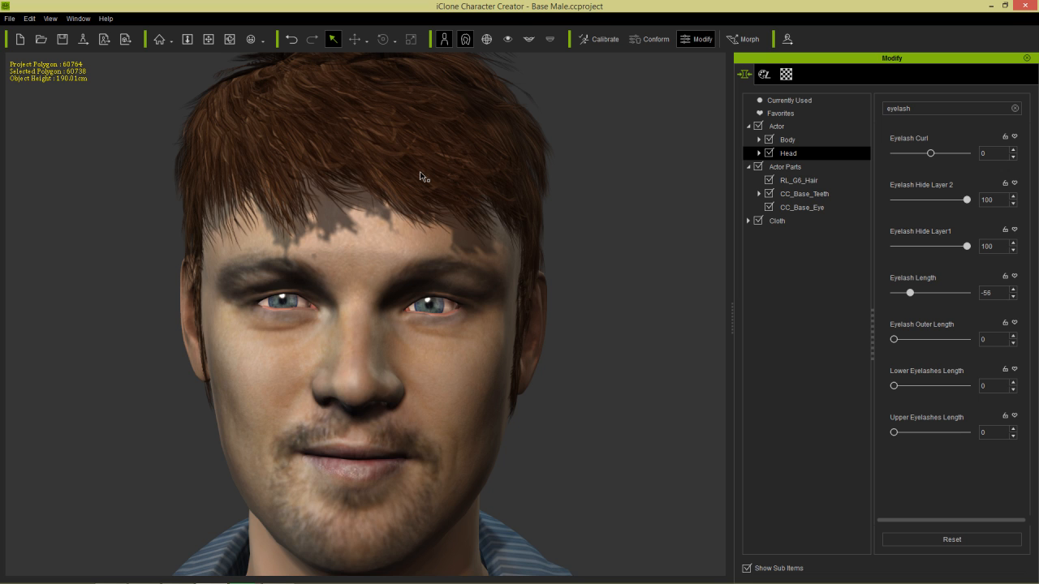
{"action": "key", "text": "F4"}
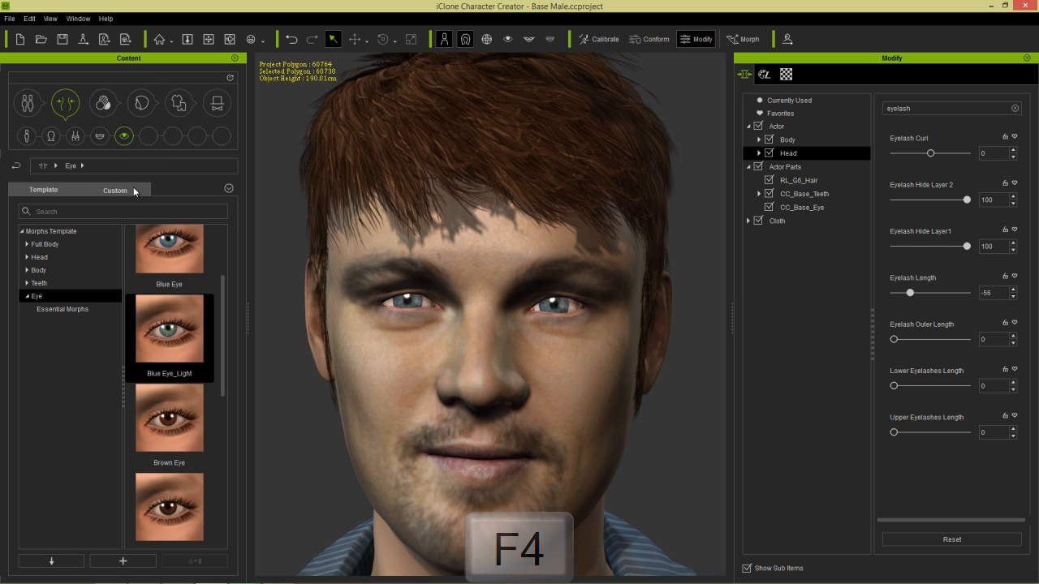
{"action": "left_click", "coordinate": [143, 105]}
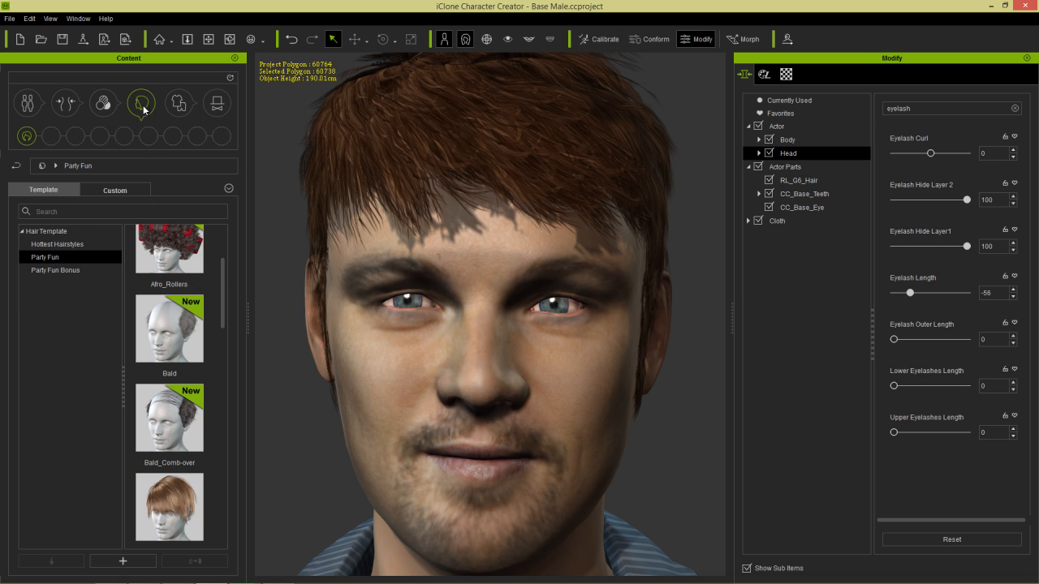
{"action": "left_click", "coordinate": [58, 233]}
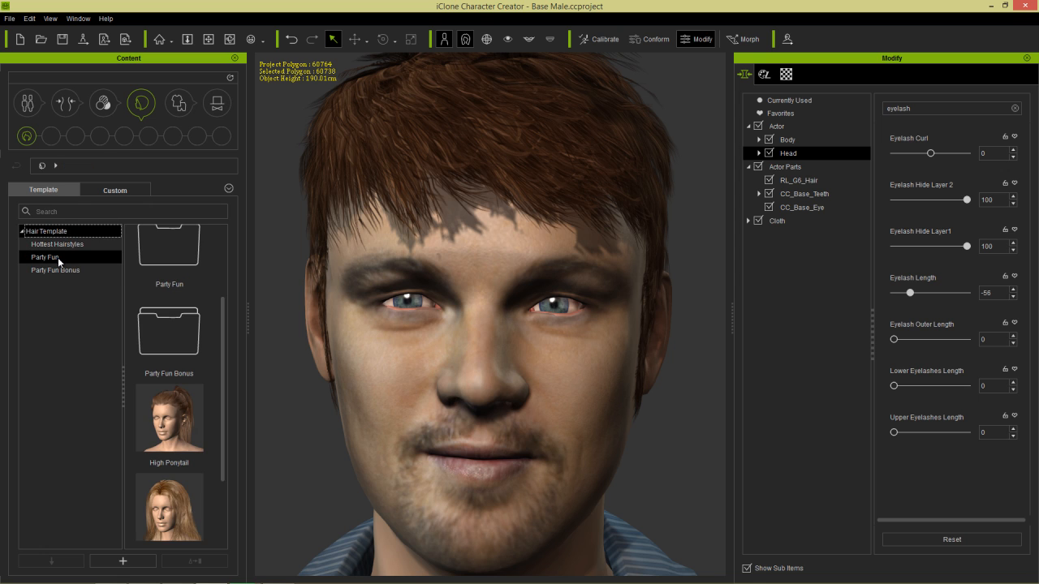
{"action": "left_click", "coordinate": [57, 258]}
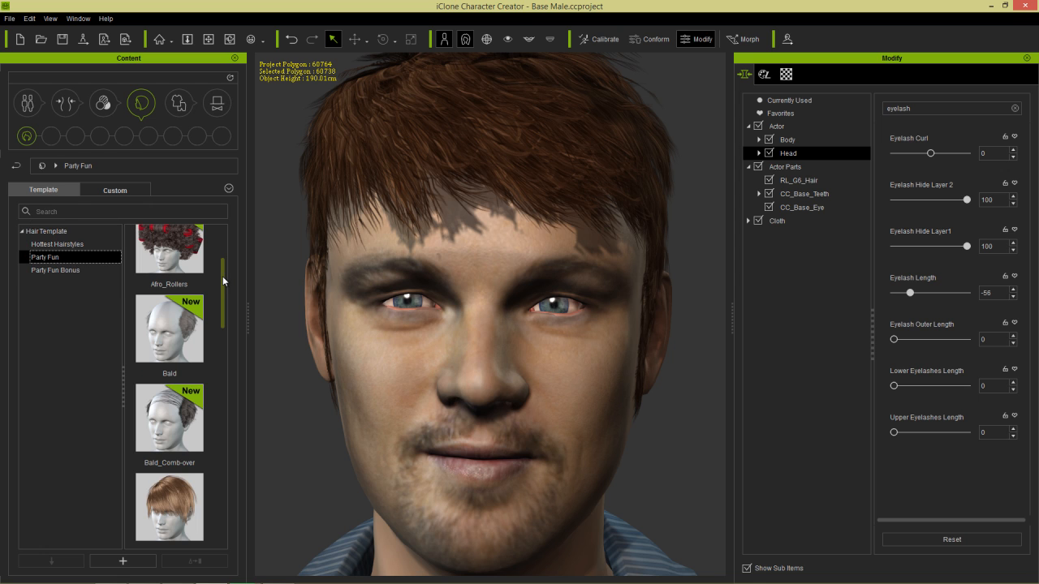
{"action": "left_click_drag", "start_coordinate": [223, 276], "coordinate": [221, 495]}
{"action": "left_click", "coordinate": [180, 507]}
{"action": "double_click", "coordinate": [180, 508]}
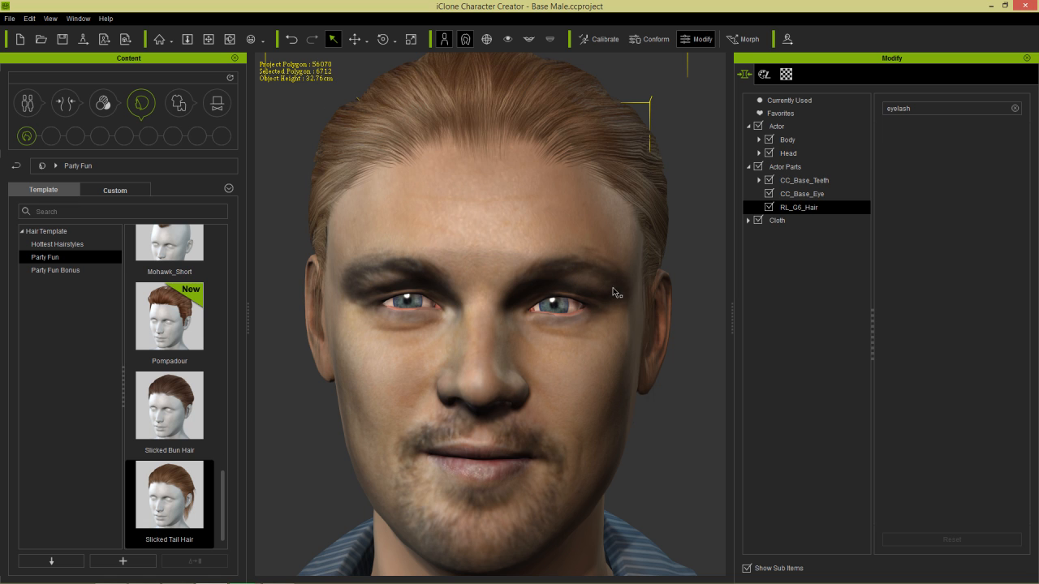
Step: Examine the new hairstyle on the character from the side and the front
{"action": "right_click_drag", "start_coordinate": [625, 312], "coordinate": [530, 342]}
{"action": "scroll", "coordinate": [527, 291], "scroll_direction": "down", "scroll_amount": 4}
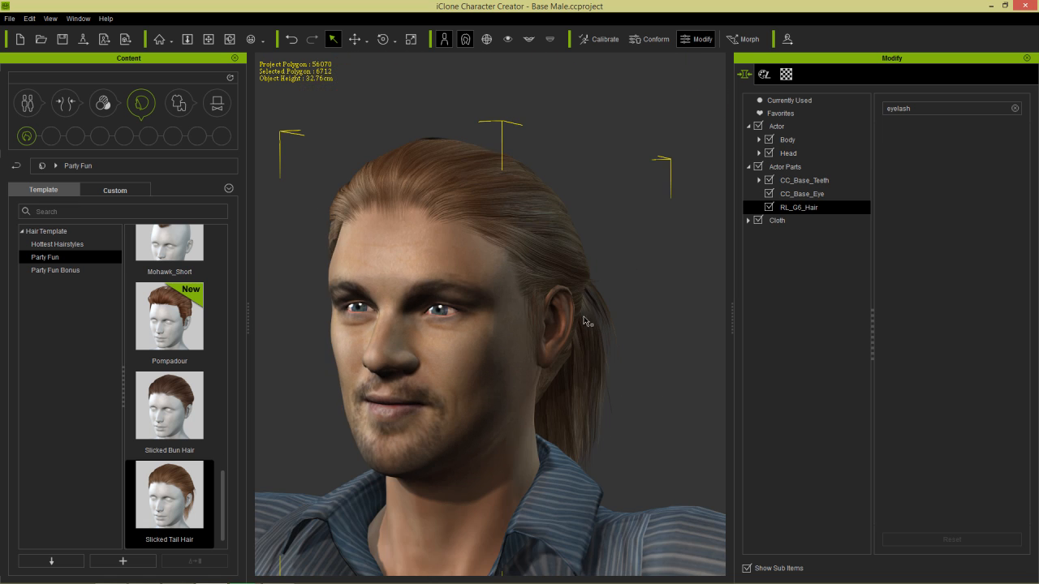
{"action": "right_click_drag", "start_coordinate": [584, 321], "coordinate": [681, 310]}
{"action": "right_click_drag", "start_coordinate": [631, 387], "coordinate": [626, 392]}
{"action": "scroll", "coordinate": [622, 390], "scroll_direction": "up", "scroll_amount": 2}
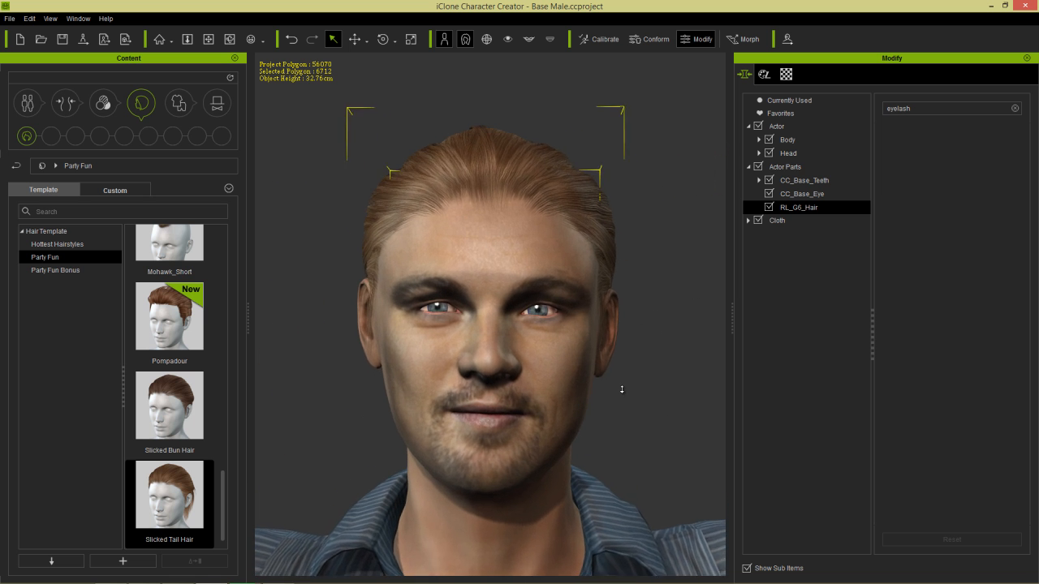
{"action": "scroll", "coordinate": [622, 390], "scroll_direction": "up", "scroll_amount": 3}
{"action": "scroll", "coordinate": [618, 382], "scroll_direction": "down", "scroll_amount": 2}
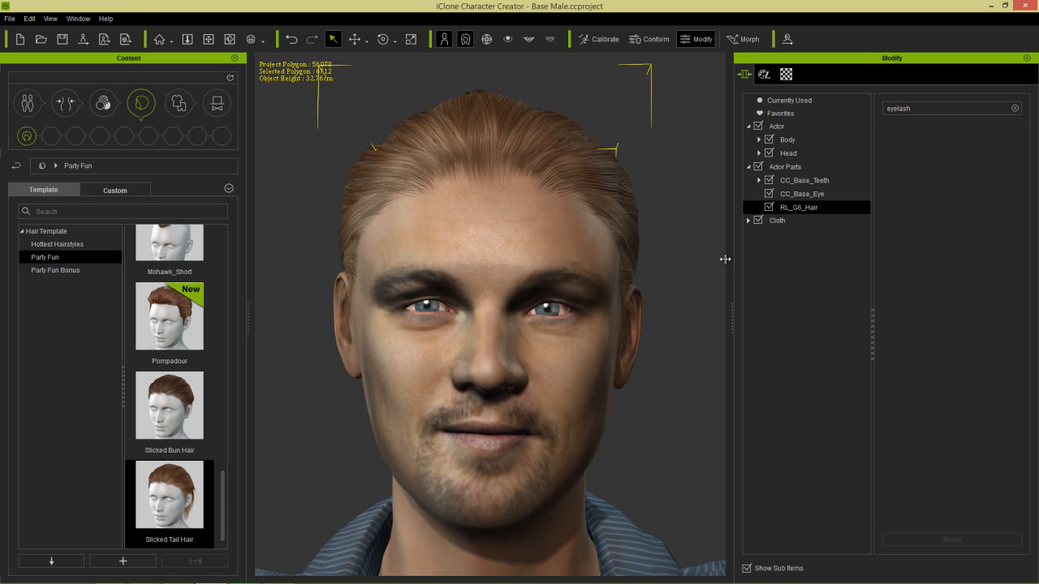
Step: Load the Appearance Editor for the whole actor and narrow its settings to Skin_Head
{"action": "left_click", "coordinate": [763, 75]}
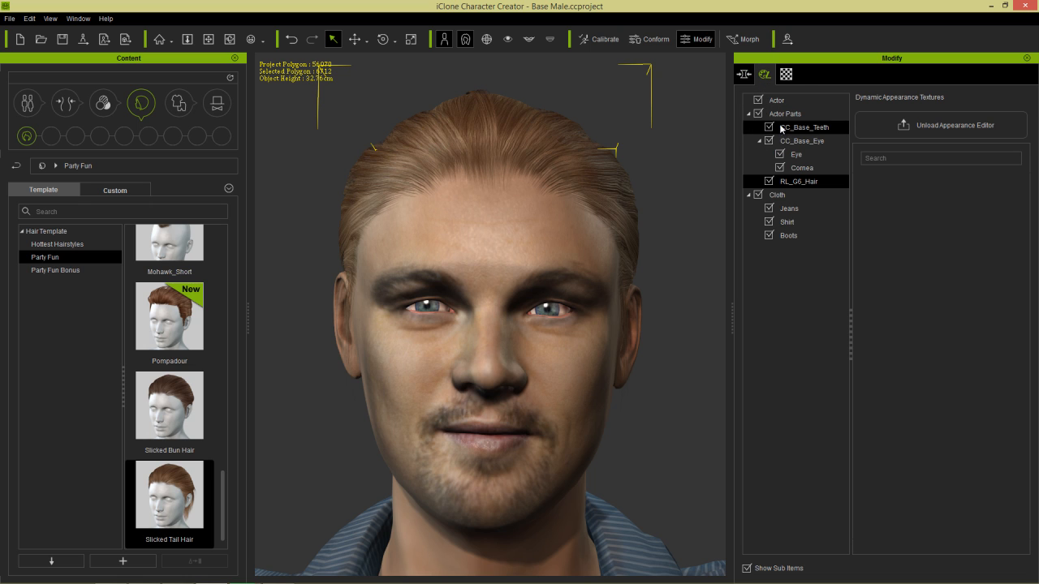
{"action": "left_click", "coordinate": [779, 101]}
{"action": "left_click", "coordinate": [946, 129]}
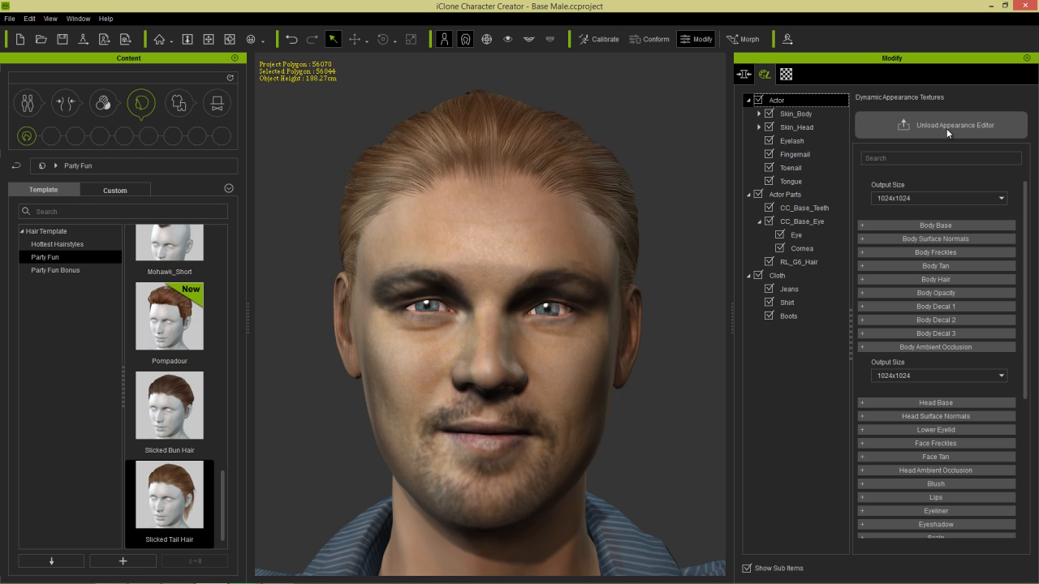
{"action": "left_click_drag", "start_coordinate": [1025, 232], "coordinate": [1028, 333]}
{"action": "left_click", "coordinate": [804, 128]}
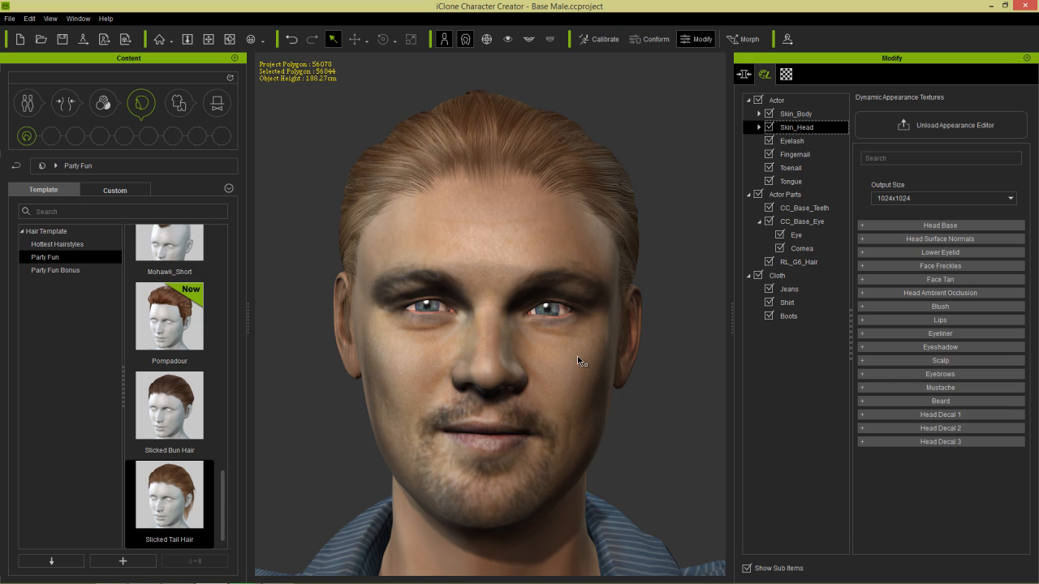
Step: Set the Beard type of the head skin to Type 1
{"action": "right_click_drag", "start_coordinate": [578, 359], "coordinate": [543, 400]}
{"action": "middle_click_drag", "start_coordinate": [542, 399], "coordinate": [538, 369]}
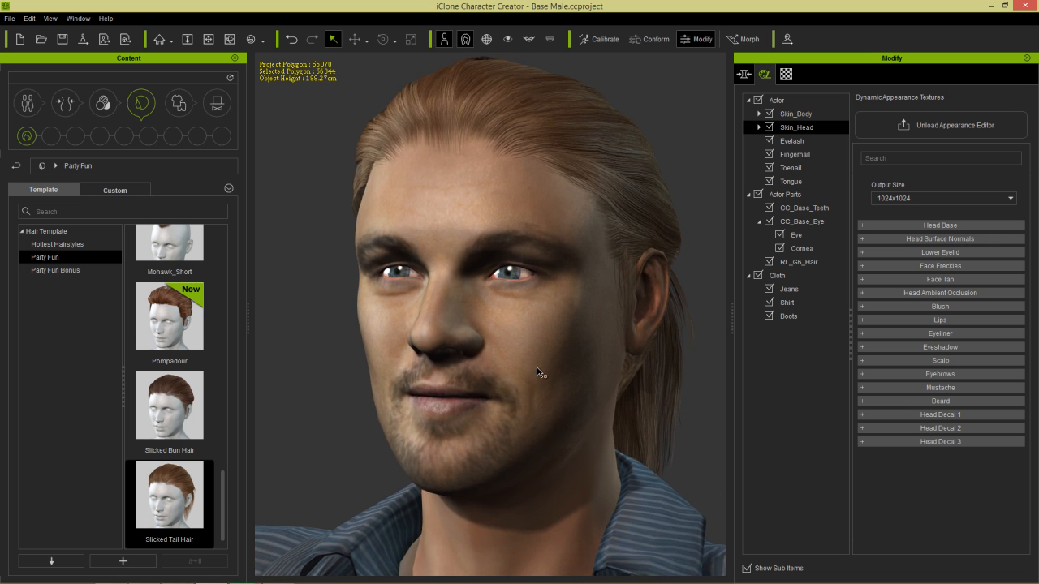
{"action": "mouse_move", "coordinate": [487, 391]}
{"action": "right_mouse_down"}
{"action": "mouse_move", "coordinate": [498, 393]}
{"action": "mouse_move", "coordinate": [483, 391]}
{"action": "right_mouse_up"}
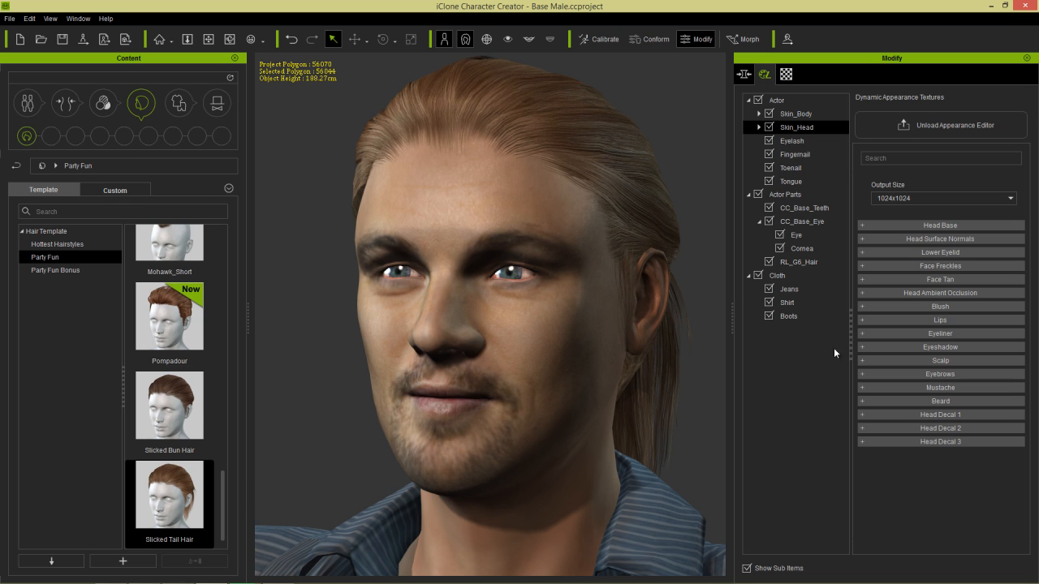
{"action": "left_click", "coordinate": [904, 400]}
{"action": "scroll", "coordinate": [915, 379], "scroll_direction": "down", "scroll_amount": 3}
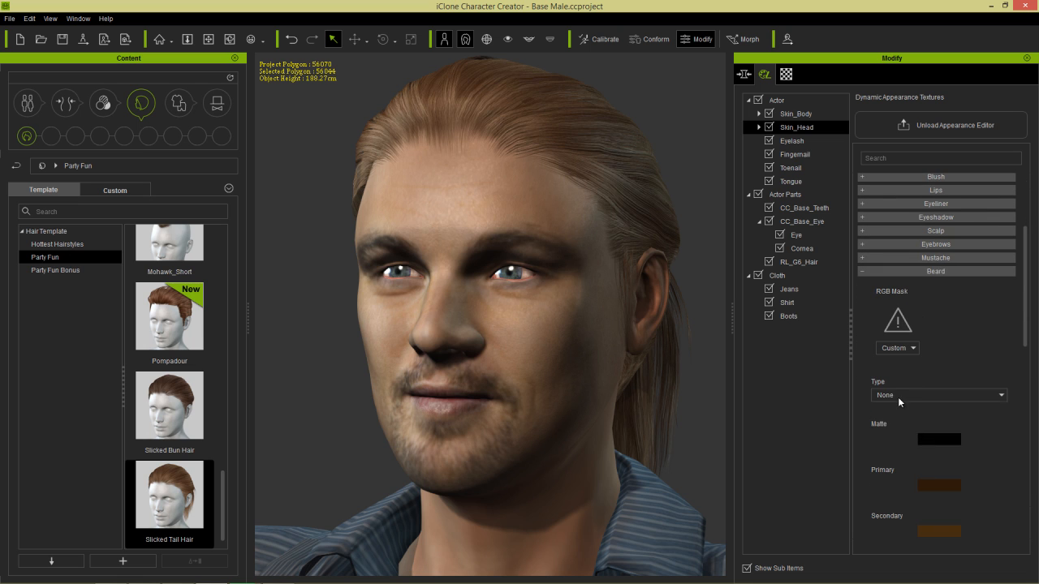
{"action": "left_click", "coordinate": [898, 397]}
{"action": "left_click", "coordinate": [895, 410]}
Step: Try beard Type 2 and Type 3 on the face, return to Type 1 and check it from several angles
{"action": "left_click", "coordinate": [896, 396]}
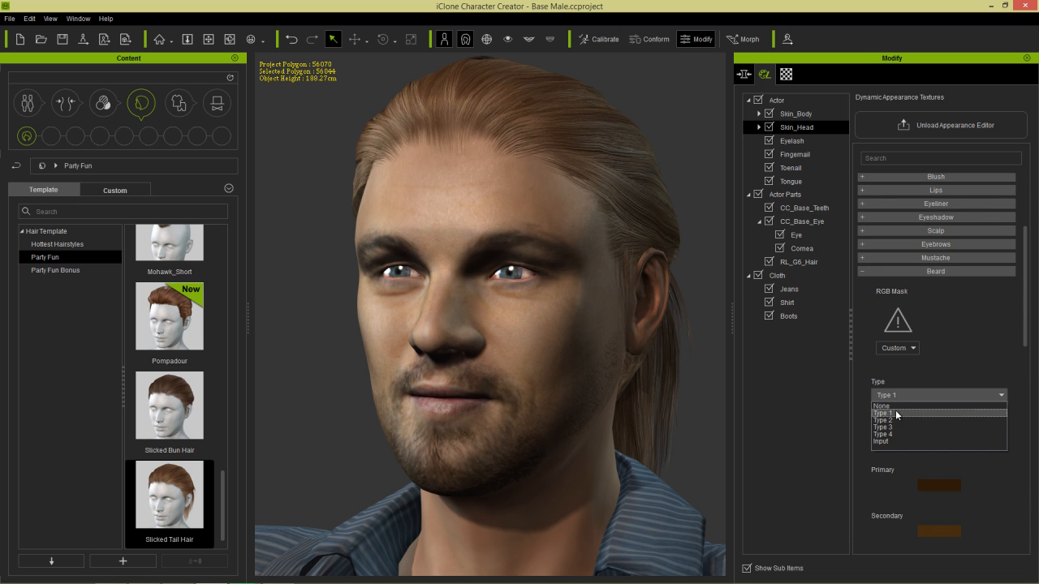
{"action": "left_click", "coordinate": [896, 421]}
{"action": "left_click", "coordinate": [898, 396]}
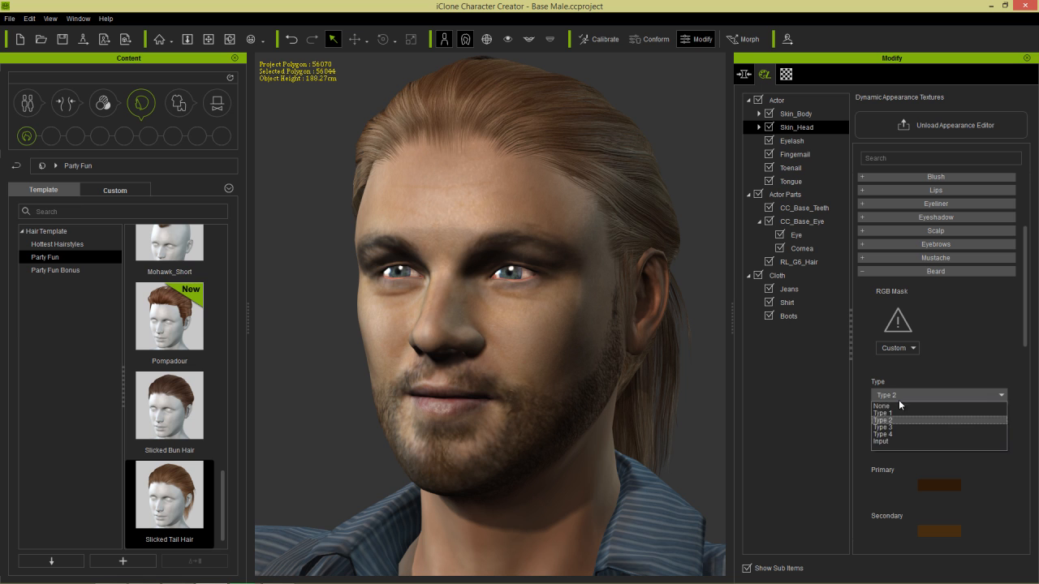
{"action": "left_click", "coordinate": [898, 431]}
{"action": "left_click", "coordinate": [902, 396]}
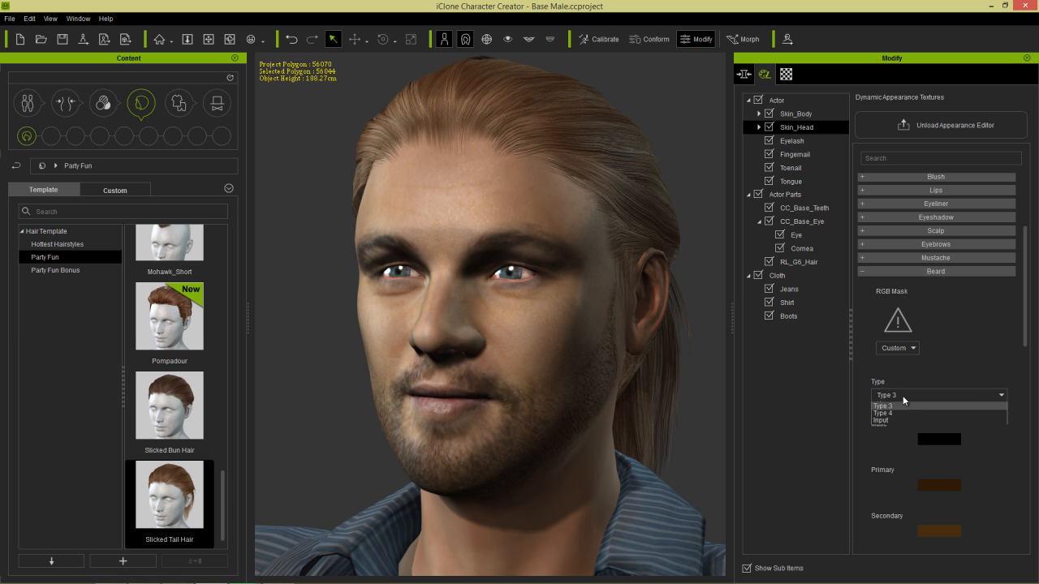
{"action": "left_click", "coordinate": [892, 412]}
{"action": "right_click_drag", "start_coordinate": [430, 431], "coordinate": [530, 449]}
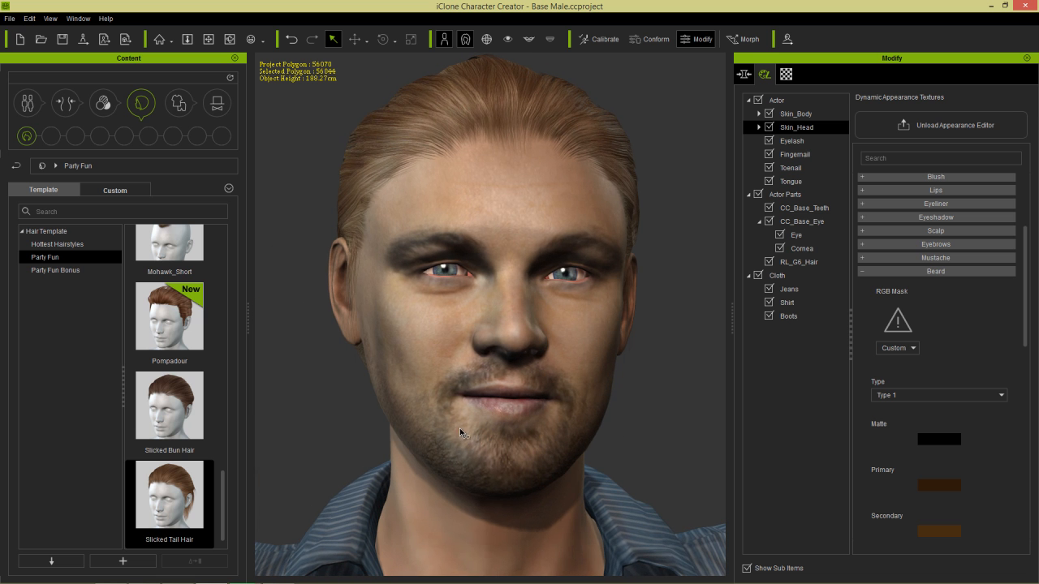
{"action": "right_click_drag", "start_coordinate": [574, 371], "coordinate": [516, 387]}
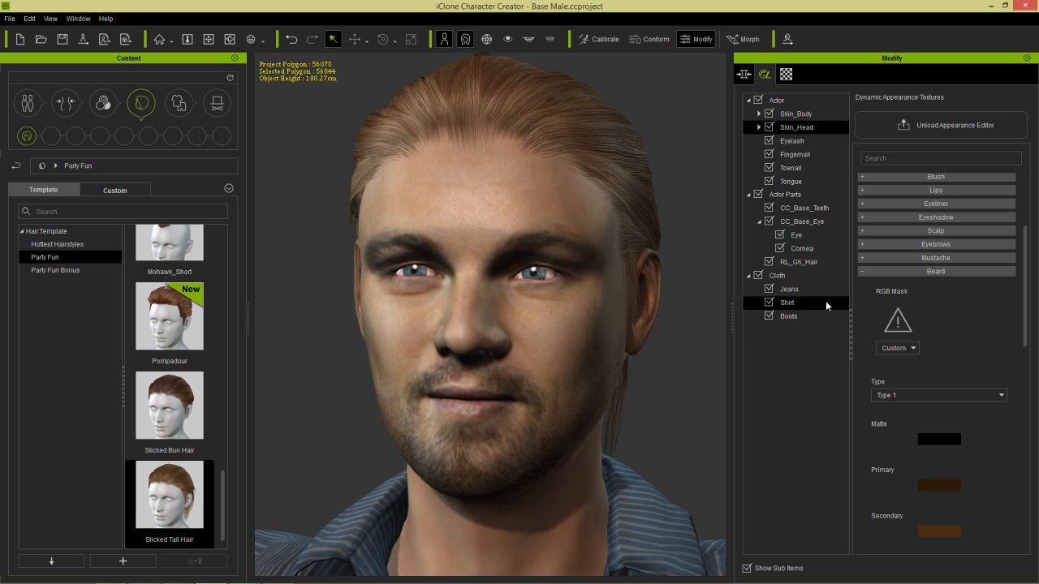
Step: Collapse the Beard settings and open the Eyebrows settings of the head skin
{"action": "left_click", "coordinate": [890, 273]}
{"action": "right_click_drag", "start_coordinate": [476, 295], "coordinate": [495, 352]}
{"action": "scroll", "coordinate": [496, 351], "scroll_direction": "up", "scroll_amount": 2}
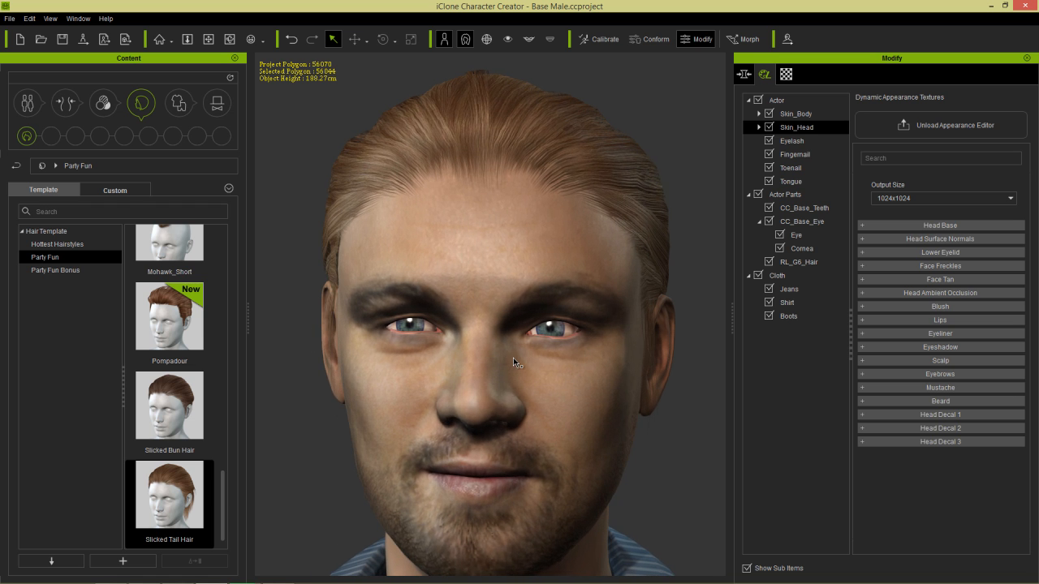
{"action": "left_click", "coordinate": [922, 374]}
{"action": "scroll", "coordinate": [926, 398], "scroll_direction": "down", "scroll_amount": 3}
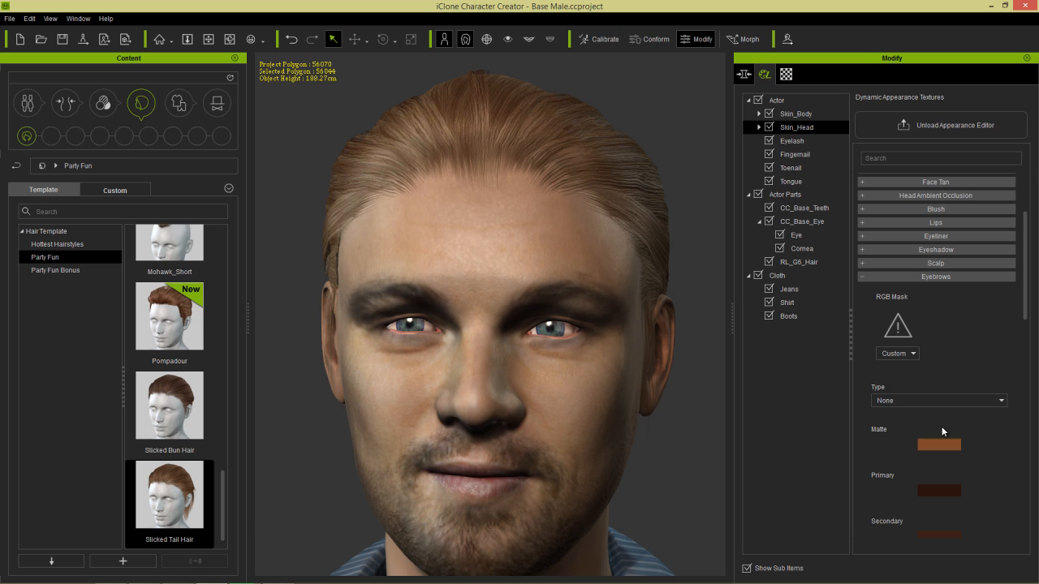
Step: Try the Female A and Female B eyebrow types on the face
{"action": "left_click", "coordinate": [908, 401]}
{"action": "left_click", "coordinate": [887, 419]}
{"action": "left_click", "coordinate": [906, 402]}
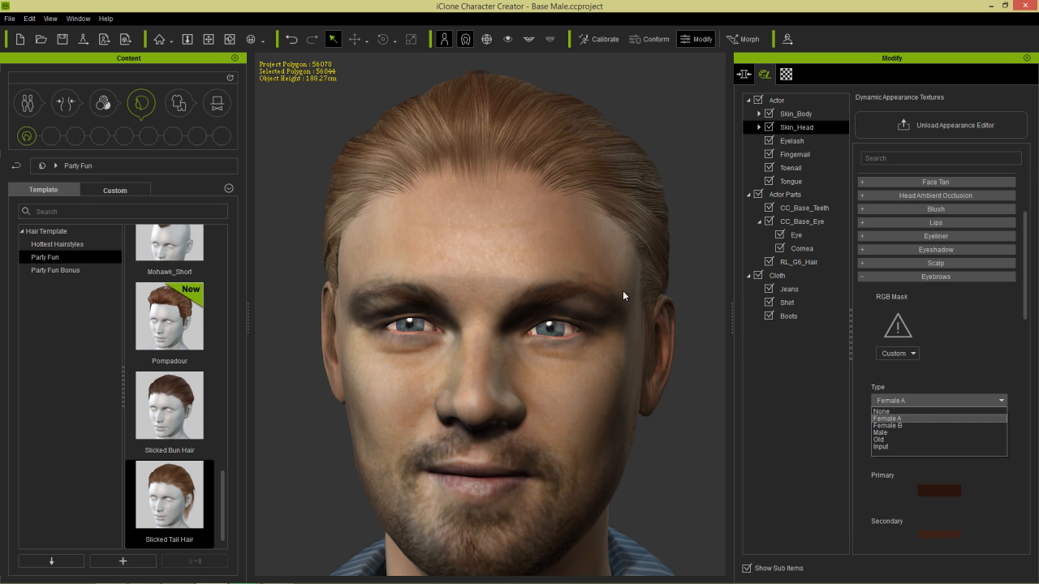
{"action": "left_click", "coordinate": [885, 426]}
{"action": "right_click_drag", "start_coordinate": [624, 333], "coordinate": [565, 354]}
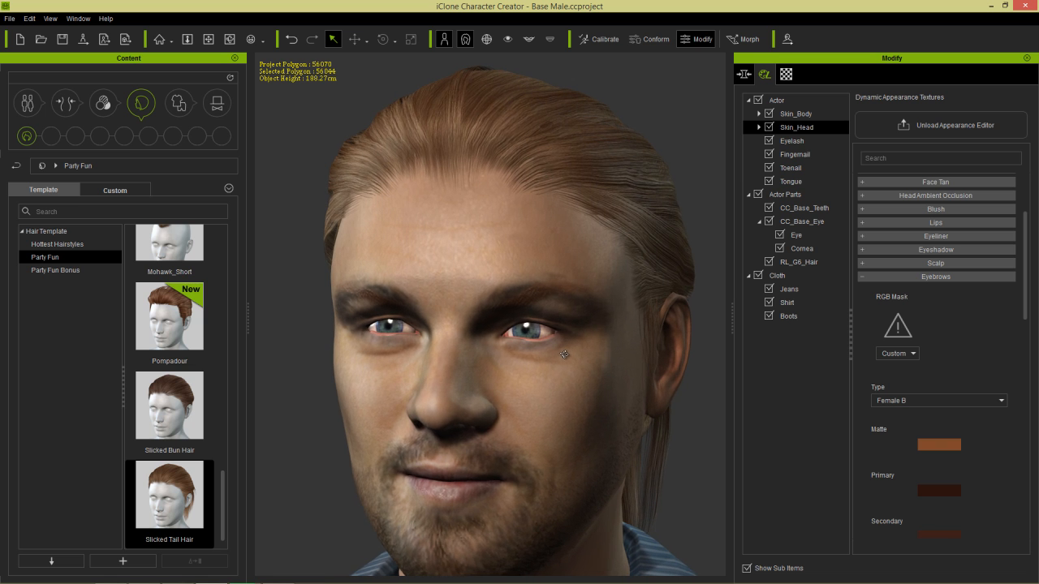
Step: Load the third image in the Eyebrows texture folder as the eyebrow RGB Mask and set the eyebrow type to Input
{"action": "left_click", "coordinate": [898, 326]}
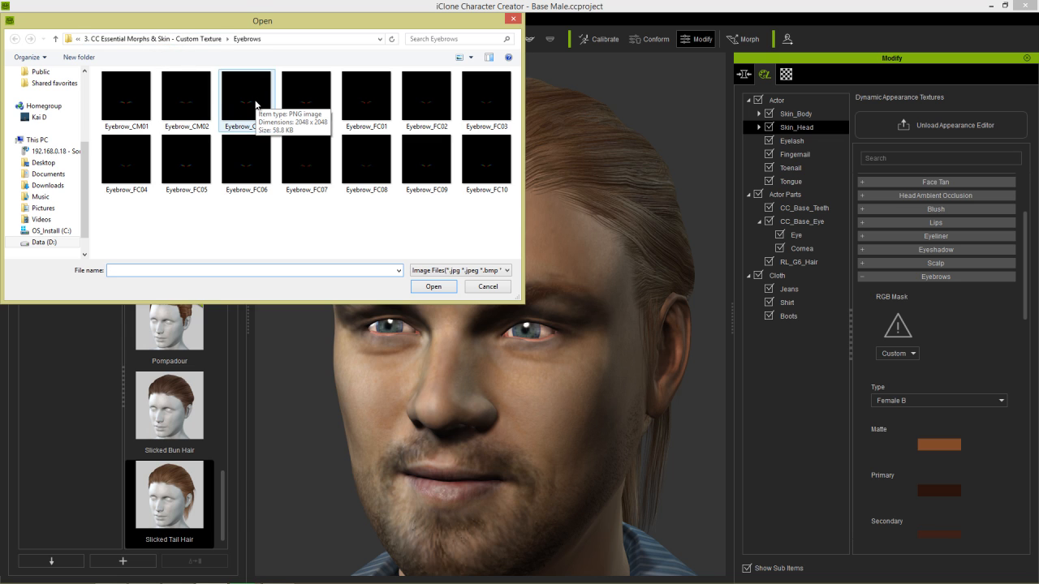
{"action": "double_click", "coordinate": [249, 98]}
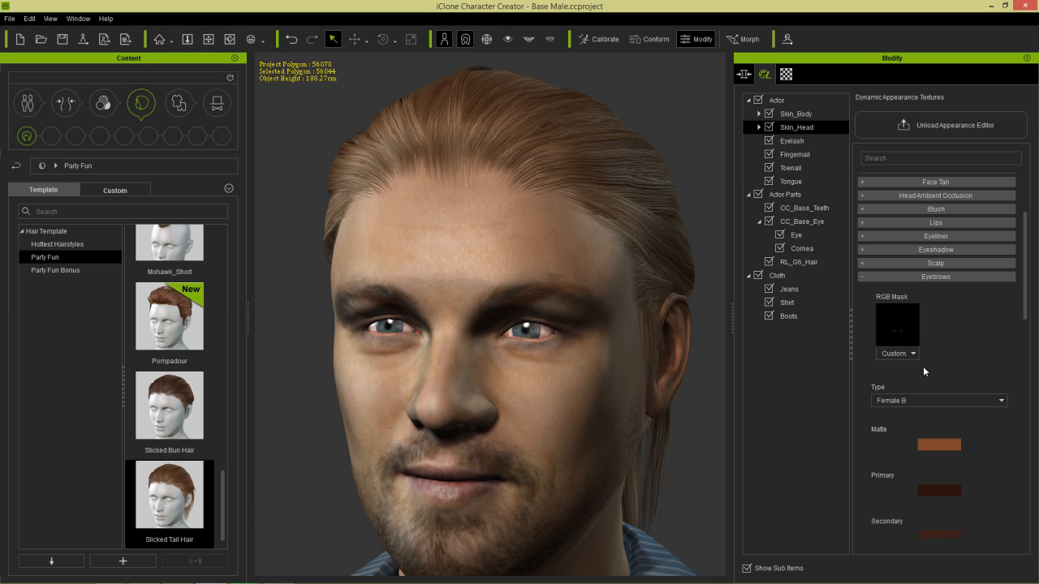
{"action": "left_click", "coordinate": [911, 401]}
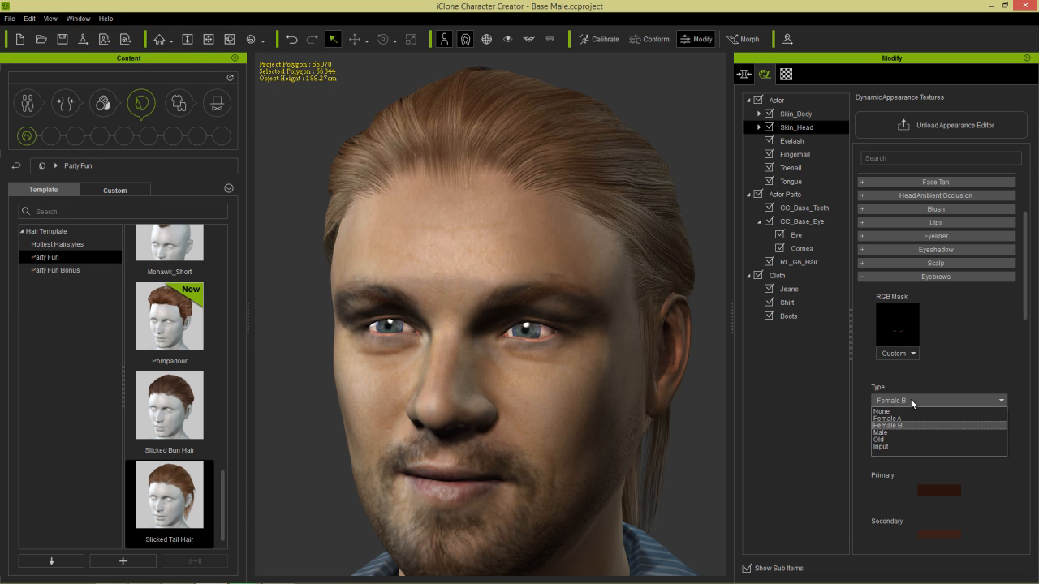
{"action": "left_click", "coordinate": [883, 447]}
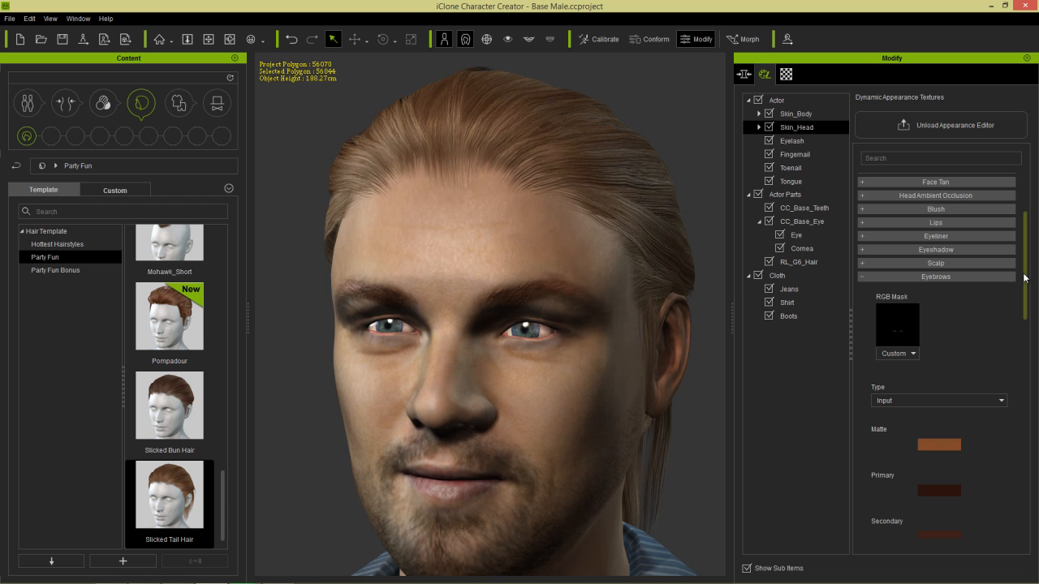
Step: Desaturate the Primary and Secondary colors of the eyebrows
{"action": "left_click_drag", "start_coordinate": [1025, 277], "coordinate": [1035, 308]}
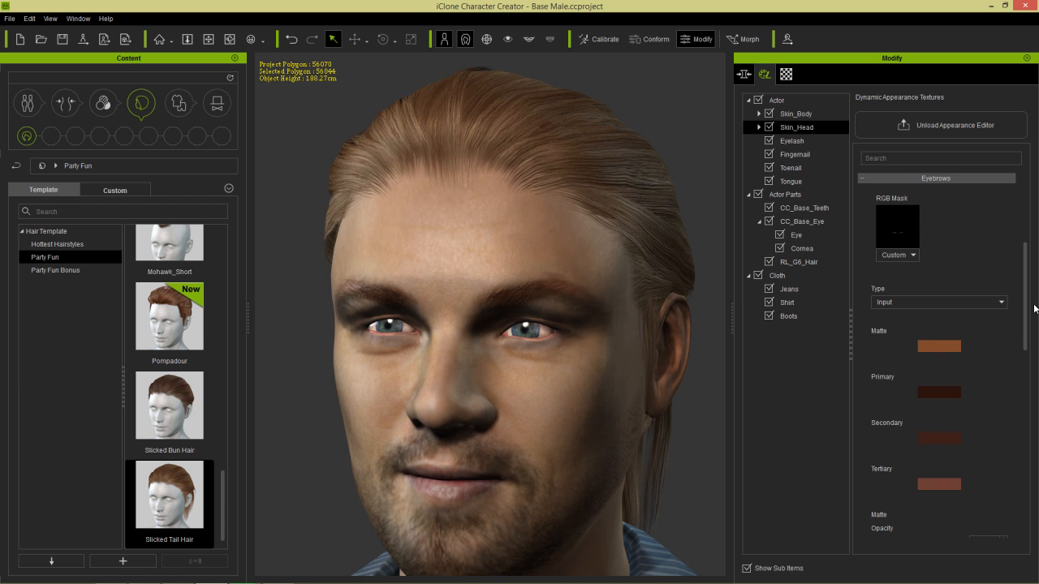
{"action": "left_click", "coordinate": [946, 390]}
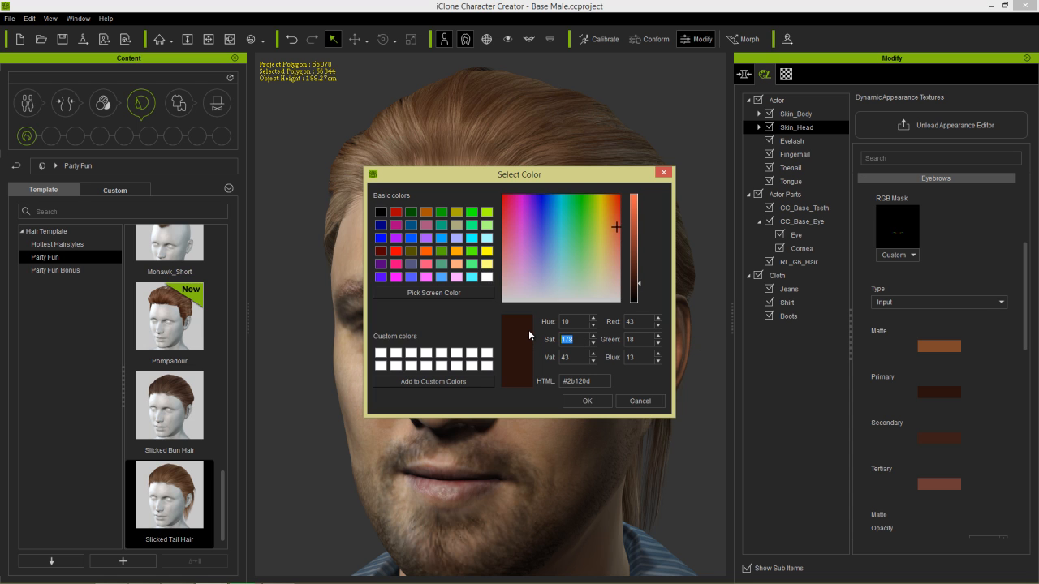
{"action": "left_click", "coordinate": [587, 401]}
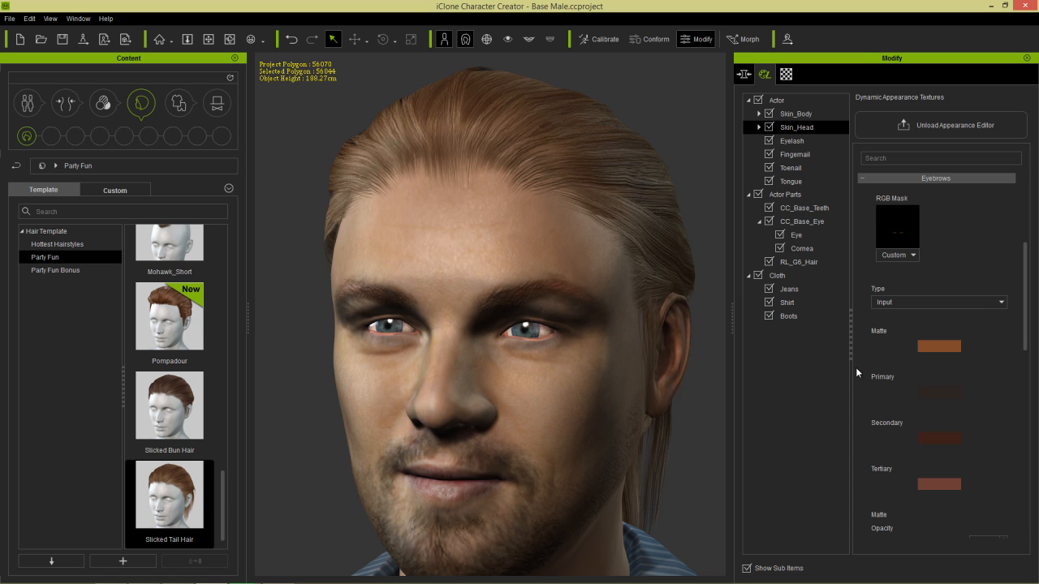
{"action": "left_click", "coordinate": [935, 440]}
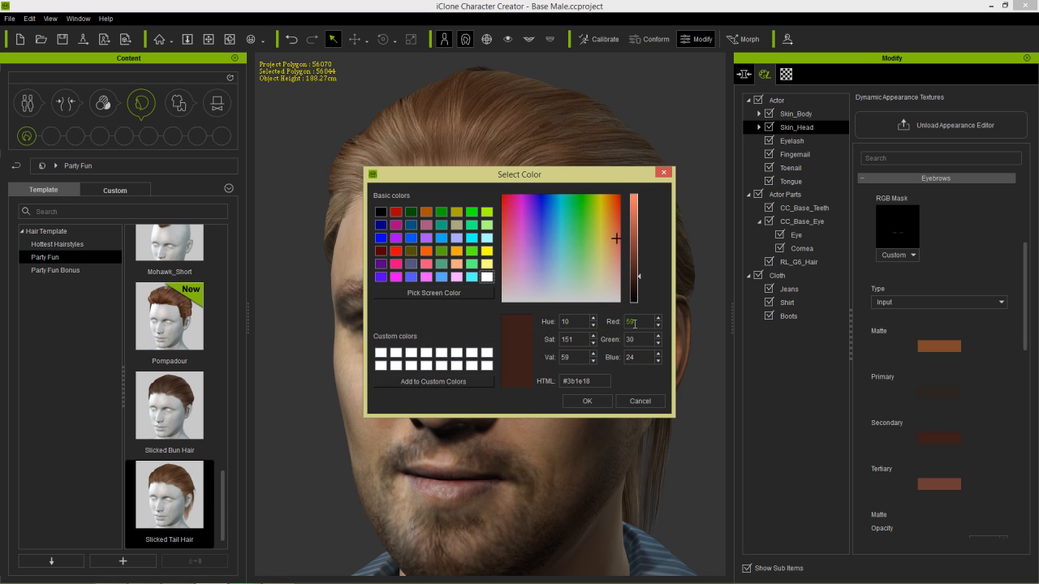
{"action": "left_click", "coordinate": [587, 401]}
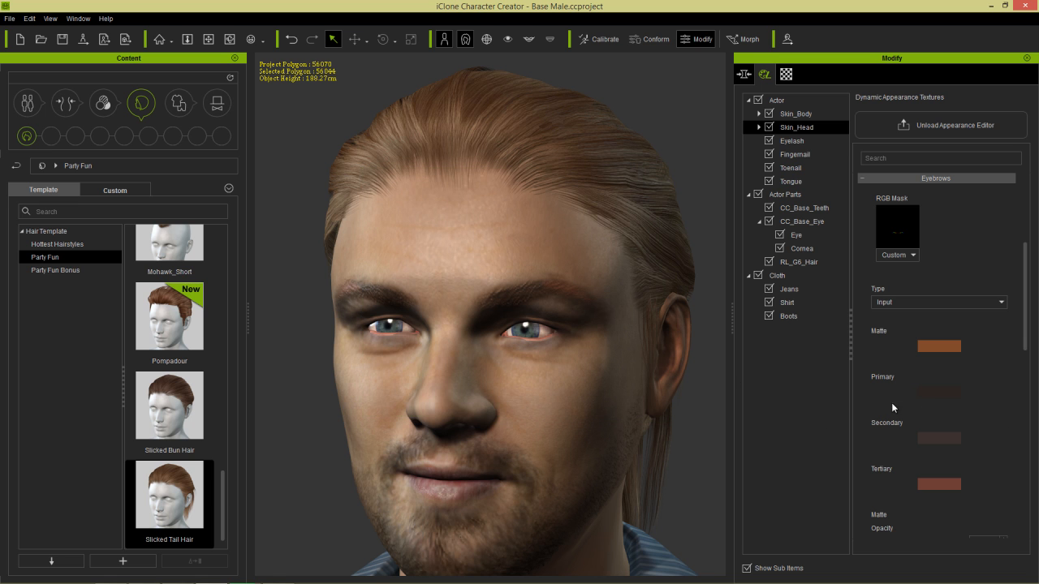
Step: Set the saturation of the eyebrows' Matte and Tertiary colors to 50 each
{"action": "left_click", "coordinate": [941, 347]}
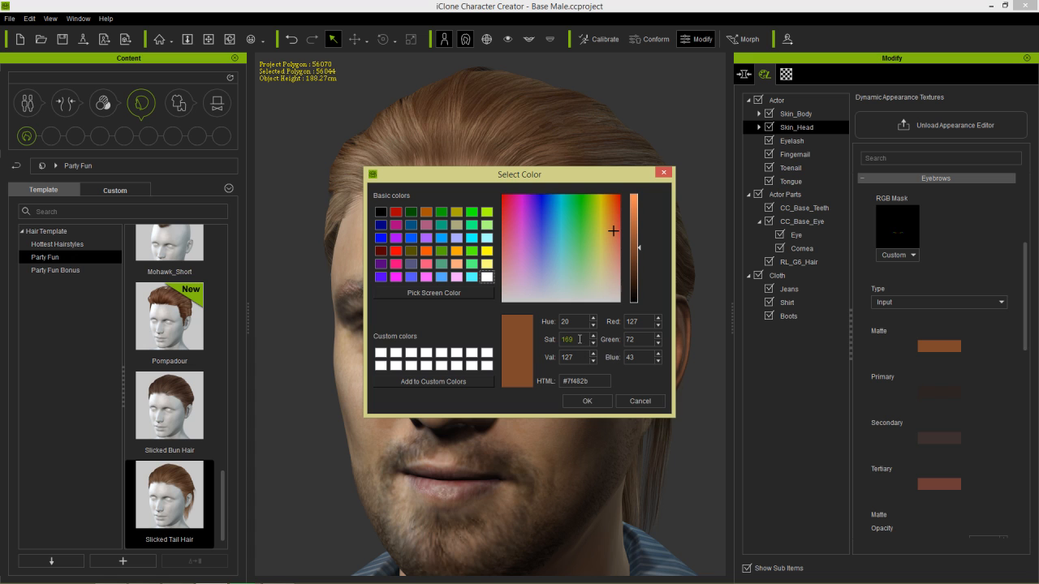
{"action": "double_click", "coordinate": [580, 339]}
{"action": "type", "text": "50"}
{"action": "left_click", "coordinate": [586, 399]}
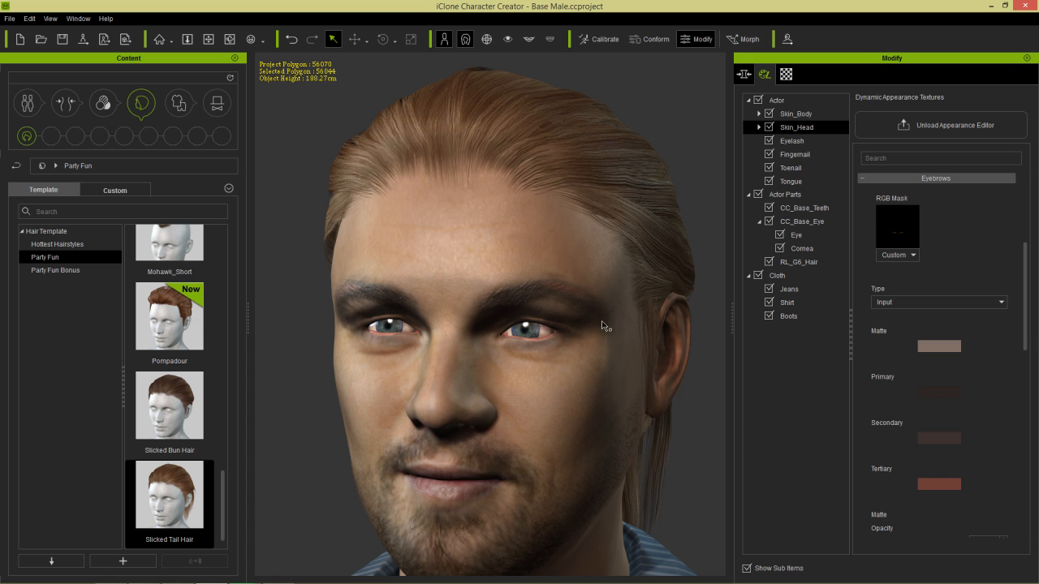
{"action": "left_click", "coordinate": [939, 484]}
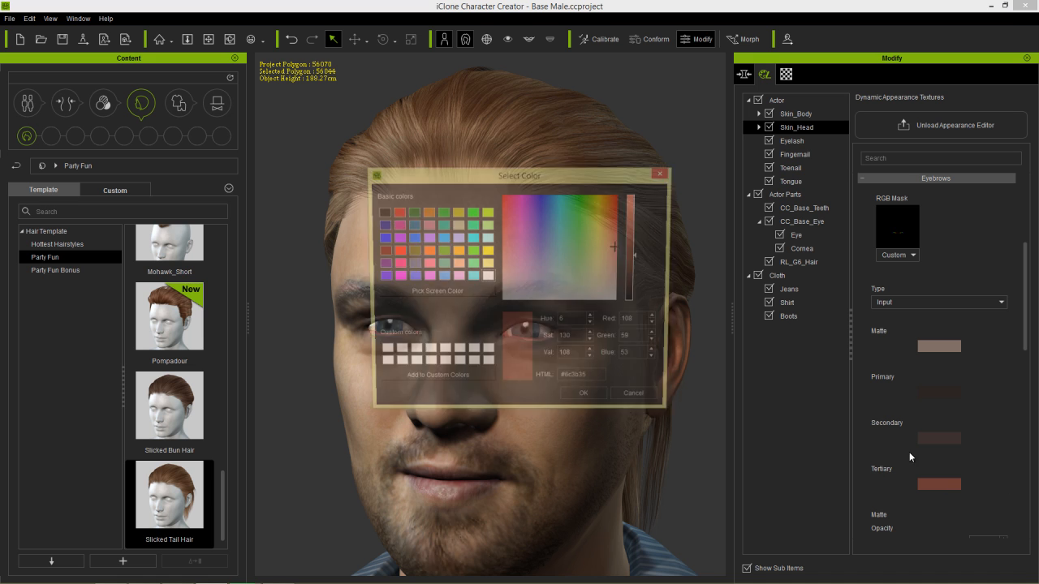
{"action": "double_click", "coordinate": [581, 340]}
{"action": "type", "text": "50"}
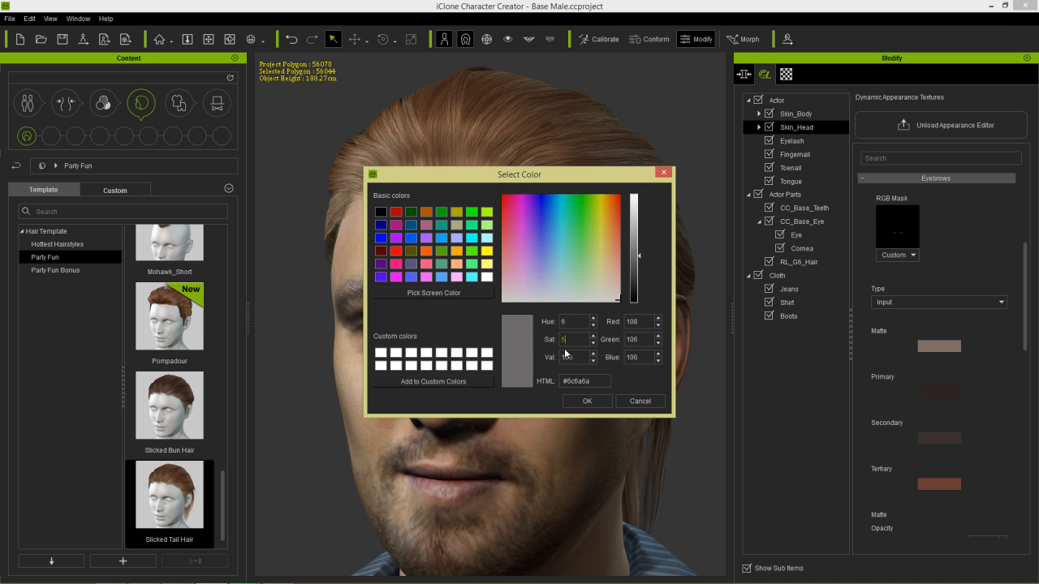
{"action": "left_click", "coordinate": [587, 402]}
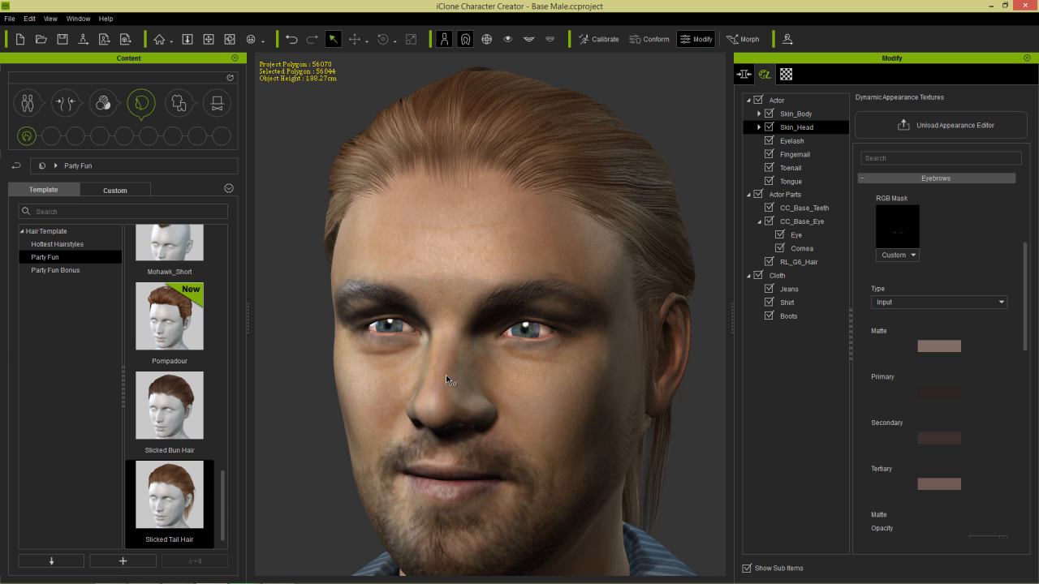
{"action": "right_click_drag", "start_coordinate": [514, 366], "coordinate": [527, 339]}
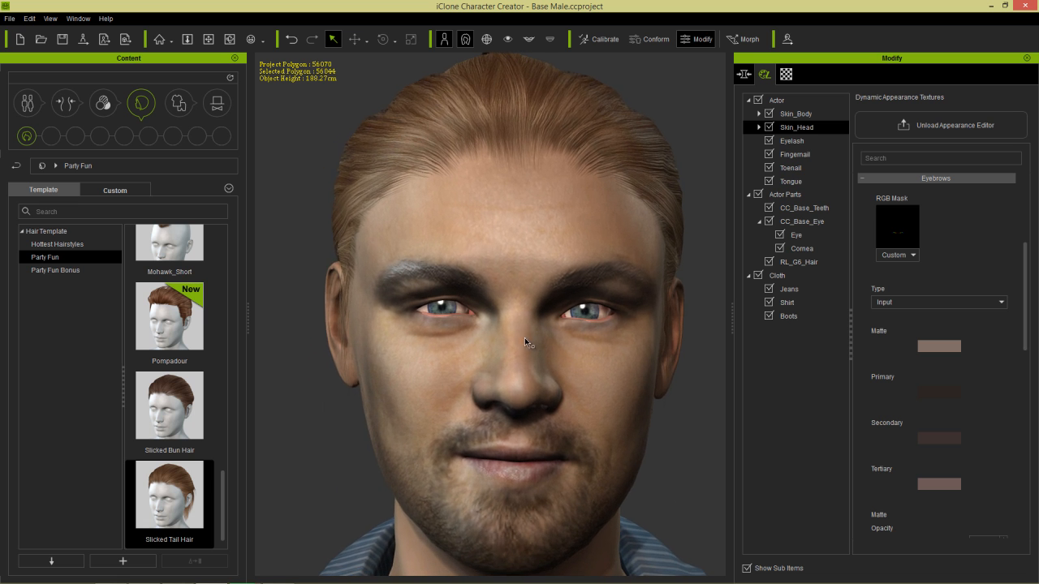
Step: Close the content library and restore the Character Creator window to its smaller size to compare the face with the reference photo
{"action": "left_click", "coordinate": [235, 60]}
{"action": "left_click", "coordinate": [1005, 6]}
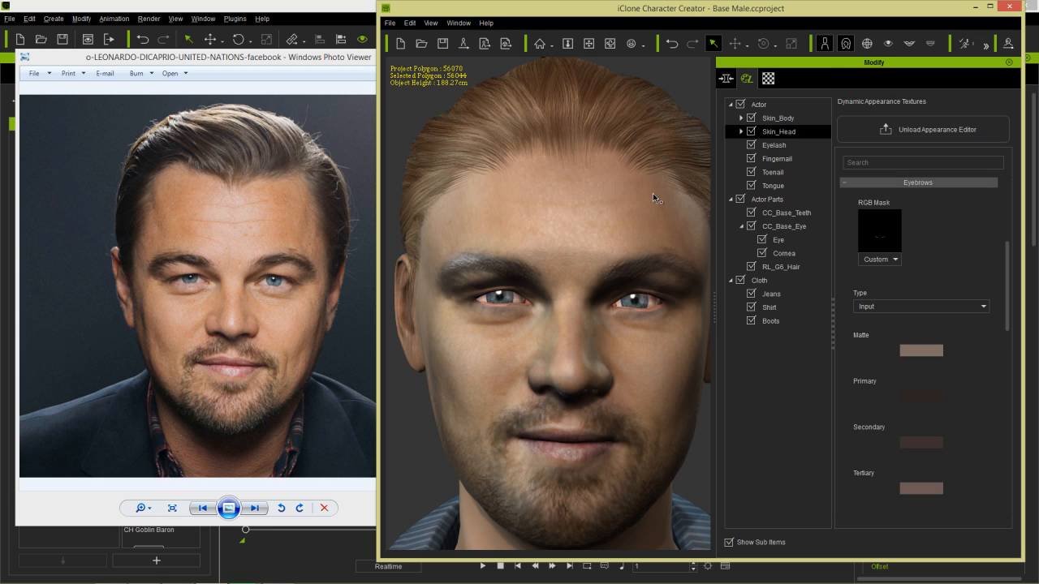
{"action": "scroll", "coordinate": [598, 272], "scroll_direction": "down", "scroll_amount": 5}
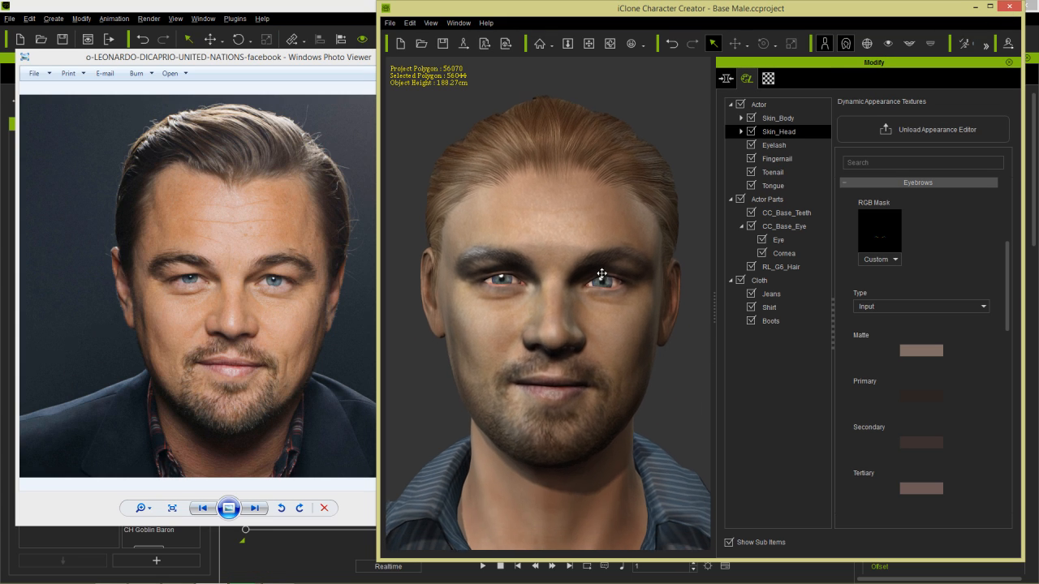
{"action": "middle_click_drag", "start_coordinate": [602, 274], "coordinate": [607, 280]}
{"action": "right_click_drag", "start_coordinate": [607, 281], "coordinate": [635, 309]}
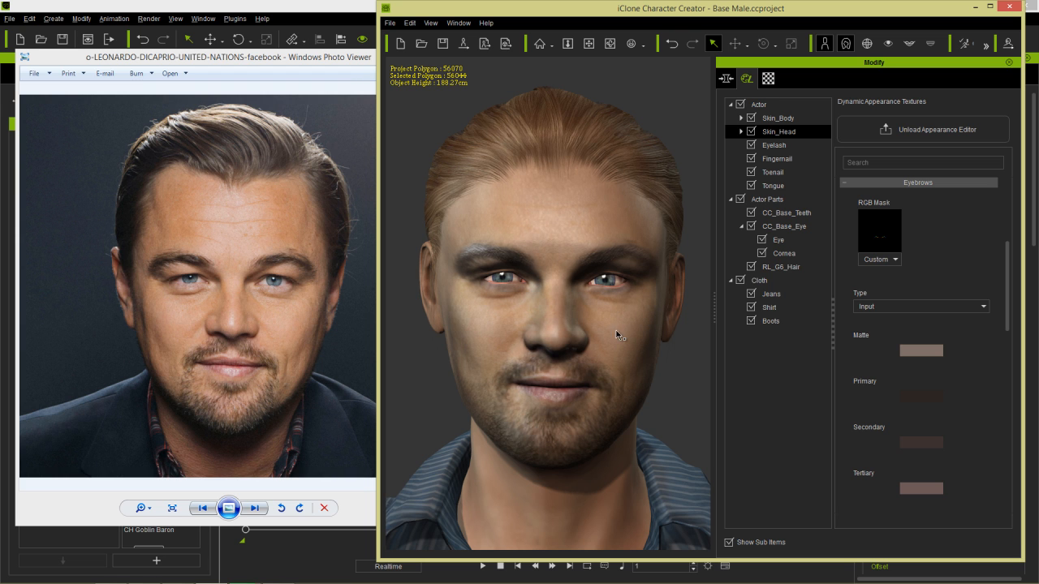
{"action": "scroll", "coordinate": [610, 354], "scroll_direction": "up", "scroll_amount": 3}
{"action": "scroll", "coordinate": [610, 354], "scroll_direction": "down", "scroll_amount": 3}
{"action": "scroll", "coordinate": [610, 354], "scroll_direction": "up", "scroll_amount": 2}
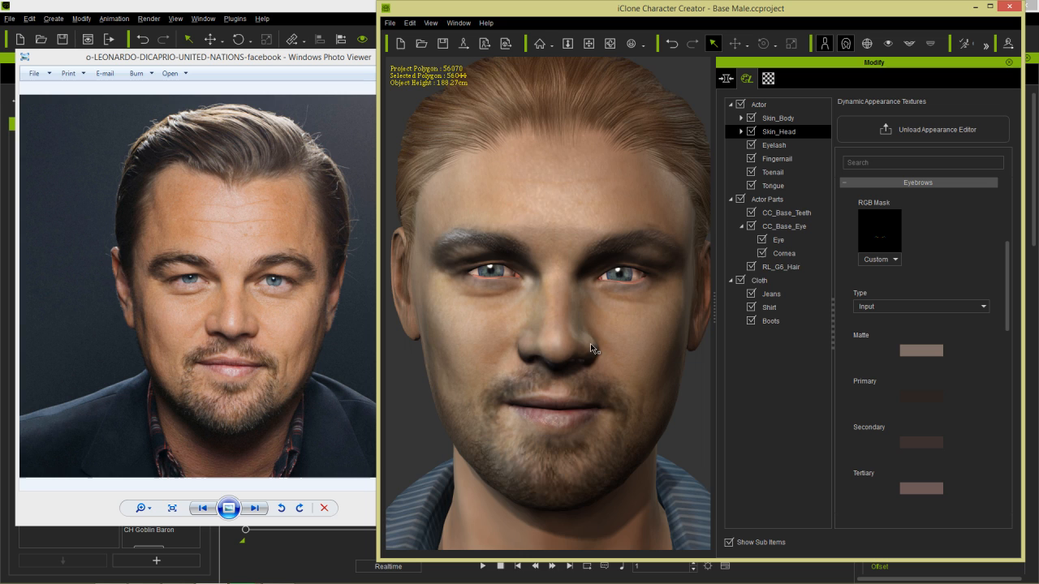
{"action": "right_click_drag", "start_coordinate": [591, 345], "coordinate": [601, 347]}
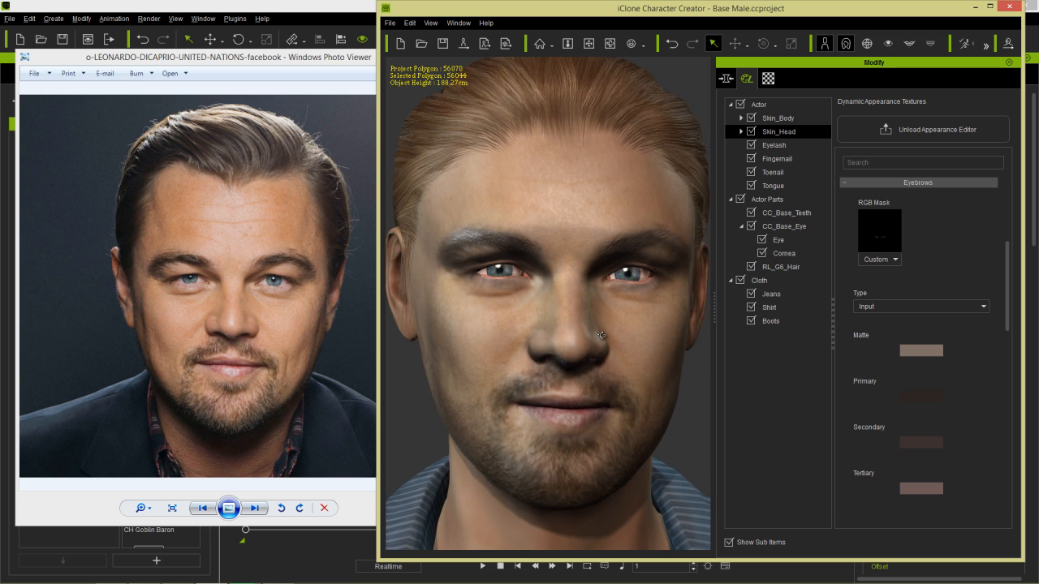
Step: Set the Head Base tone to 0.24 in the head's dynamic appearance textures
{"action": "left_click", "coordinate": [874, 185]}
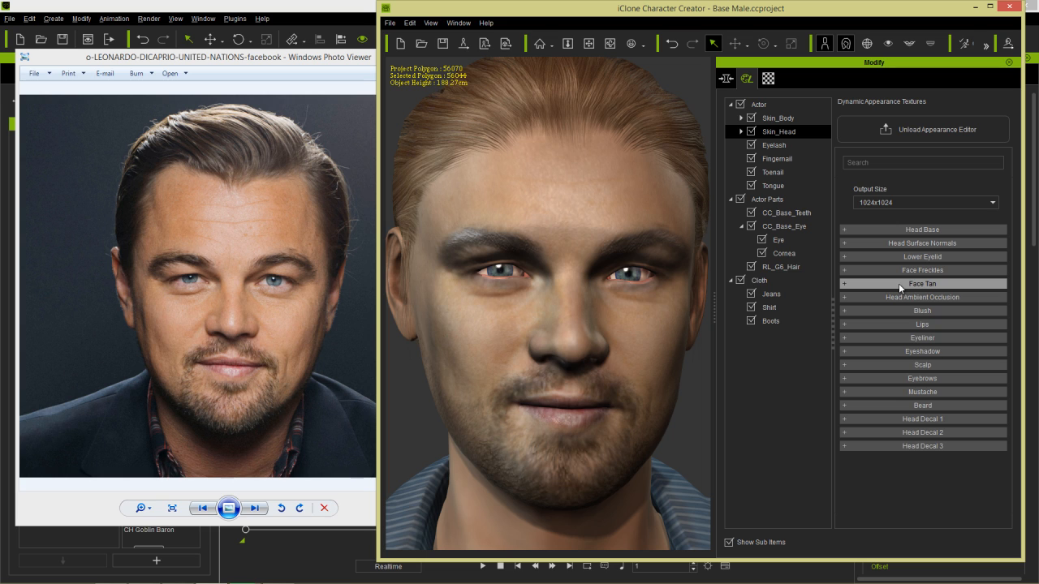
{"action": "left_click", "coordinate": [885, 230]}
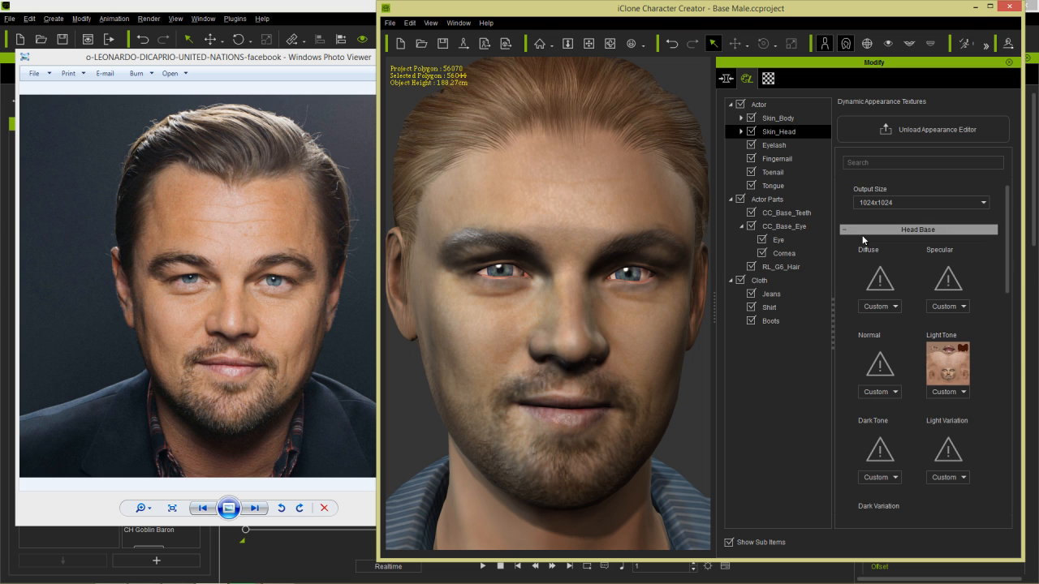
{"action": "left_click_drag", "start_coordinate": [1009, 241], "coordinate": [1002, 333]}
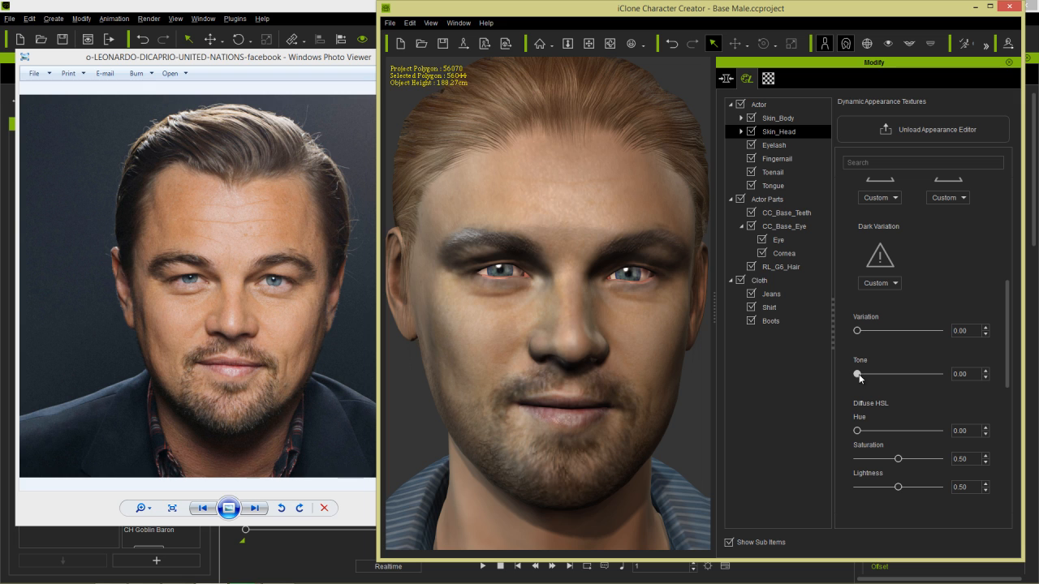
{"action": "left_click_drag", "start_coordinate": [858, 374], "coordinate": [886, 377]}
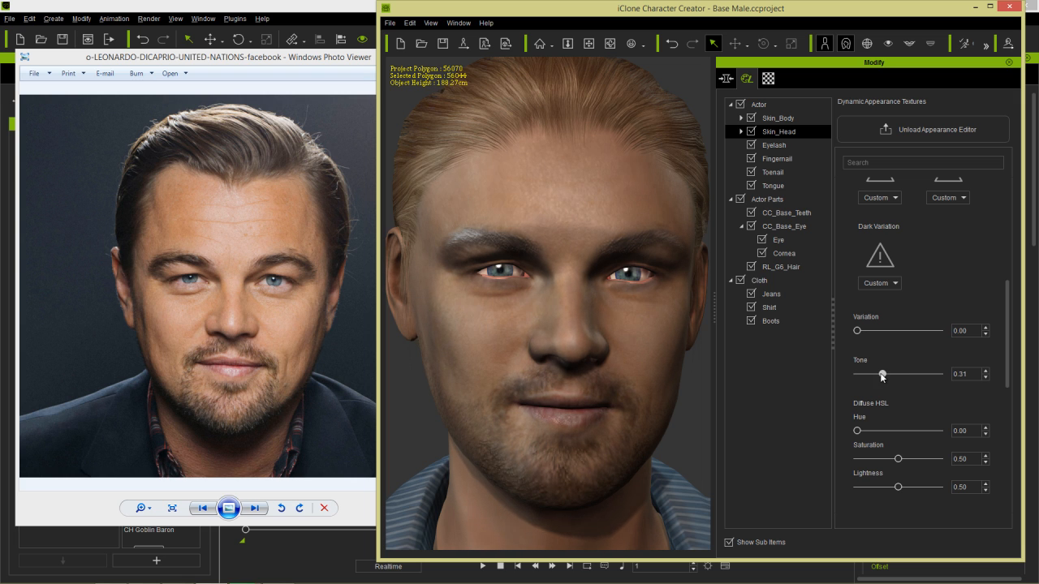
{"action": "left_click_drag", "start_coordinate": [882, 377], "coordinate": [878, 377]}
{"action": "right_click_drag", "start_coordinate": [555, 389], "coordinate": [581, 385]}
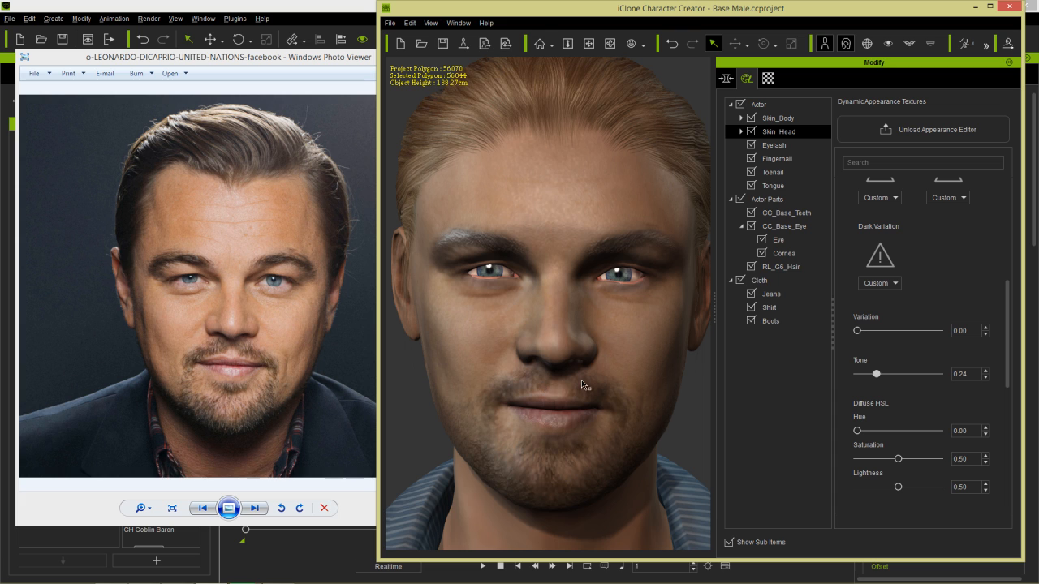
{"action": "left_click_drag", "start_coordinate": [1009, 318], "coordinate": [1001, 197]}
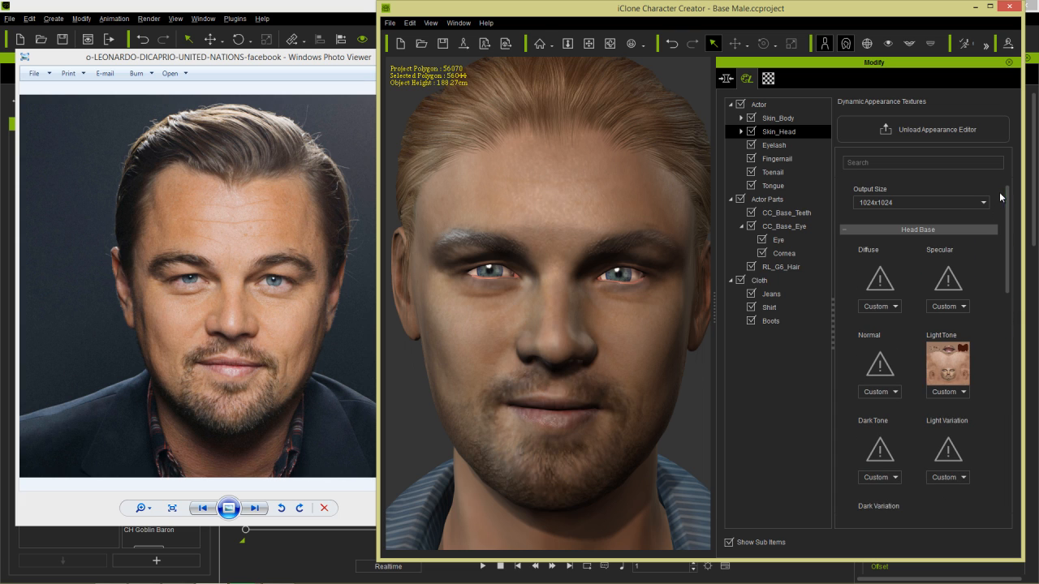
{"action": "left_click", "coordinate": [850, 231]}
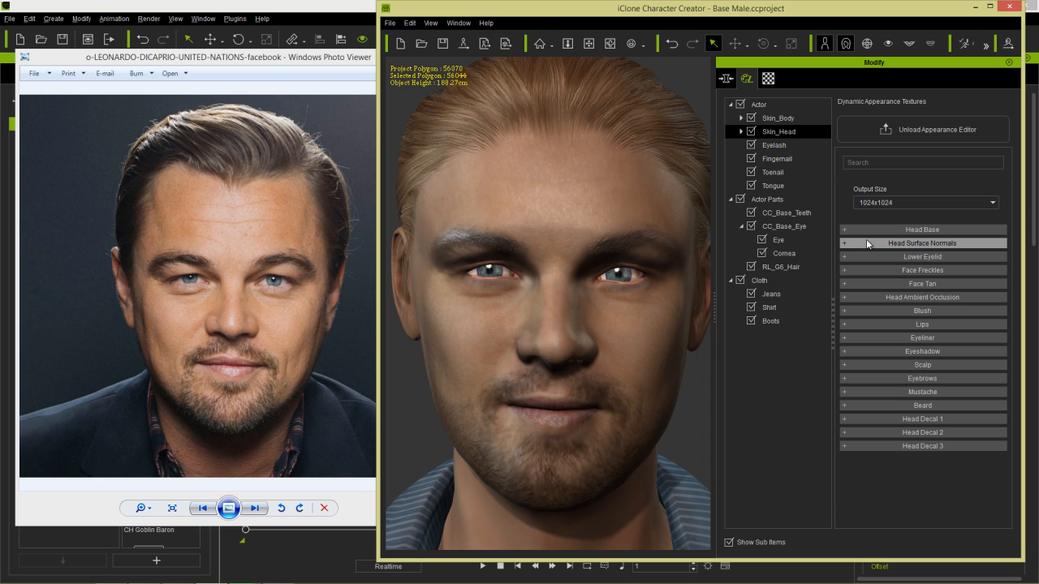
Step: In Head Surface Normals, set the forehead roughness to 0.42, age to 0.20 and strength to 0.69
{"action": "left_click", "coordinate": [866, 242]}
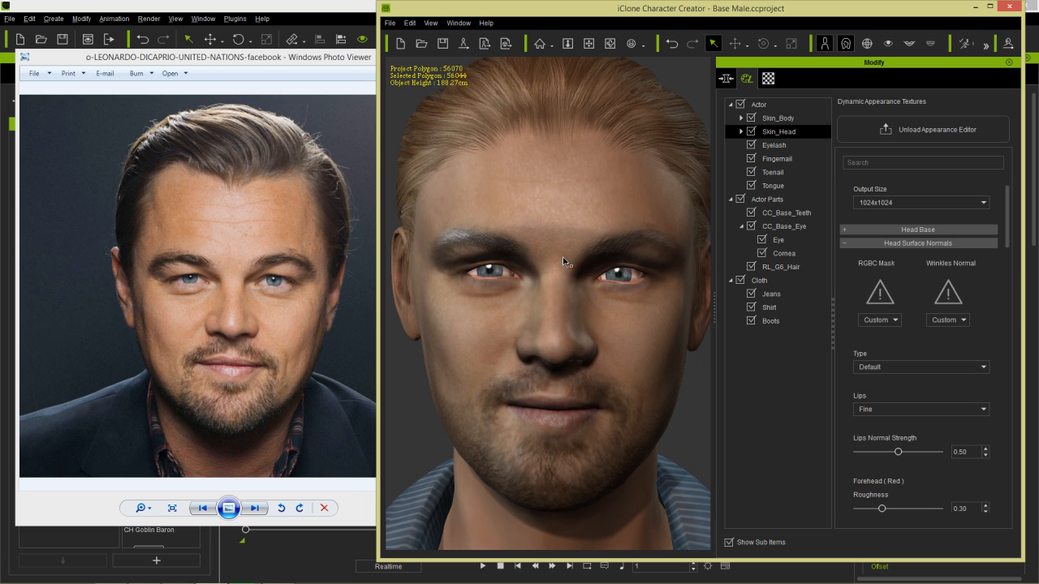
{"action": "right_click_drag", "start_coordinate": [623, 294], "coordinate": [615, 313]}
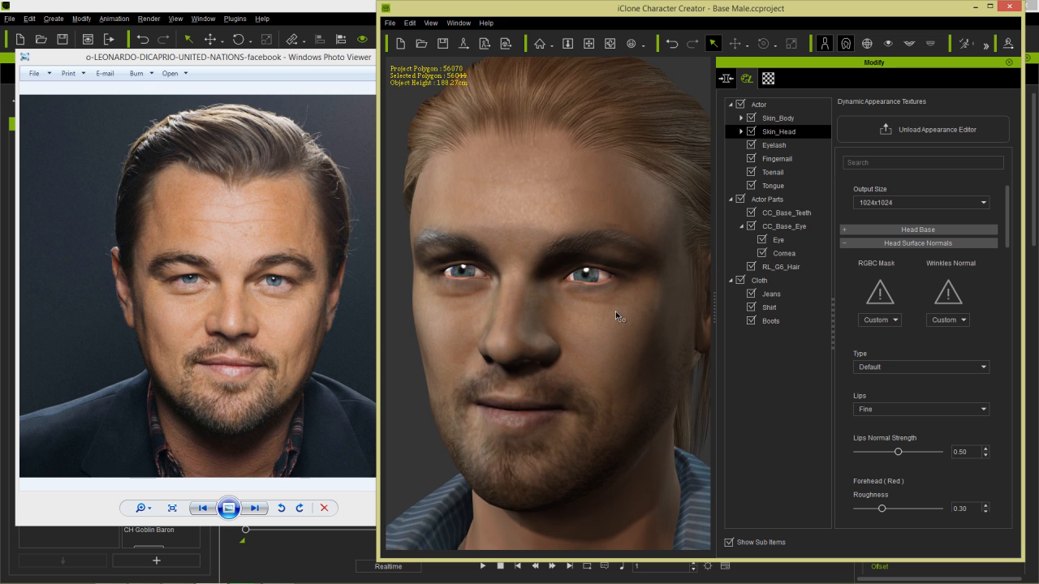
{"action": "left_click_drag", "start_coordinate": [1007, 226], "coordinate": [1008, 277]}
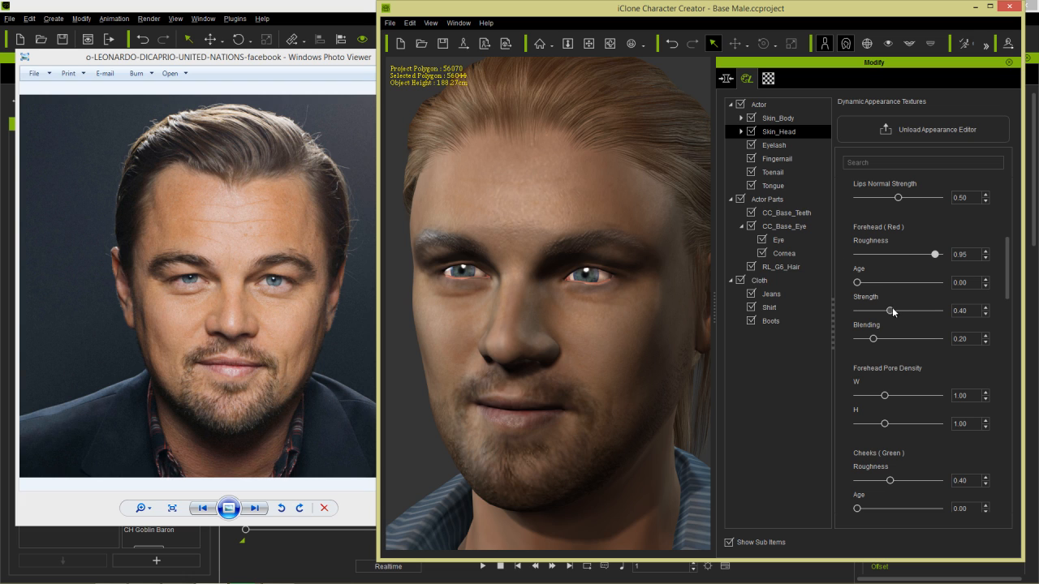
{"action": "left_click", "coordinate": [924, 310]}
{"action": "left_click_drag", "start_coordinate": [868, 262], "coordinate": [882, 284]}
{"action": "left_click_drag", "start_coordinate": [877, 282], "coordinate": [874, 282]}
{"action": "right_click_drag", "start_coordinate": [577, 333], "coordinate": [595, 328]}
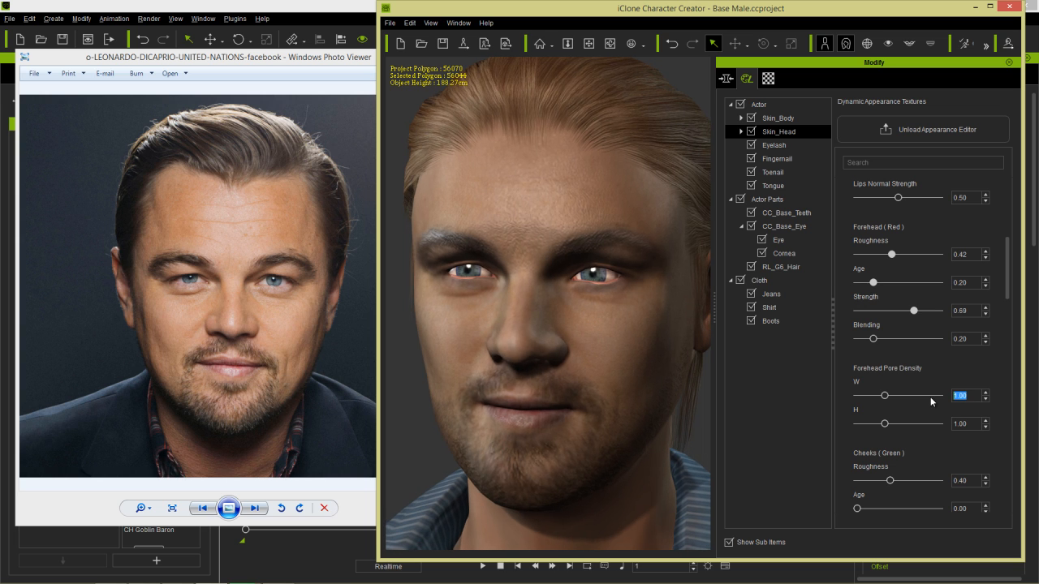
Step: Set the Forehead Pore Density W and H to 1.4 each and the forehead age to 0.30
{"action": "type", "text": "1.4"}
{"action": "key", "text": "Return"}
{"action": "left_click", "coordinate": [956, 423]}
{"action": "left_click_drag", "start_coordinate": [974, 421], "coordinate": [942, 422]}
{"action": "type", "text": "1.4"}
{"action": "key", "text": "Return"}
{"action": "left_click_drag", "start_coordinate": [875, 286], "coordinate": [882, 285]}
{"action": "right_click_drag", "start_coordinate": [404, 397], "coordinate": [402, 358]}
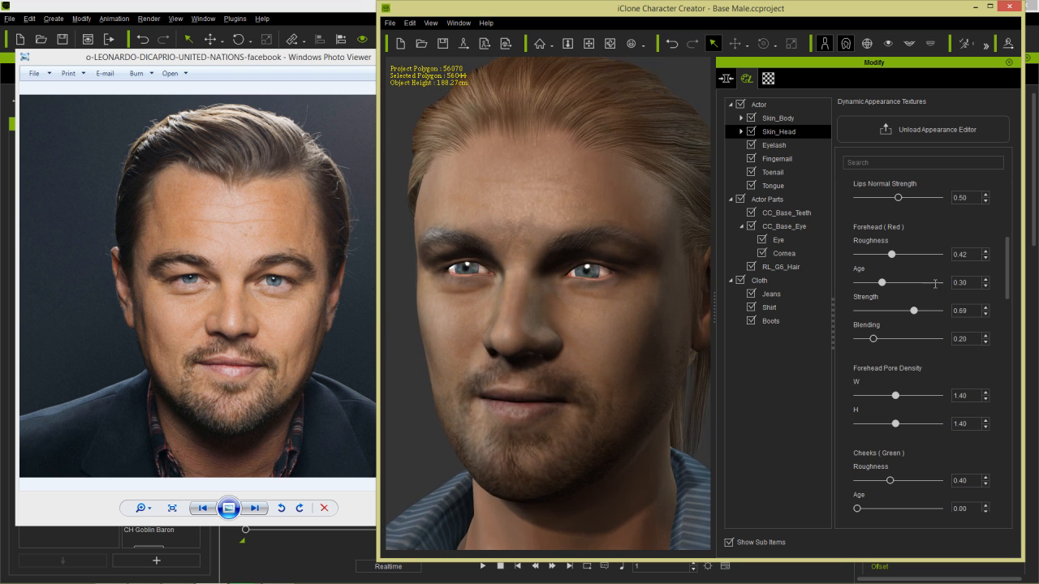
Step: Set the surface normal strength of the cheeks to 0.71 and check the skin from the side
{"action": "left_click_drag", "start_coordinate": [1008, 272], "coordinate": [1010, 314]}
{"action": "left_click_drag", "start_coordinate": [882, 304], "coordinate": [913, 303]}
{"action": "right_click_drag", "start_coordinate": [656, 401], "coordinate": [599, 411]}
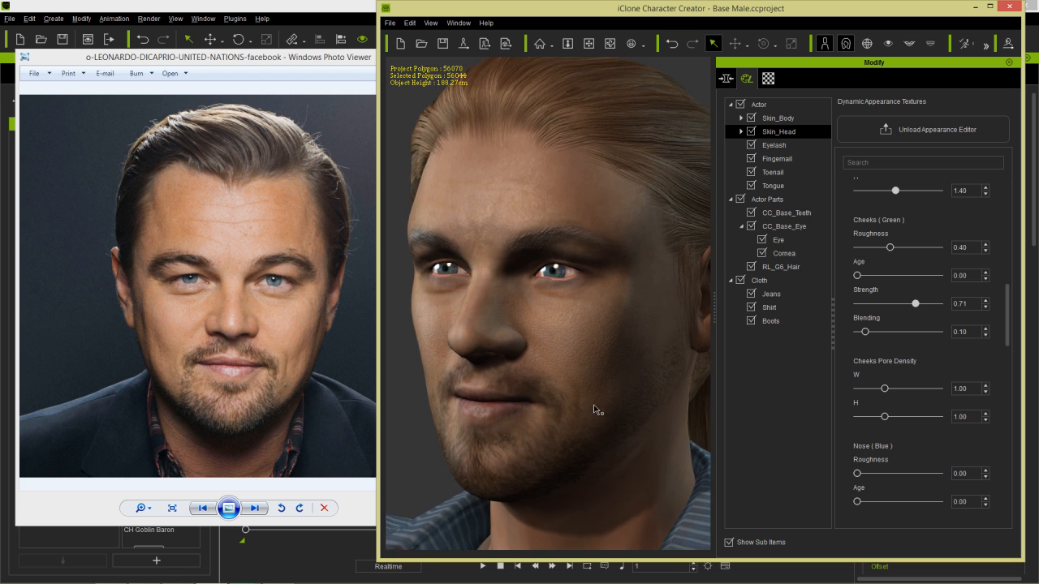
{"action": "scroll", "coordinate": [594, 398], "scroll_direction": "up", "scroll_amount": 3}
{"action": "scroll", "coordinate": [593, 398], "scroll_direction": "down", "scroll_amount": 2}
Step: Set the Cheeks Pore Density W and H to 1.4 each
{"action": "left_click", "coordinate": [971, 388]}
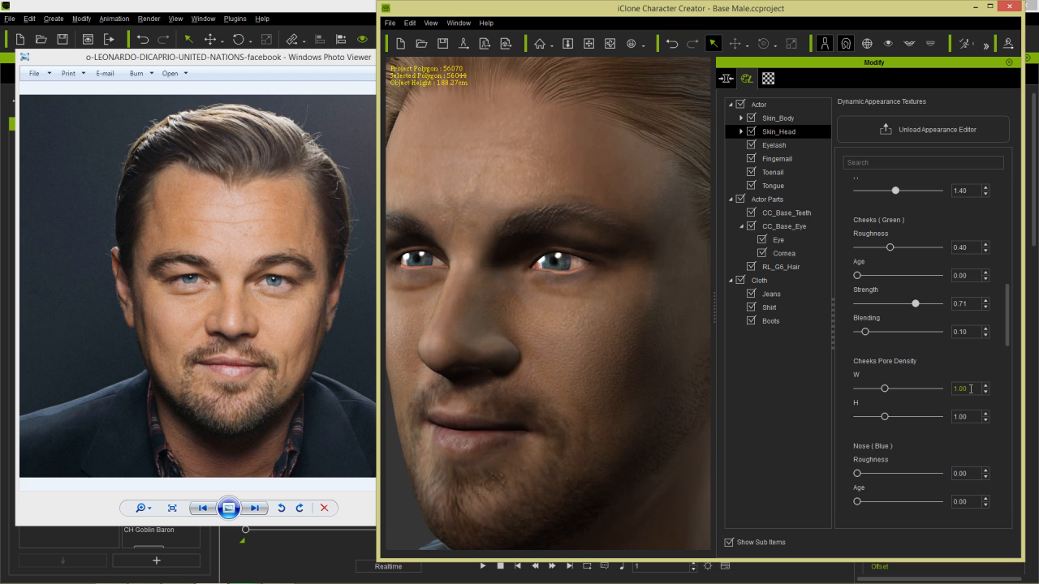
{"action": "type", "text": "1.4"}
{"action": "key", "text": "Return"}
{"action": "type", "text": "1.4"}
{"action": "key", "text": "Return"}
Step: For the Other (Black) area, set roughness to 0.54, age to 0.08 and strength to 0.47
{"action": "left_click_drag", "start_coordinate": [1009, 333], "coordinate": [1037, 451]}
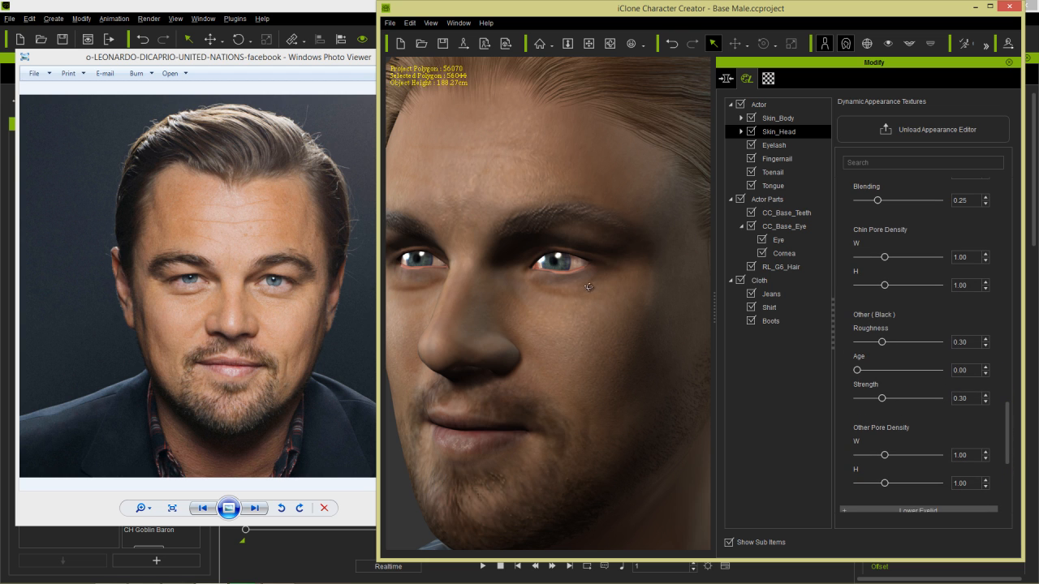
{"action": "right_click_drag", "start_coordinate": [590, 287], "coordinate": [498, 308]}
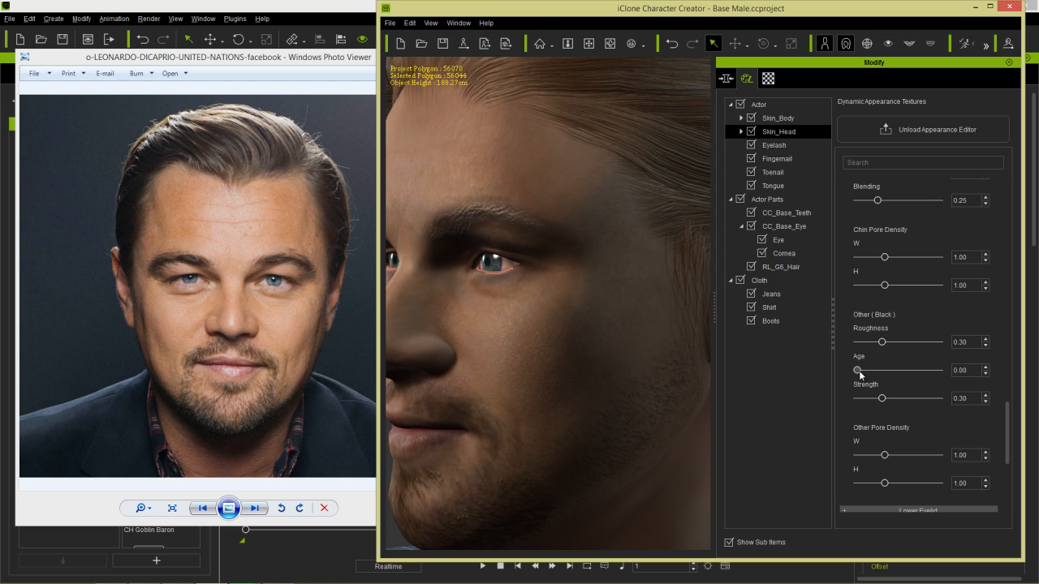
{"action": "left_click_drag", "start_coordinate": [858, 371], "coordinate": [910, 344]}
{"action": "left_click_drag", "start_coordinate": [913, 399], "coordinate": [902, 401]}
{"action": "right_click_drag", "start_coordinate": [601, 409], "coordinate": [649, 392]}
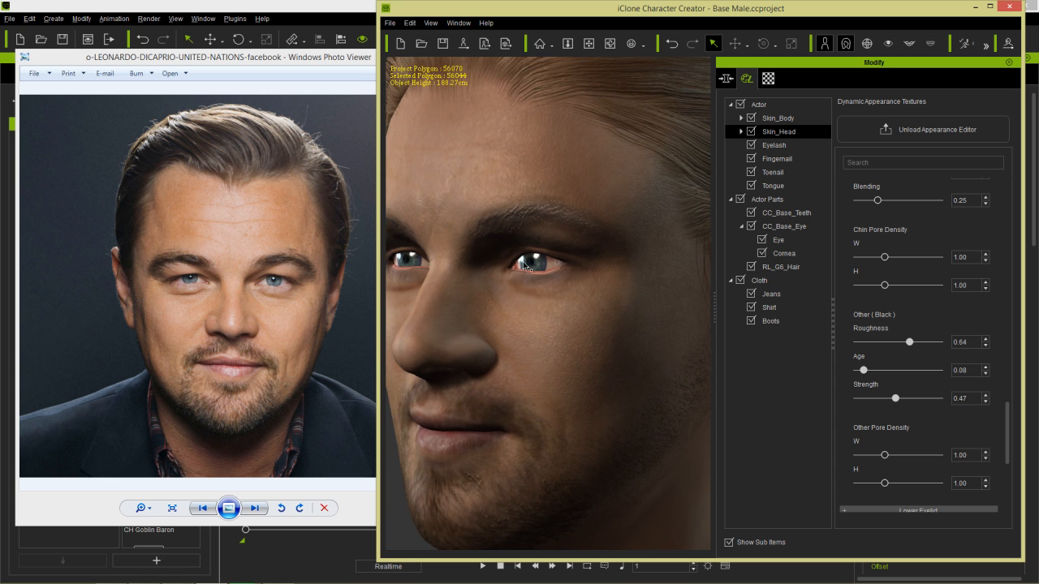
Step: Set the Other (Black) area's strength to 0.53 and check the skin from several angles
{"action": "right_click_drag", "start_coordinate": [607, 289], "coordinate": [617, 323]}
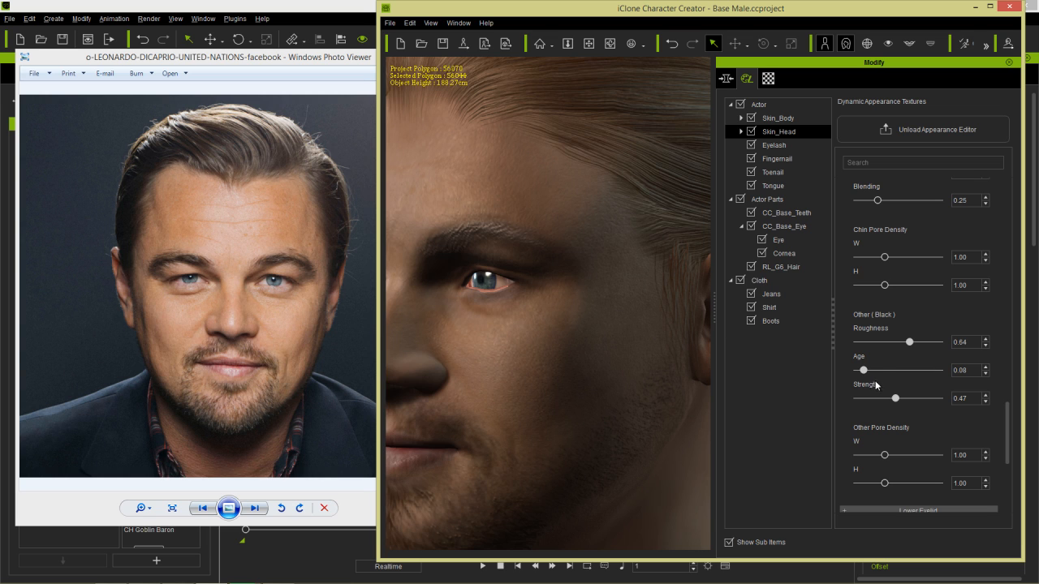
{"action": "left_click_drag", "start_coordinate": [898, 401], "coordinate": [903, 401]}
{"action": "mouse_move", "coordinate": [677, 373]}
{"action": "right_mouse_down"}
{"action": "mouse_move", "coordinate": [610, 364]}
{"action": "mouse_move", "coordinate": [668, 364]}
{"action": "right_mouse_up"}
{"action": "right_click_drag", "start_coordinate": [587, 356], "coordinate": [604, 354]}
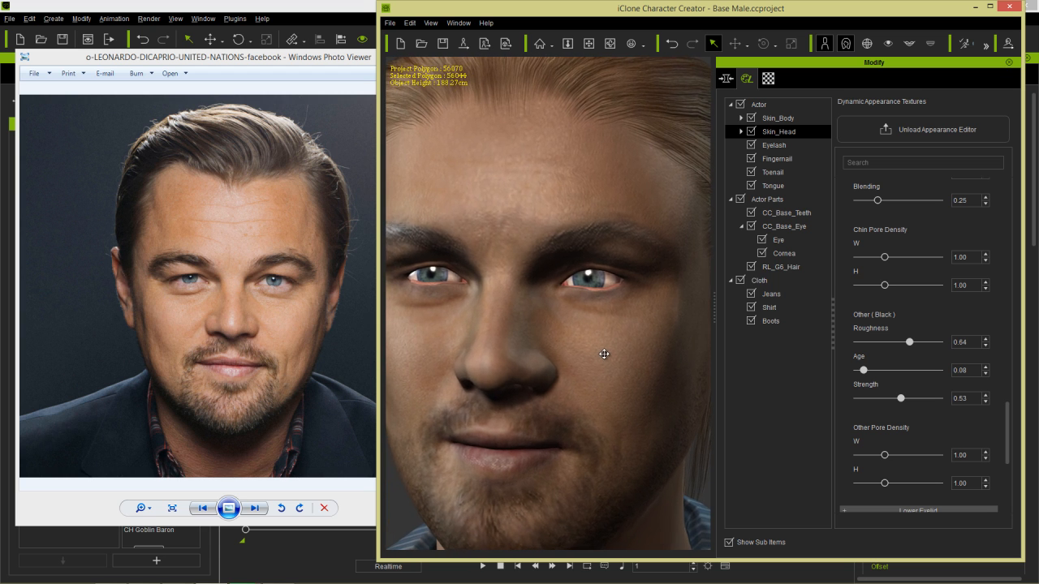
{"action": "scroll", "coordinate": [601, 362], "scroll_direction": "down", "scroll_amount": 4}
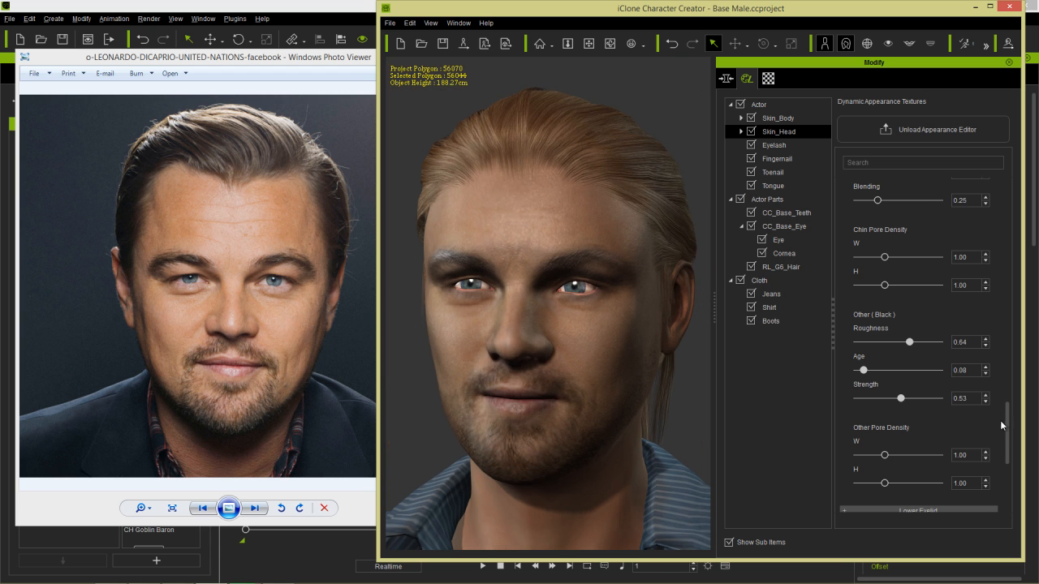
Step: Collapse the Head Surface Normals settings and set the head texture output size to 2048x2048
{"action": "left_click_drag", "start_coordinate": [1006, 428], "coordinate": [1004, 204]}
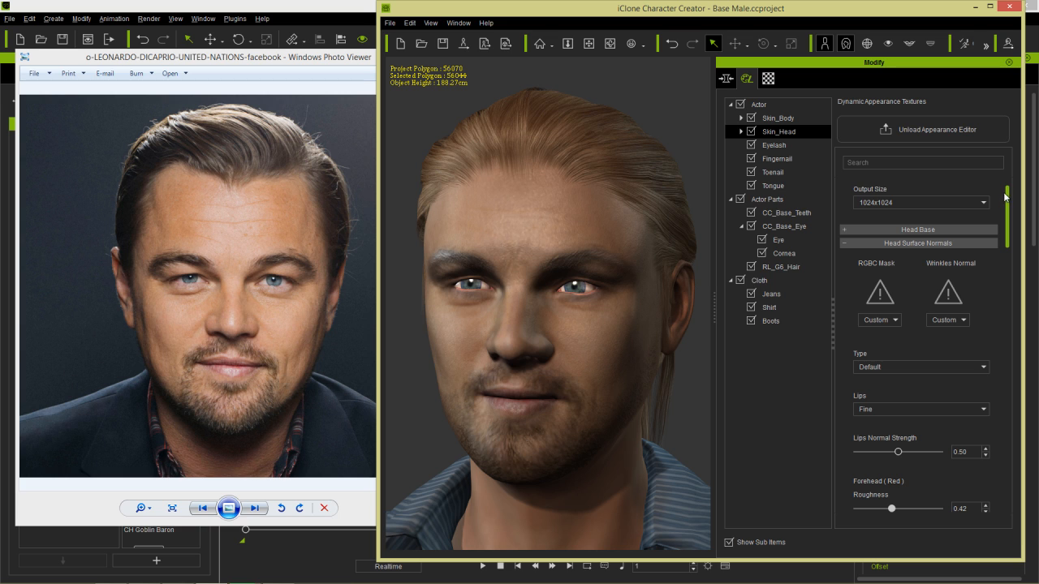
{"action": "left_click", "coordinate": [901, 242]}
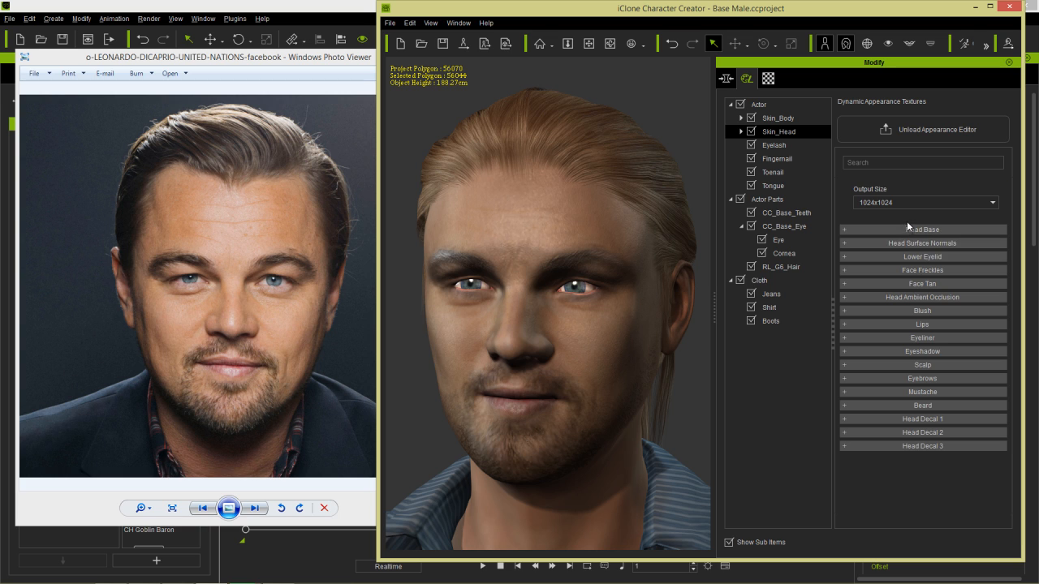
{"action": "left_click", "coordinate": [895, 203]}
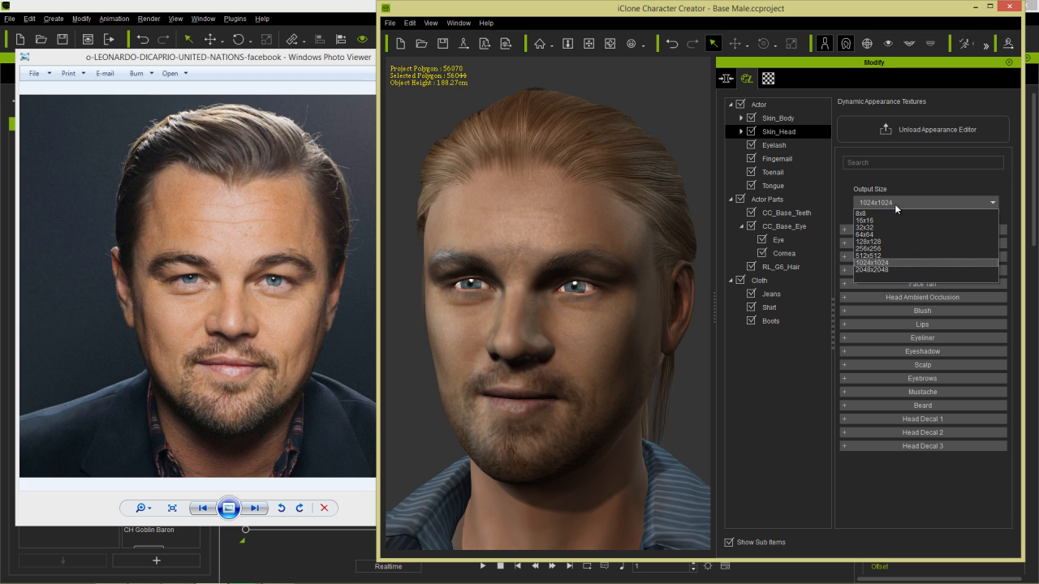
{"action": "left_click", "coordinate": [894, 268]}
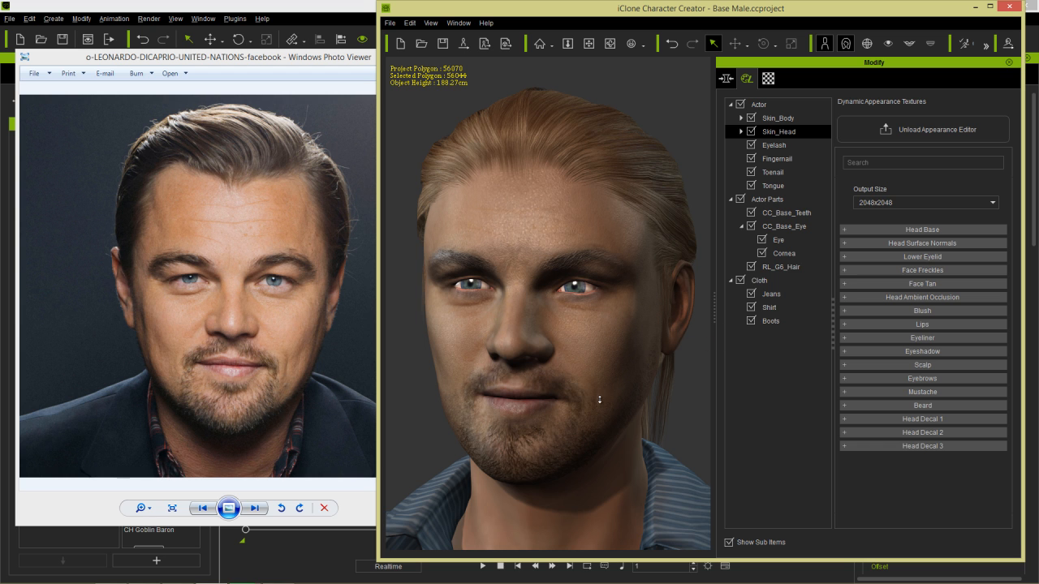
Step: Examine the skin detail of the face from different angles and distances against the reference photo
{"action": "scroll", "coordinate": [600, 397], "scroll_direction": "up", "scroll_amount": 5}
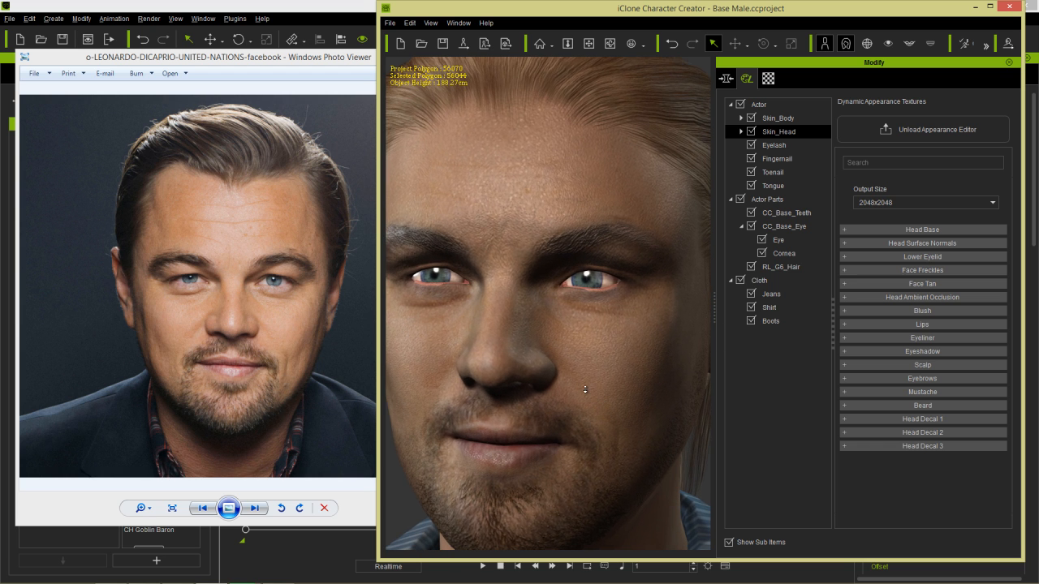
{"action": "scroll", "coordinate": [588, 394], "scroll_direction": "down", "scroll_amount": 2}
{"action": "right_click_drag", "start_coordinate": [513, 400], "coordinate": [572, 400]}
{"action": "middle_click_drag", "start_coordinate": [649, 393], "coordinate": [614, 394]}
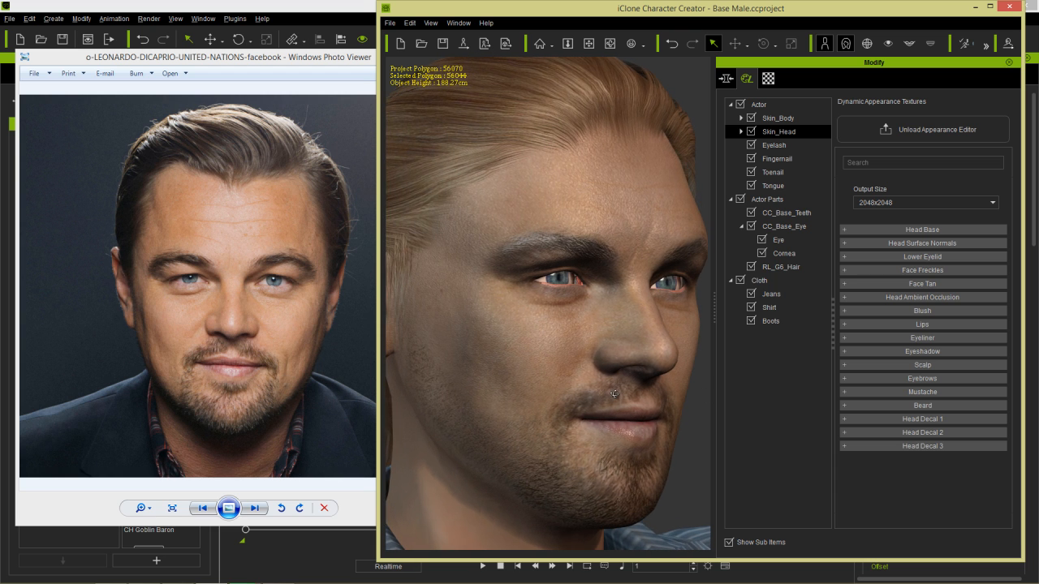
{"action": "middle_click_drag", "start_coordinate": [564, 342], "coordinate": [563, 373]}
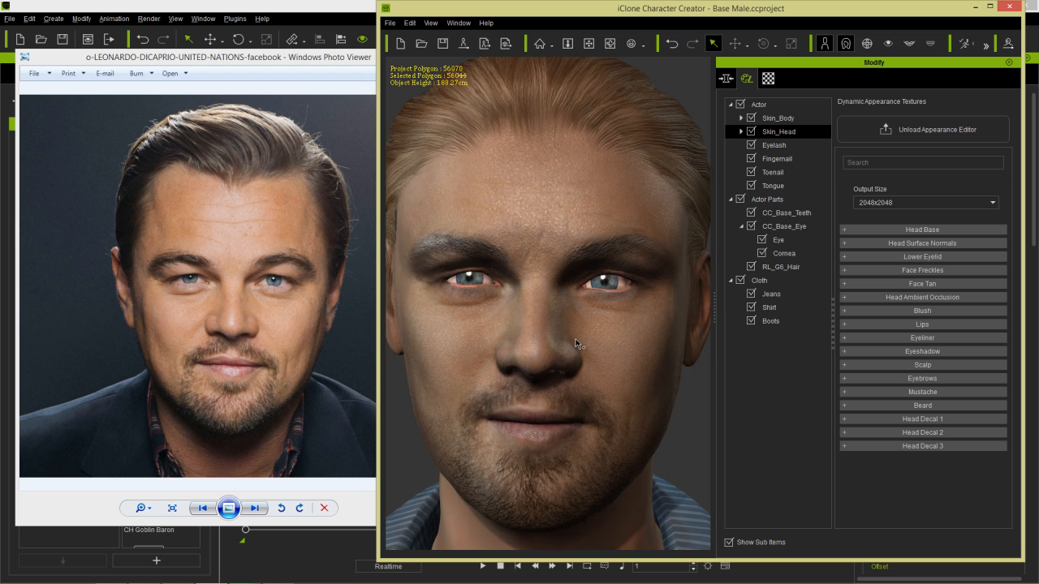
{"action": "scroll", "coordinate": [576, 345], "scroll_direction": "down", "scroll_amount": 5}
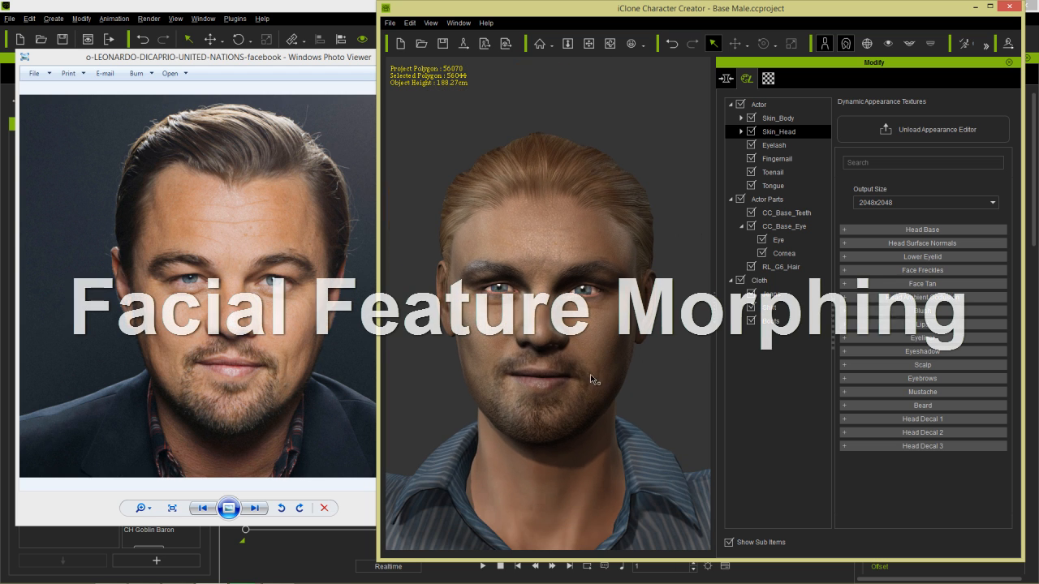
{"action": "scroll", "coordinate": [598, 378], "scroll_direction": "up", "scroll_amount": 2}
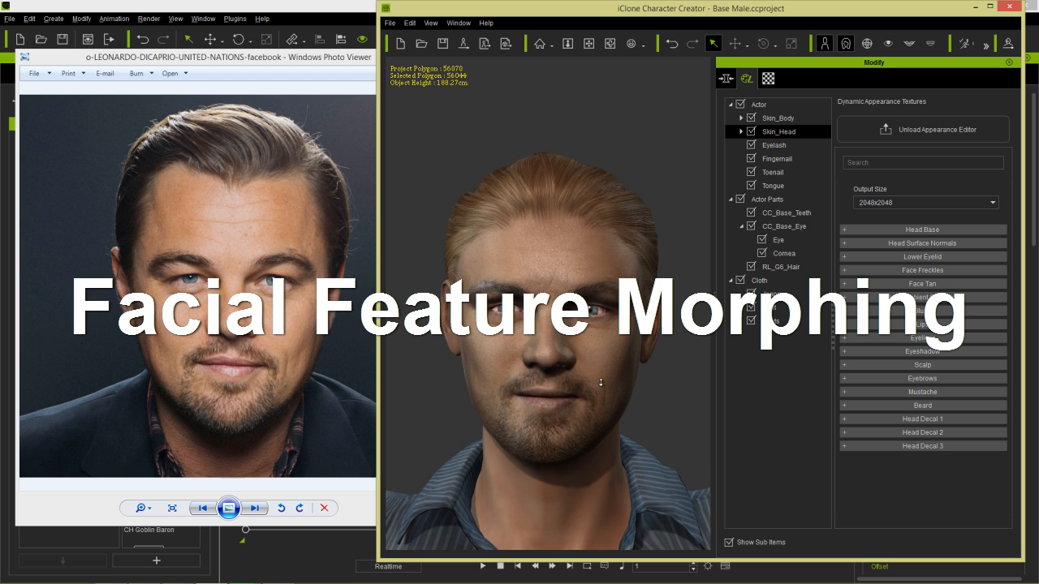
{"action": "scroll", "coordinate": [601, 382], "scroll_direction": "up", "scroll_amount": 4}
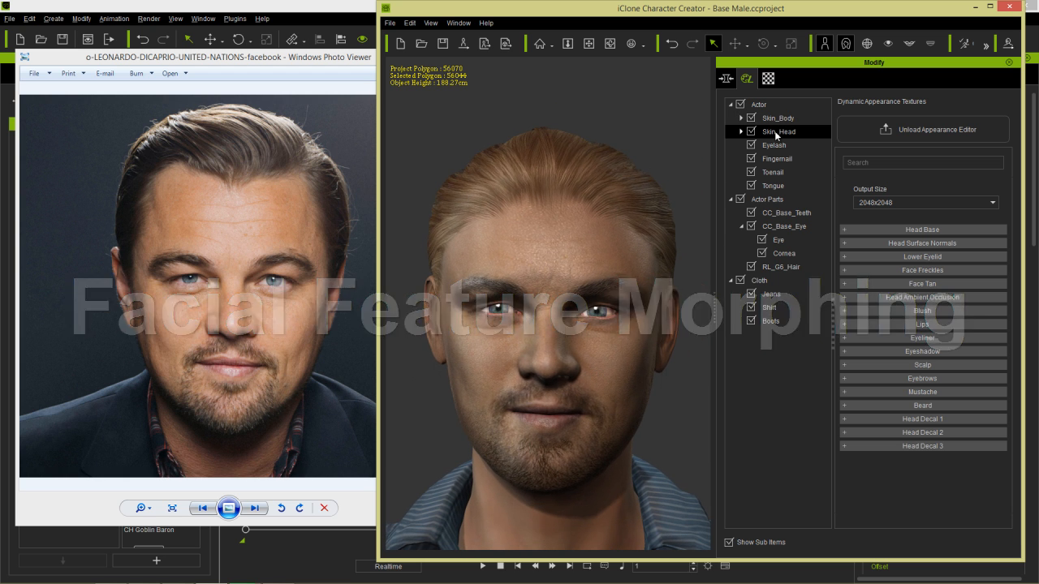
Step: Open the Skull morph settings of the head and clear the eyelash search filter
{"action": "left_click", "coordinate": [730, 83]}
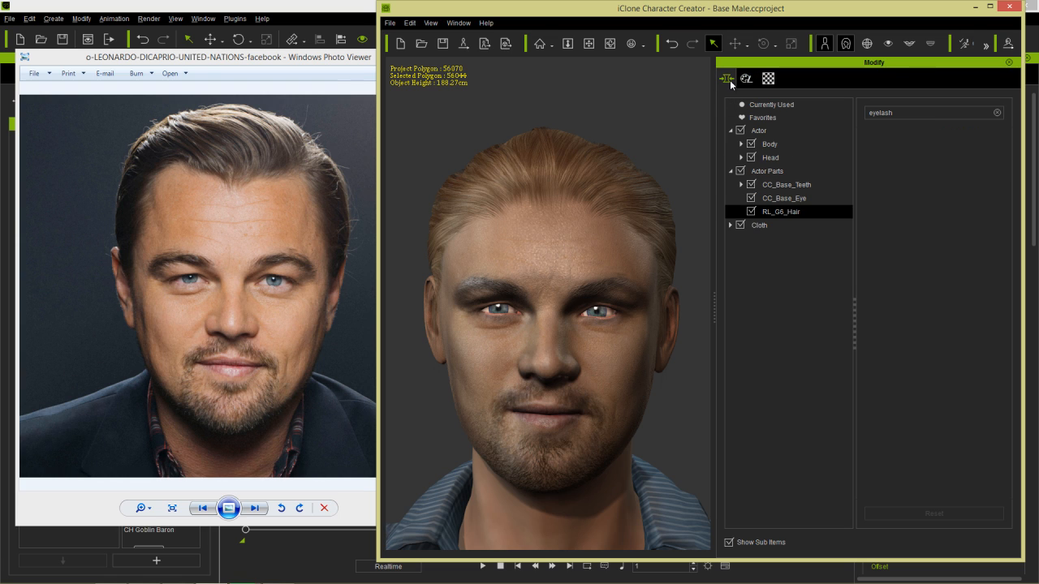
{"action": "left_click", "coordinate": [771, 158]}
{"action": "left_click", "coordinate": [741, 158]}
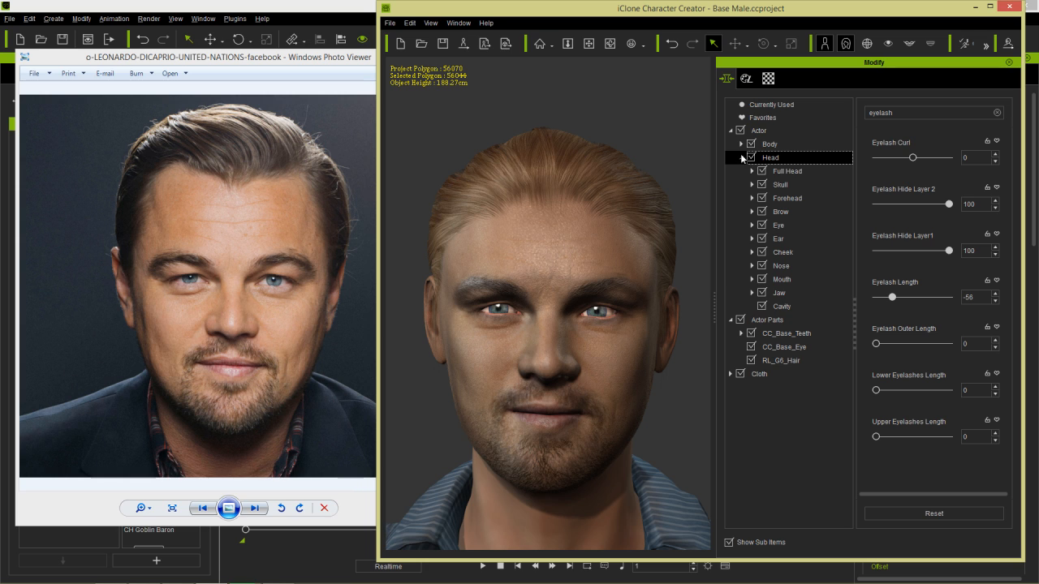
{"action": "left_click", "coordinate": [785, 185]}
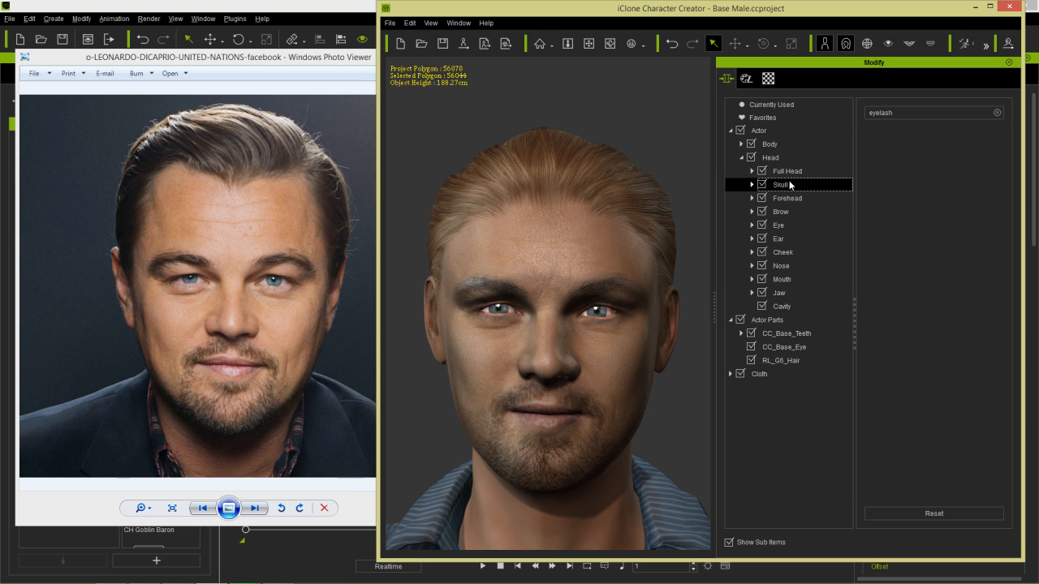
{"action": "double_click", "coordinate": [902, 115]}
{"action": "key", "text": "BackSpace"}
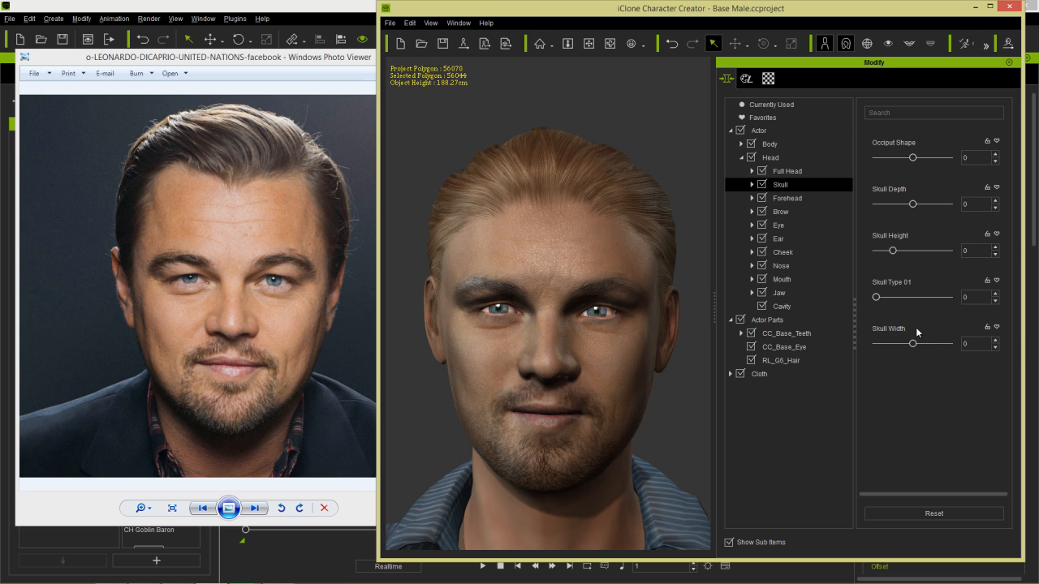
Step: Set the forehead's Temples Size to 95 and try out the Skull Width and Forehead Define morphs
{"action": "left_click_drag", "start_coordinate": [915, 347], "coordinate": [914, 349]}
{"action": "left_click", "coordinate": [789, 198]}
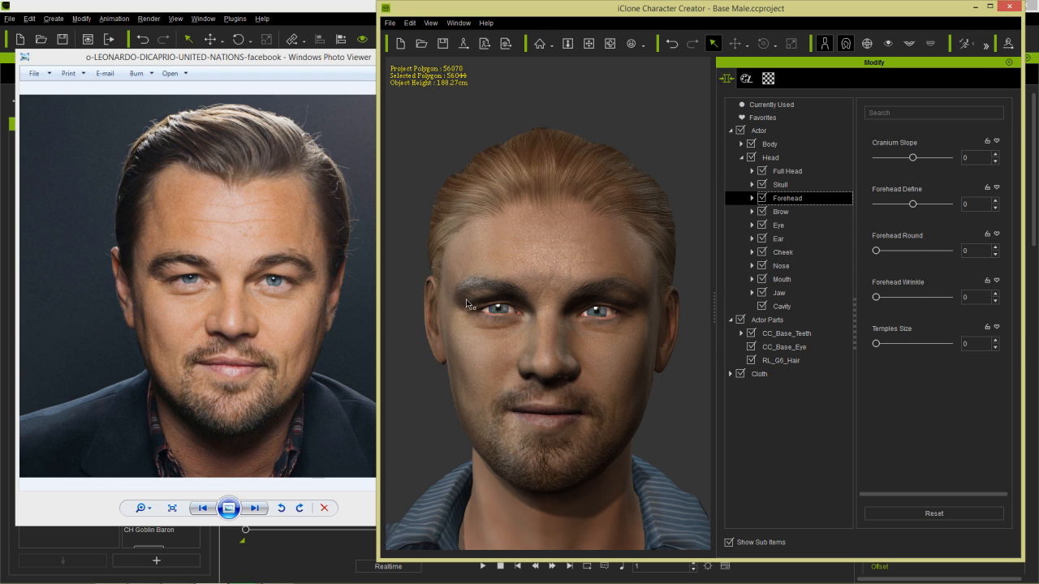
{"action": "left_click_drag", "start_coordinate": [878, 344], "coordinate": [945, 341]}
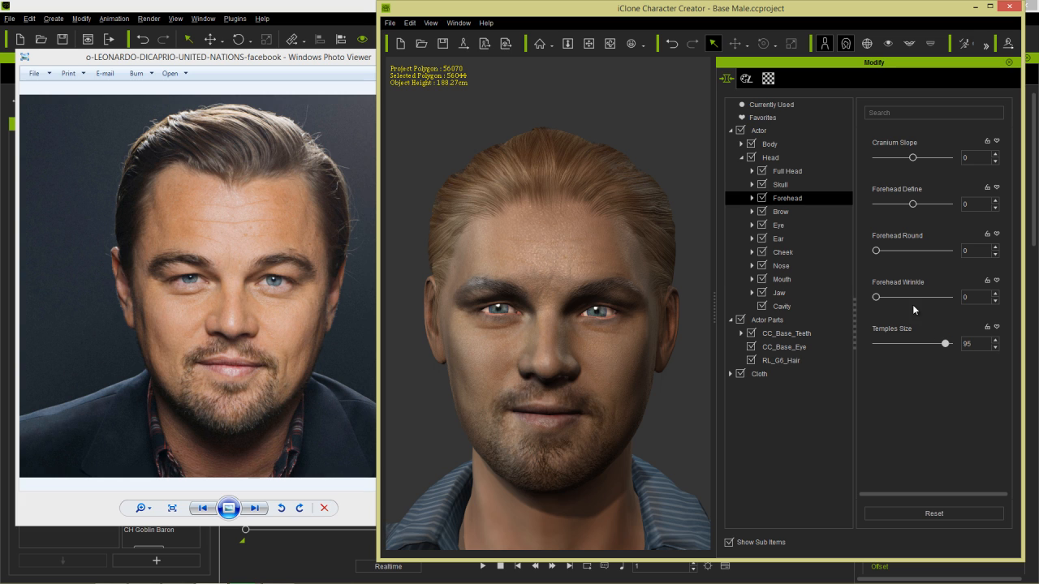
{"action": "left_click_drag", "start_coordinate": [914, 204], "coordinate": [884, 219]}
Step: Set the cheeks' Cheek Dimple Crease to 84 and Cheek Dimple Crease A to 83, checking the face at an angle
{"action": "left_click", "coordinate": [806, 253]}
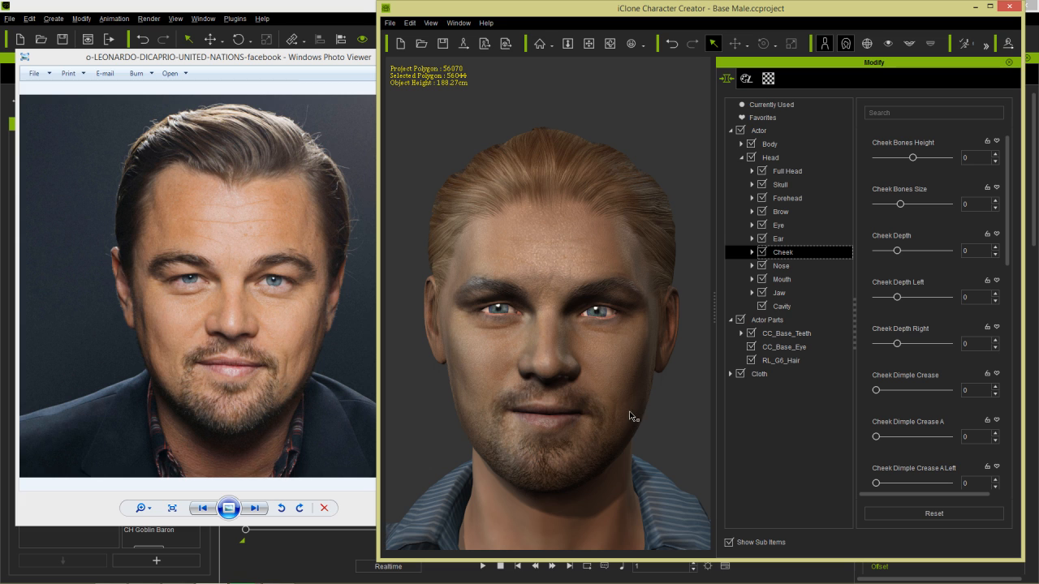
{"action": "right_click_drag", "start_coordinate": [632, 440], "coordinate": [609, 436]}
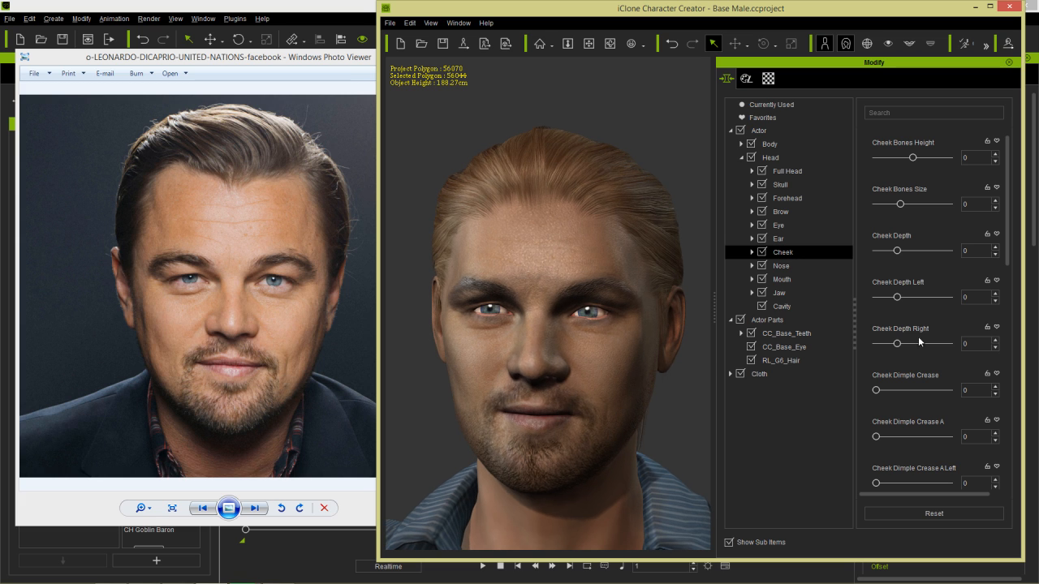
{"action": "scroll", "coordinate": [939, 275], "scroll_direction": "down", "scroll_amount": 5}
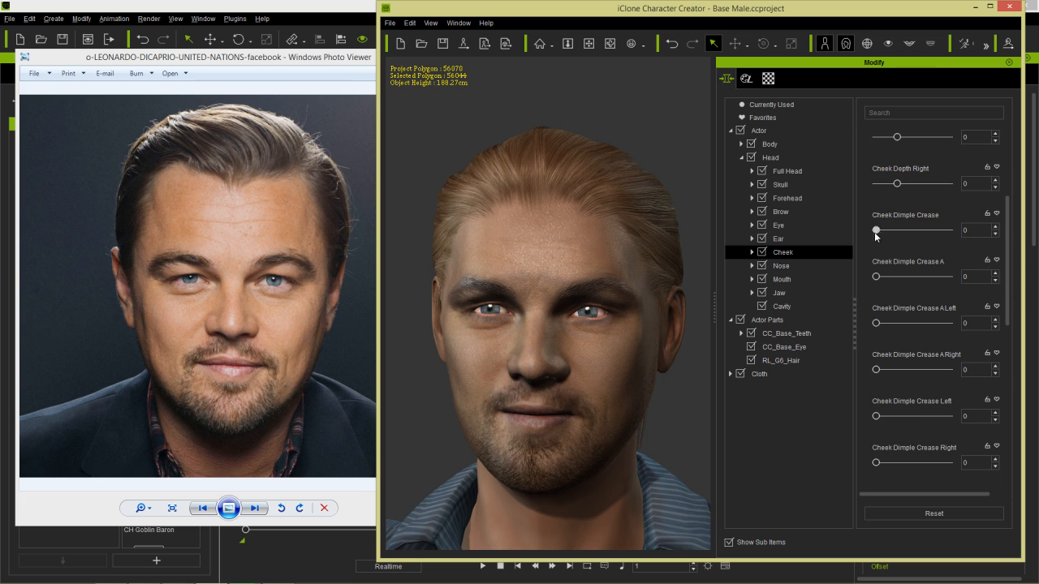
{"action": "left_click_drag", "start_coordinate": [876, 235], "coordinate": [907, 238]}
{"action": "left_click_drag", "start_coordinate": [876, 277], "coordinate": [937, 277]}
{"action": "right_click_drag", "start_coordinate": [524, 455], "coordinate": [484, 431]}
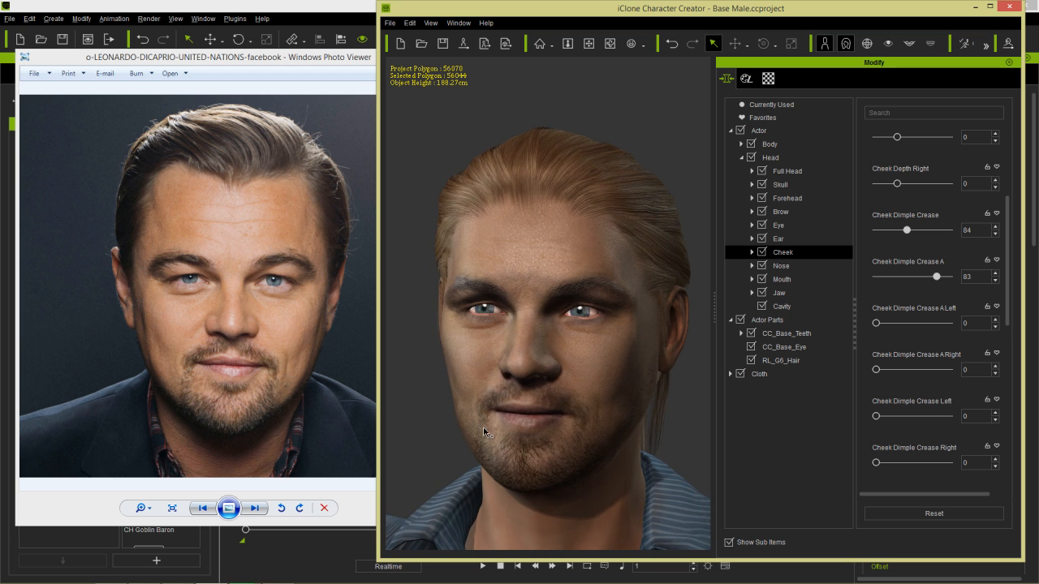
Step: Try the Cheek Sink morph on the face and return it to 0
{"action": "left_click_drag", "start_coordinate": [1007, 238], "coordinate": [1009, 294]}
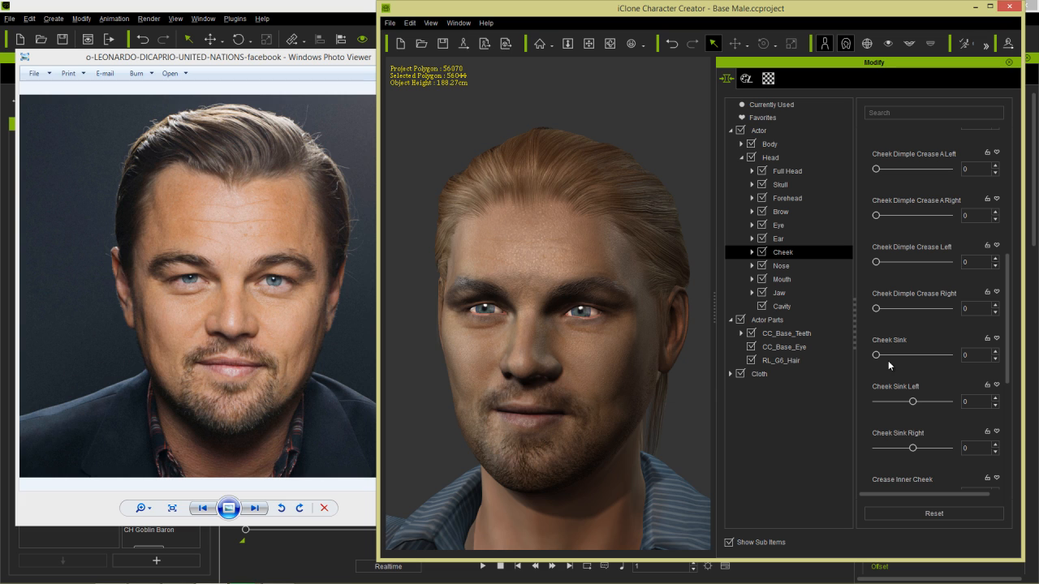
{"action": "left_click_drag", "start_coordinate": [876, 355], "coordinate": [913, 356]}
{"action": "right_click_drag", "start_coordinate": [567, 399], "coordinate": [587, 402]}
{"action": "left_click_drag", "start_coordinate": [913, 356], "coordinate": [866, 368]}
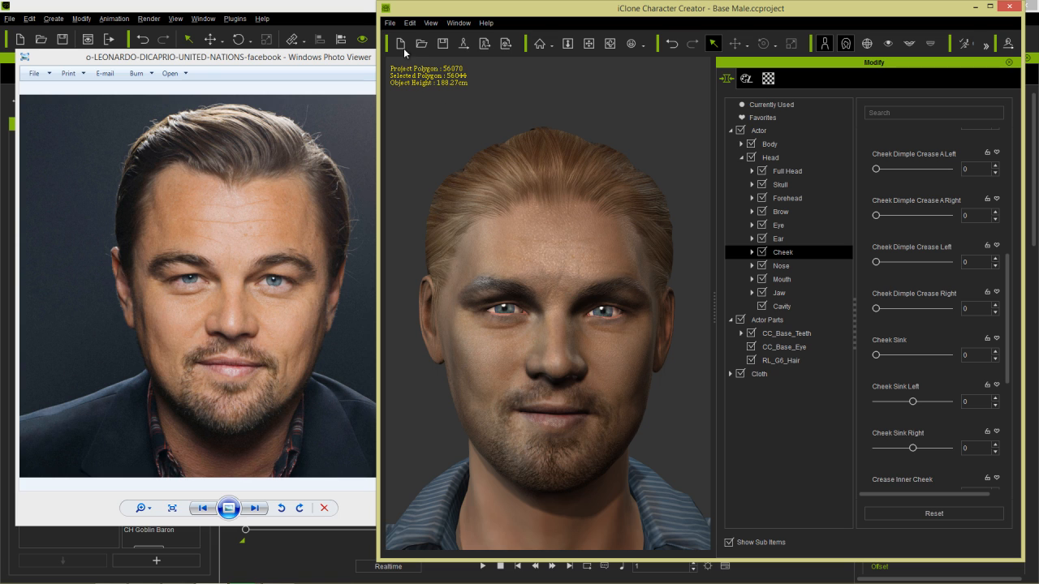
{"action": "left_click", "coordinate": [390, 22]}
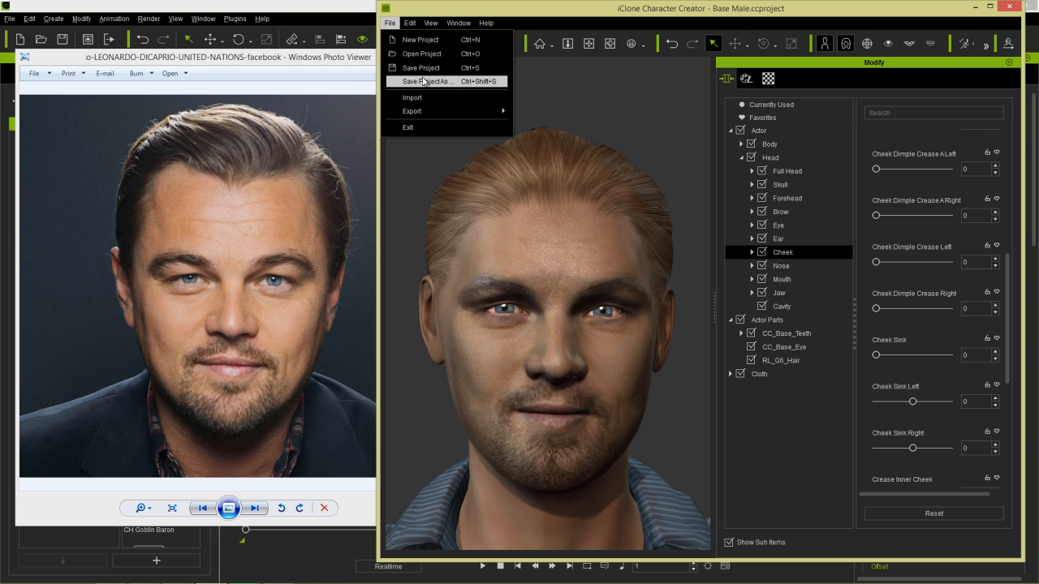
{"action": "left_click", "coordinate": [438, 8]}
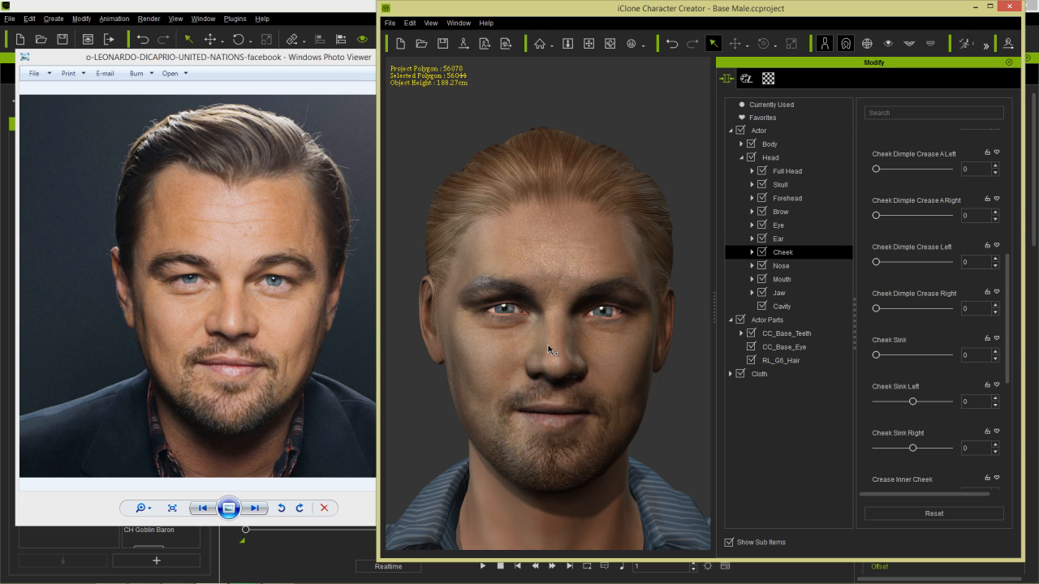
{"action": "key", "text": "Up"}
{"action": "key", "text": "Up"}
{"action": "key", "text": "Up"}
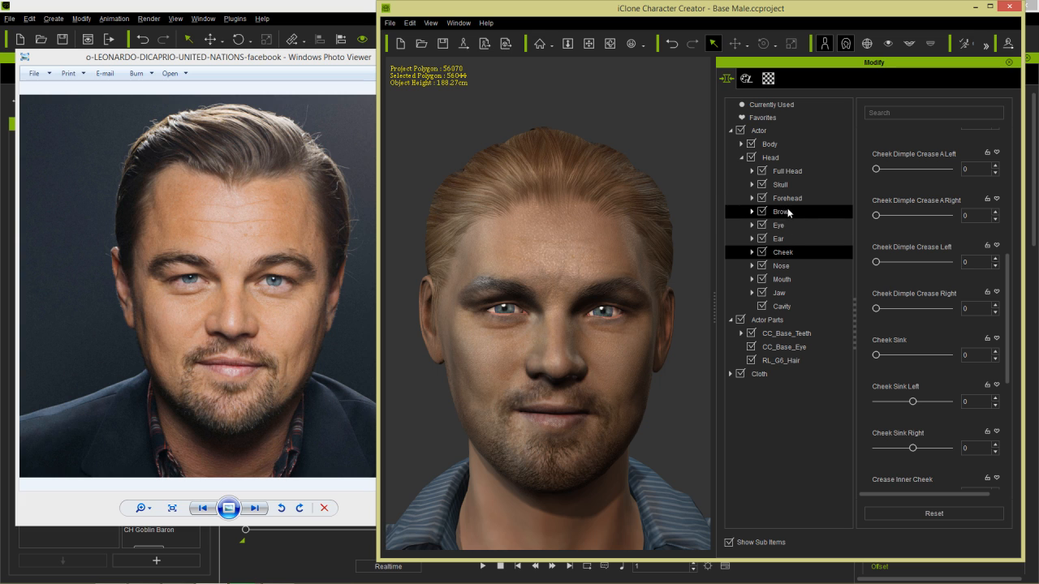
Step: Set the brow's Brow Depth to -37 and compare the brow area with the reference photo
{"action": "right_click_drag", "start_coordinate": [681, 321], "coordinate": [509, 337]}
{"action": "scroll", "coordinate": [557, 353], "scroll_direction": "up", "scroll_amount": 5}
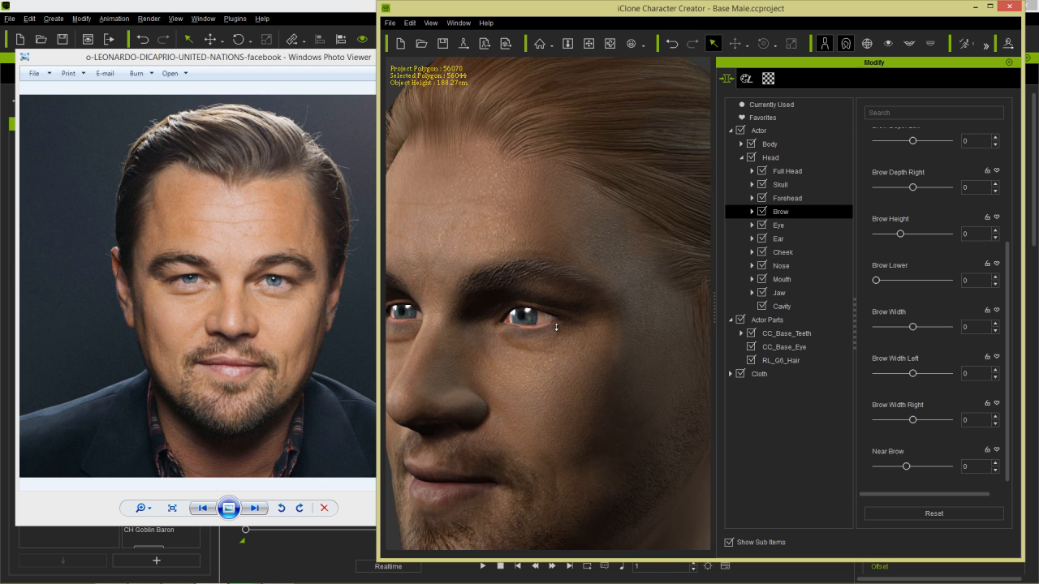
{"action": "right_click_drag", "start_coordinate": [564, 336], "coordinate": [398, 336]}
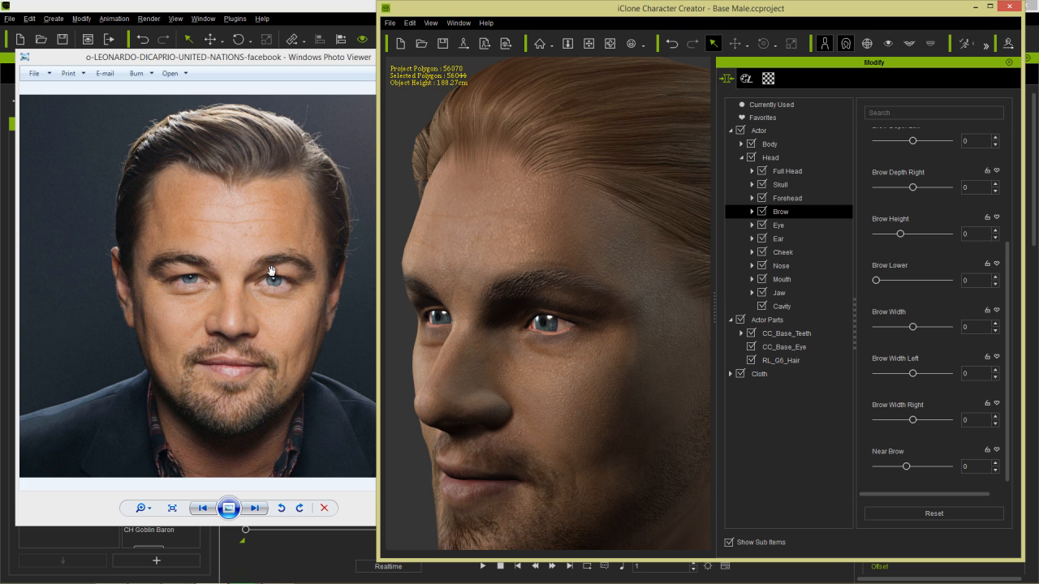
{"action": "scroll", "coordinate": [1014, 257], "scroll_direction": "up", "scroll_amount": 3}
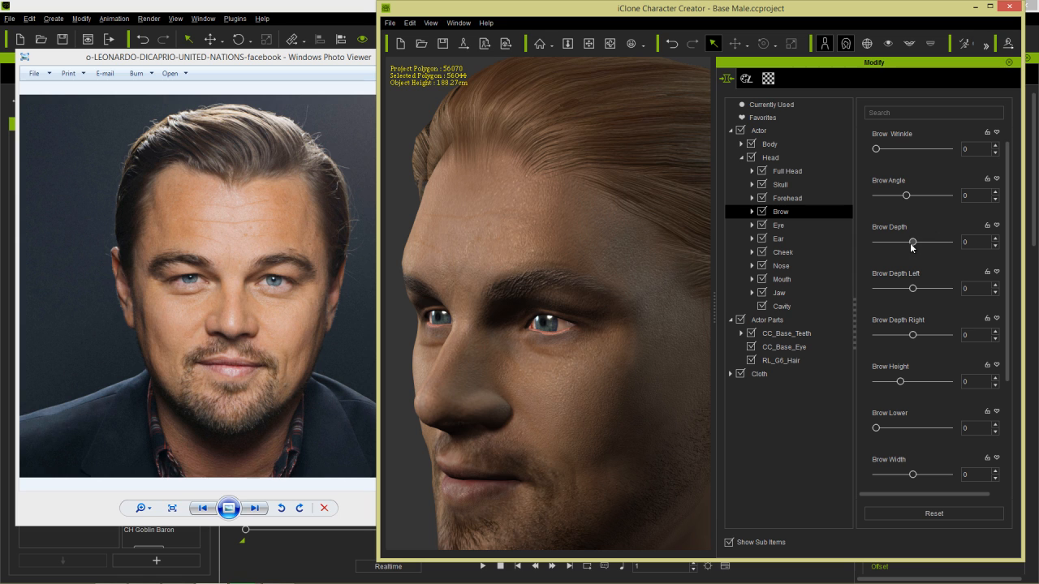
{"action": "mouse_move", "coordinate": [913, 241]}
{"action": "left_mouse_down"}
{"action": "mouse_move", "coordinate": [866, 243]}
{"action": "mouse_move", "coordinate": [948, 242]}
{"action": "mouse_move", "coordinate": [871, 254]}
{"action": "mouse_move", "coordinate": [898, 248]}
{"action": "left_mouse_up"}
{"action": "mouse_move", "coordinate": [608, 373]}
{"action": "right_mouse_down"}
{"action": "mouse_move", "coordinate": [514, 374]}
{"action": "mouse_move", "coordinate": [649, 377]}
{"action": "right_mouse_up"}
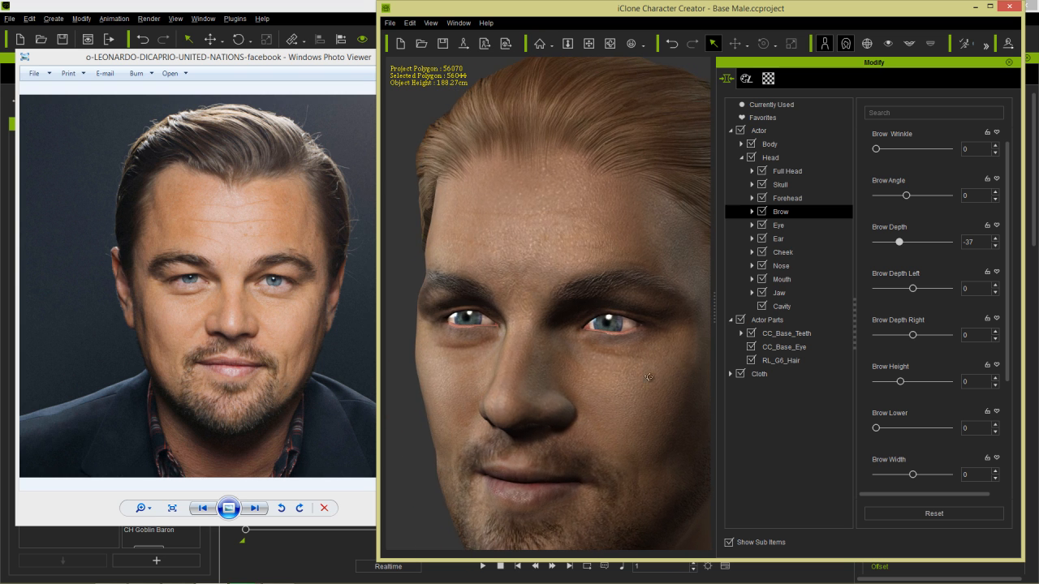
{"action": "mouse_move", "coordinate": [545, 389]}
{"action": "right_mouse_down"}
{"action": "mouse_move", "coordinate": [611, 375]}
{"action": "mouse_move", "coordinate": [626, 341]}
{"action": "mouse_move", "coordinate": [616, 327]}
{"action": "mouse_move", "coordinate": [605, 333]}
{"action": "right_mouse_up"}
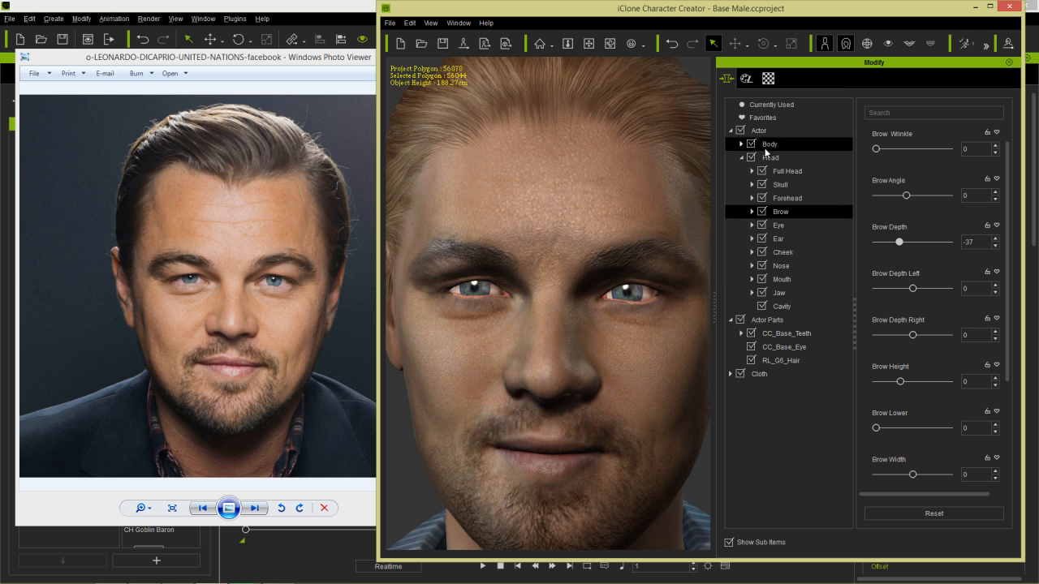
Step: Set the Highlight Type of the head skin's Eyeshadow to Soft and collapse the Eyeshadow settings
{"action": "left_click", "coordinate": [747, 79]}
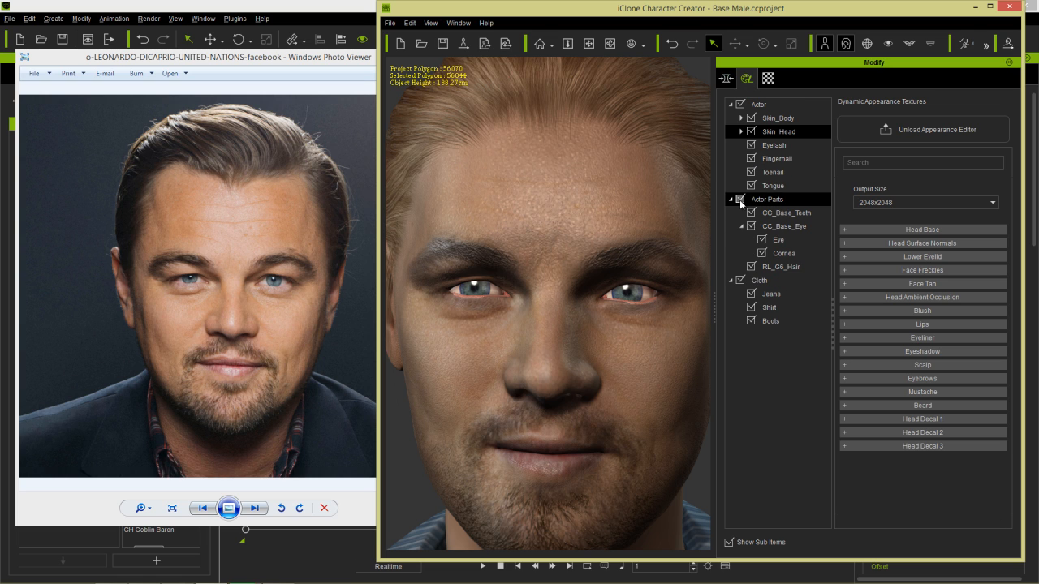
{"action": "left_click", "coordinate": [784, 226]}
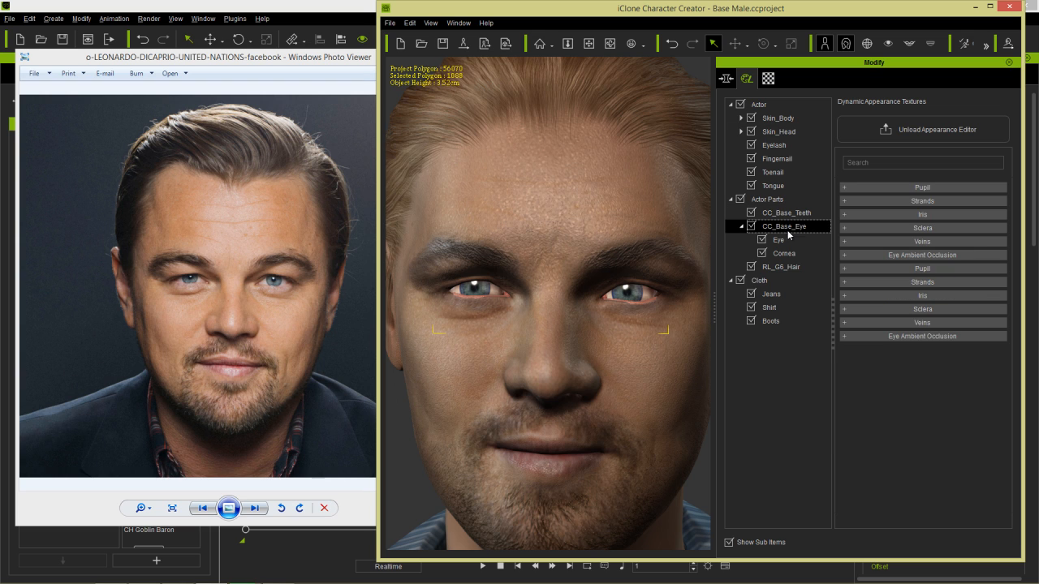
{"action": "left_click", "coordinate": [781, 132]}
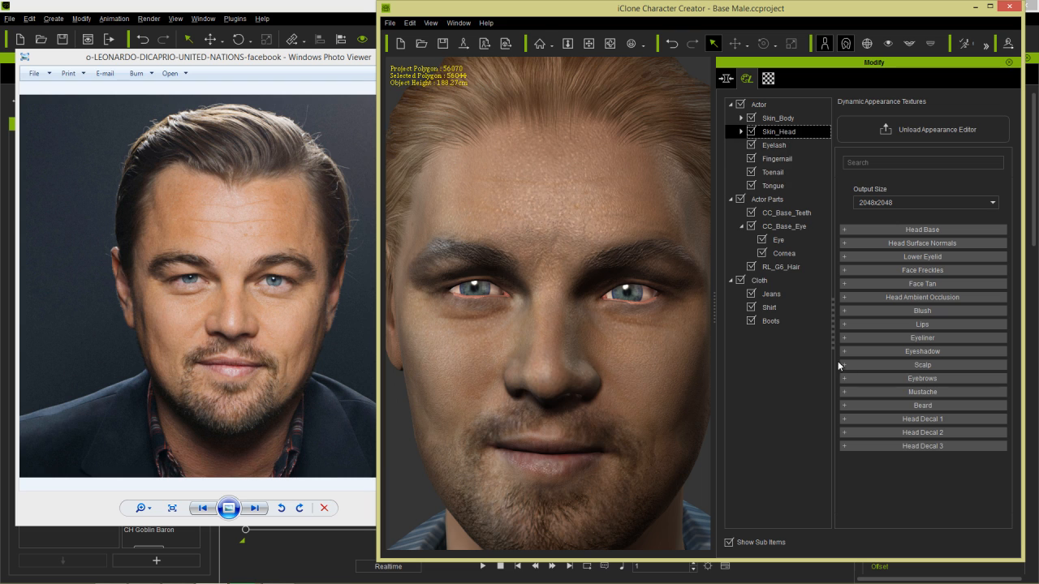
{"action": "left_click", "coordinate": [923, 365]}
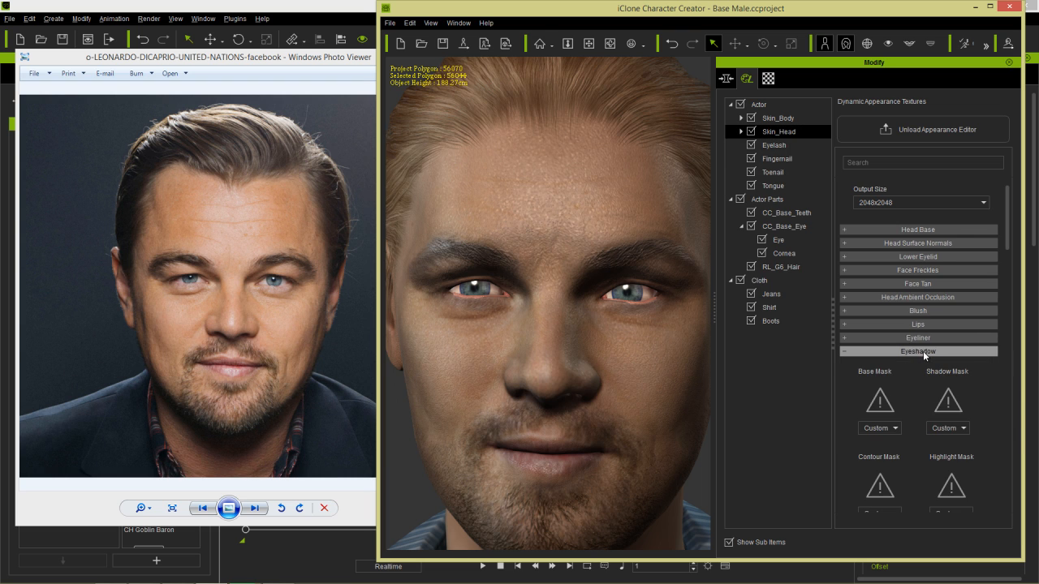
{"action": "scroll", "coordinate": [925, 362], "scroll_direction": "down", "scroll_amount": 5}
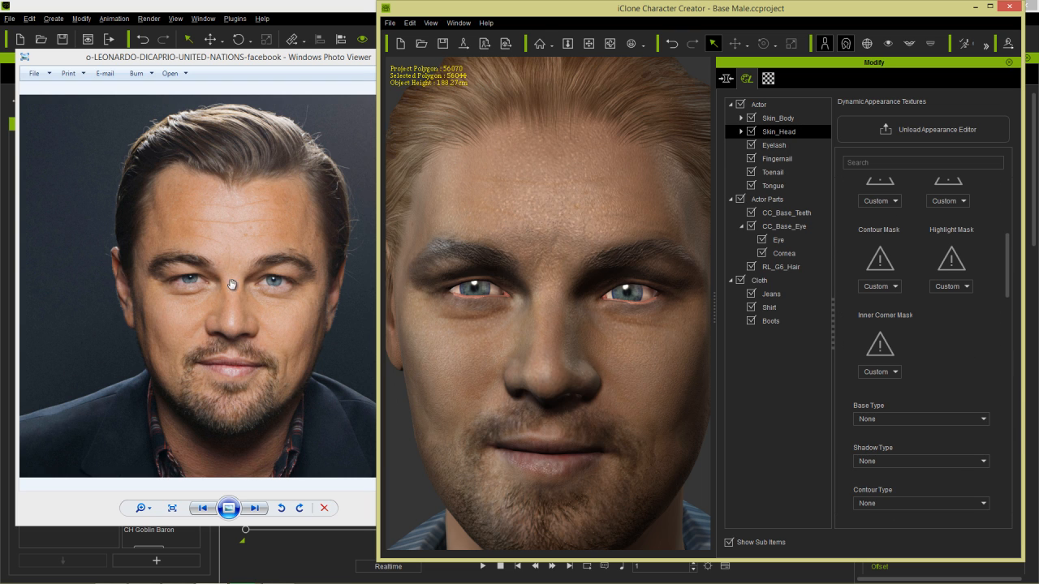
{"action": "scroll", "coordinate": [978, 318], "scroll_direction": "down", "scroll_amount": 3}
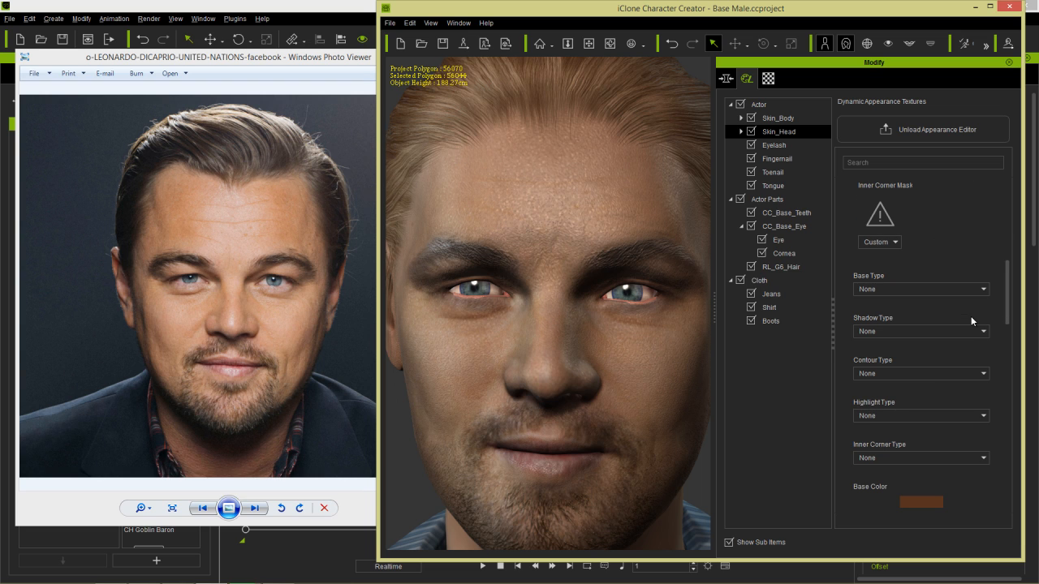
{"action": "left_click", "coordinate": [898, 416]}
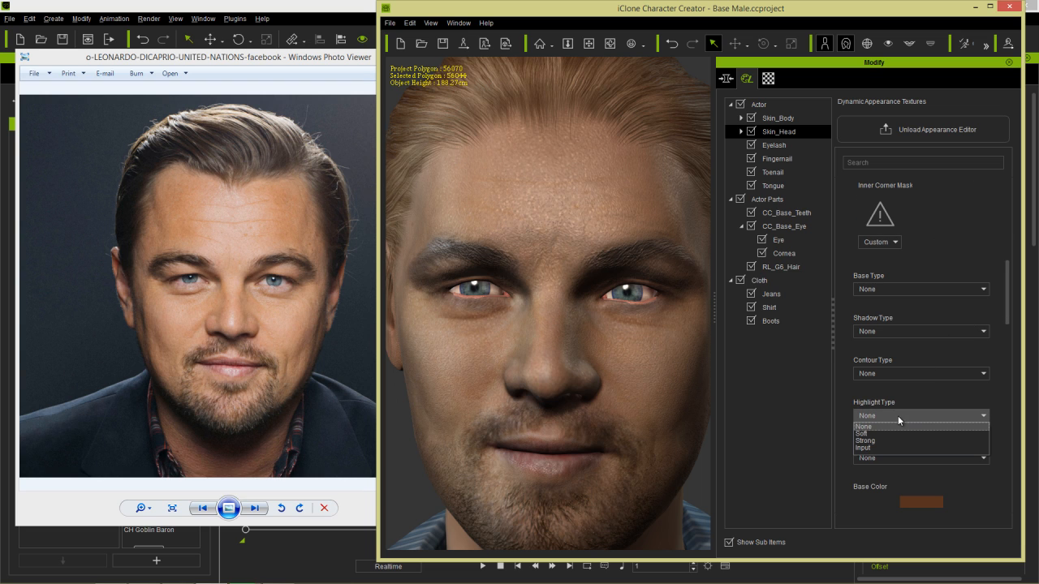
{"action": "left_click", "coordinate": [880, 434]}
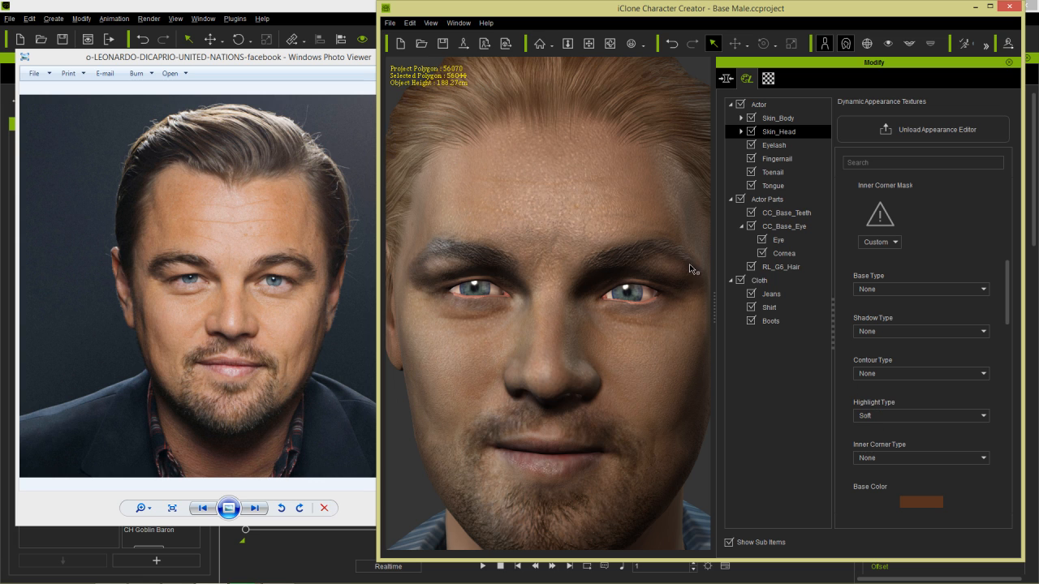
{"action": "scroll", "coordinate": [593, 345], "scroll_direction": "down", "scroll_amount": 2}
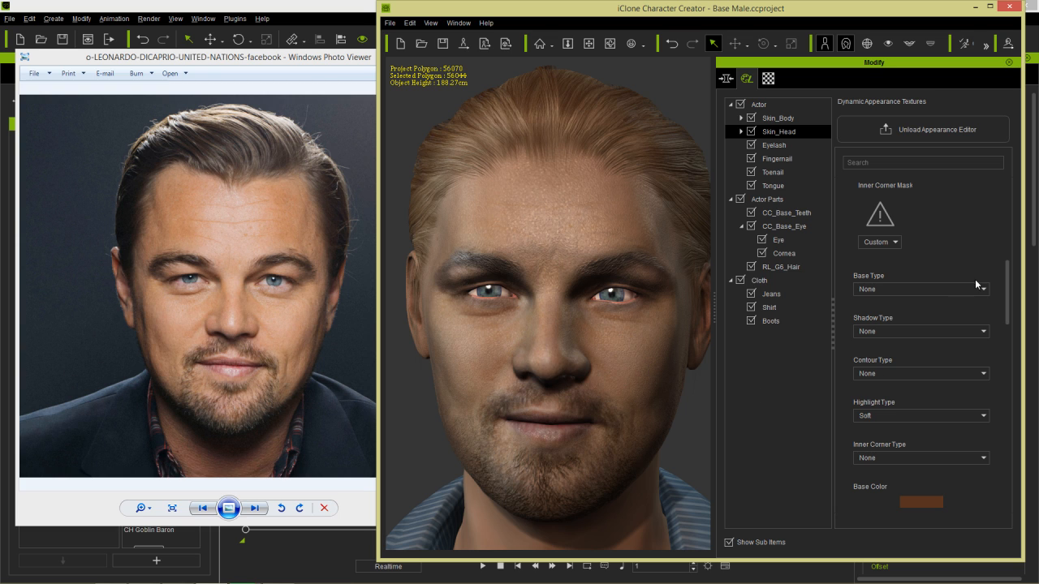
{"action": "scroll", "coordinate": [1013, 299], "scroll_direction": "up", "scroll_amount": 5}
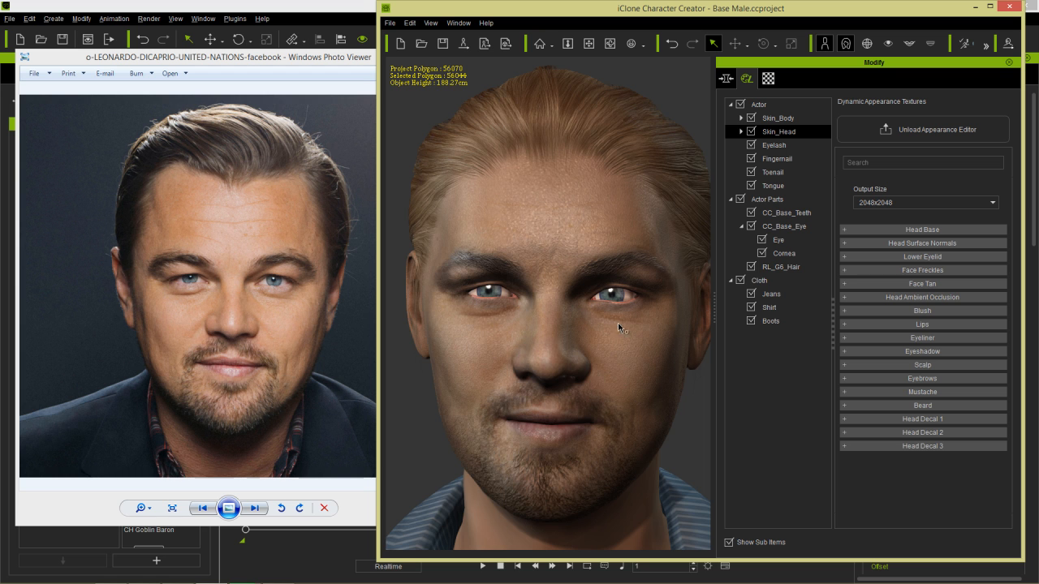
Step: Open the Nose morphs and reshape the nose bridge directly on the model in a side view
{"action": "right_click_drag", "start_coordinate": [622, 328], "coordinate": [436, 373]}
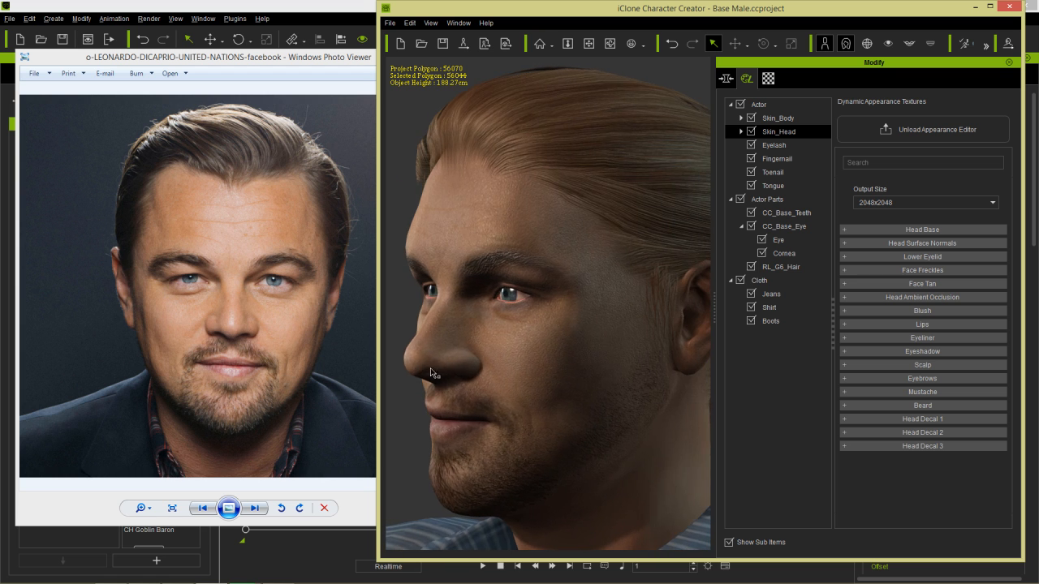
{"action": "left_click", "coordinate": [727, 79]}
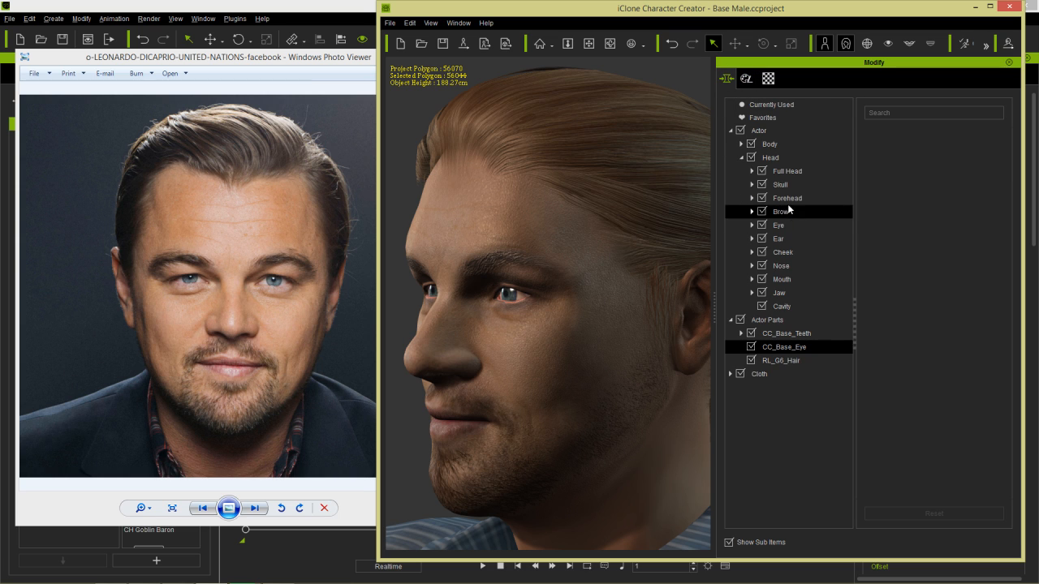
{"action": "left_click", "coordinate": [787, 266]}
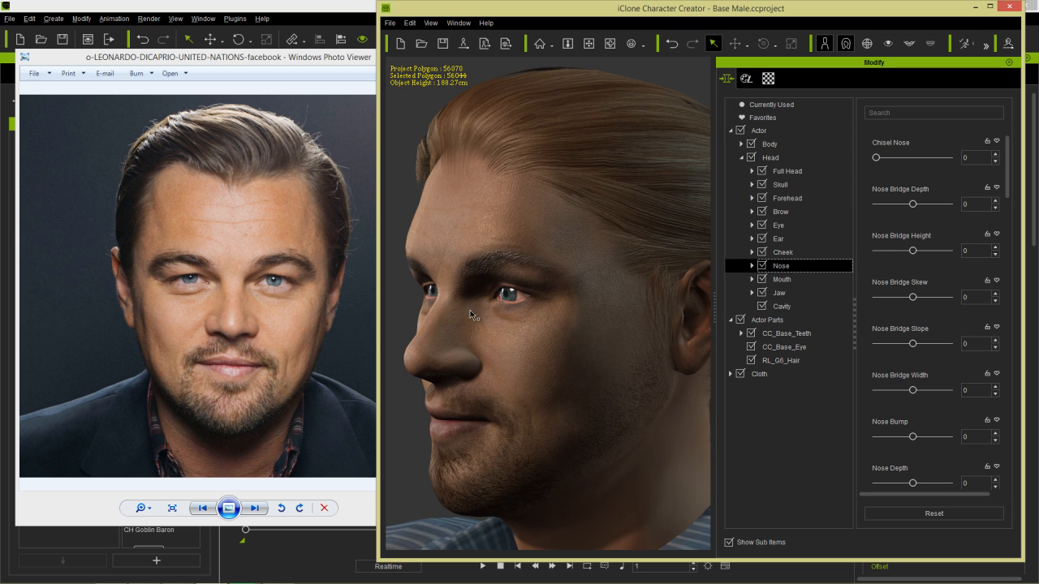
{"action": "double_click", "coordinate": [913, 14]}
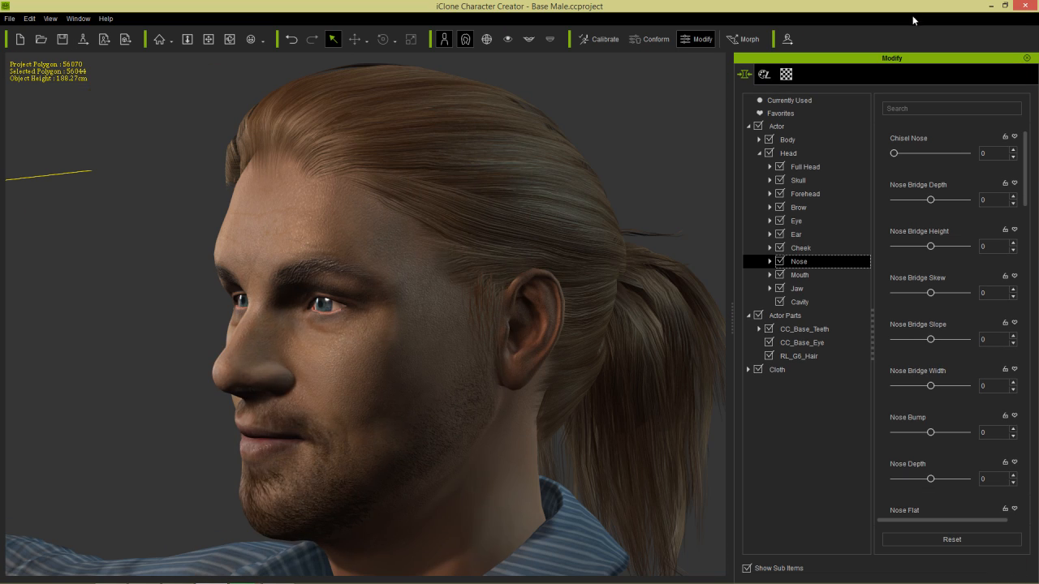
{"action": "double_click", "coordinate": [761, 9]}
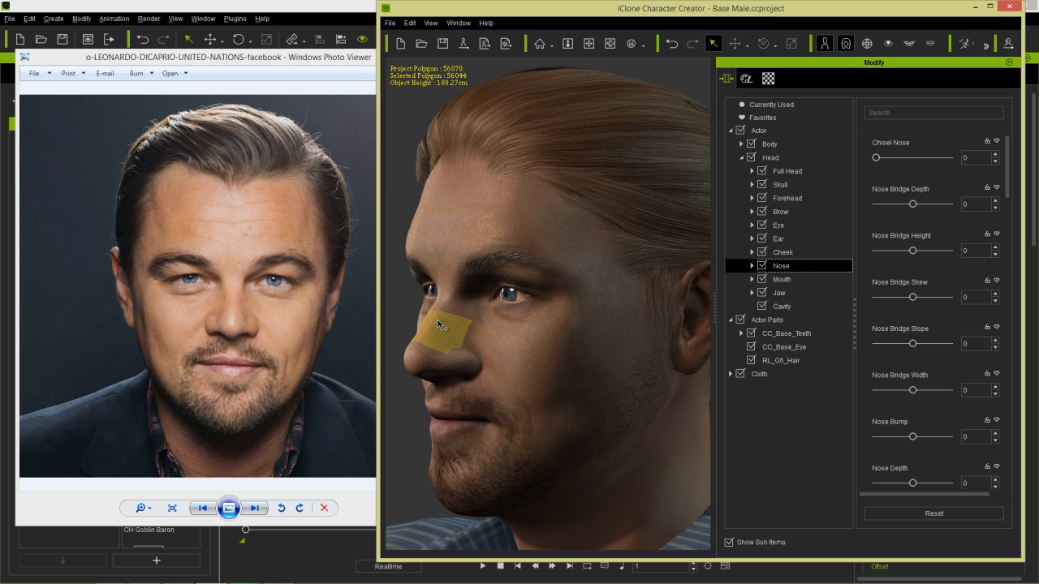
{"action": "left_click_drag", "start_coordinate": [443, 326], "coordinate": [337, 369]}
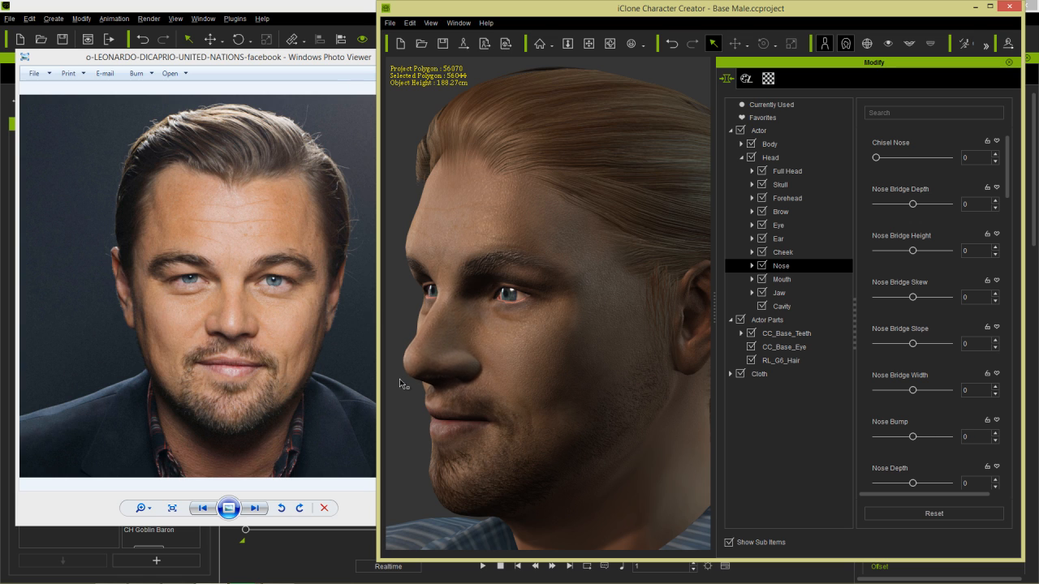
Step: Try reshaping the cheekbones directly on the model, undo the cheekbone edits and check the head from the front
{"action": "left_click", "coordinate": [568, 325]}
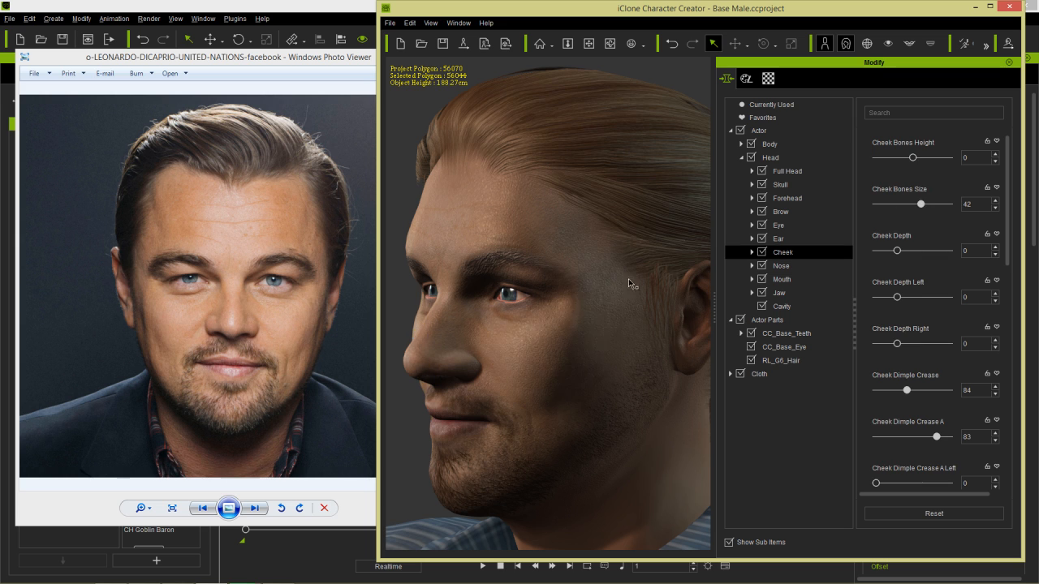
{"action": "key", "text": "ctrl+z"}
{"action": "key", "text": "ctrl+z"}
{"action": "key", "text": "ctrl+z"}
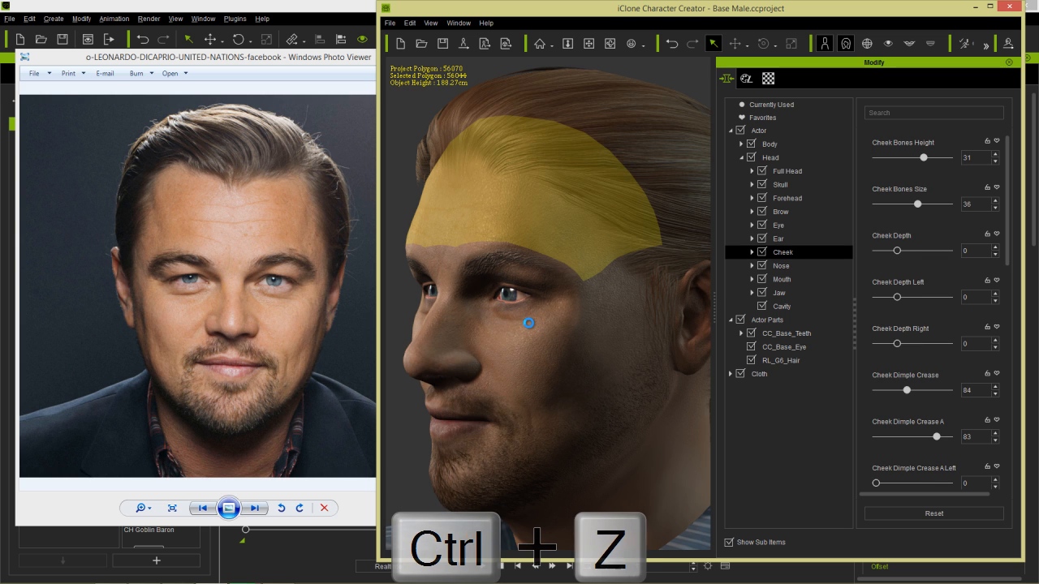
{"action": "key", "text": "ctrl+z"}
{"action": "scroll", "coordinate": [546, 319], "scroll_direction": "down", "scroll_amount": 5}
{"action": "right_click_drag", "start_coordinate": [523, 328], "coordinate": [580, 373]}
{"action": "right_click_drag", "start_coordinate": [512, 376], "coordinate": [582, 379]}
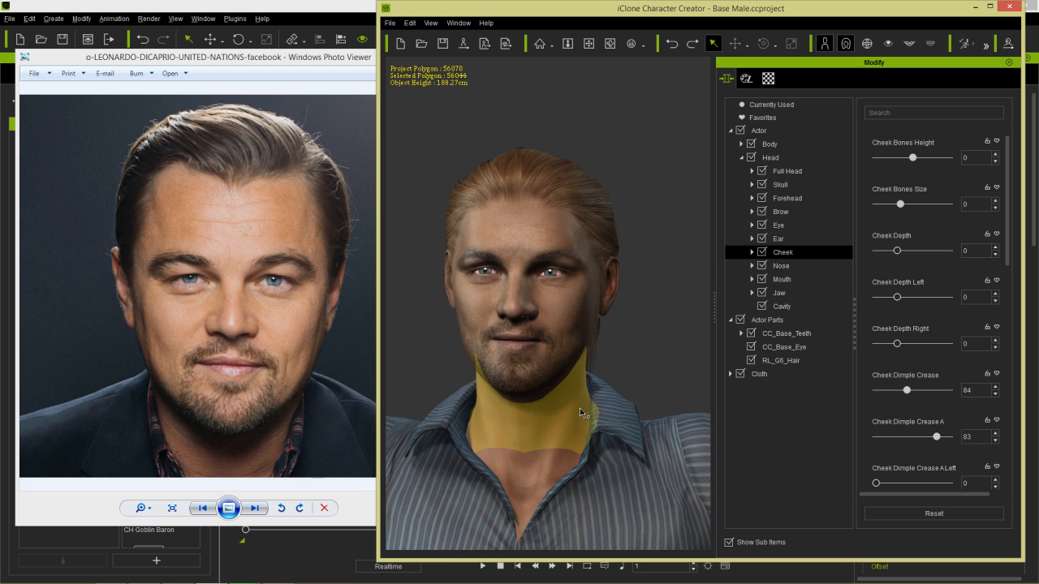
Step: Search the morphs of the whole actor for "head"
{"action": "left_click", "coordinate": [583, 414]}
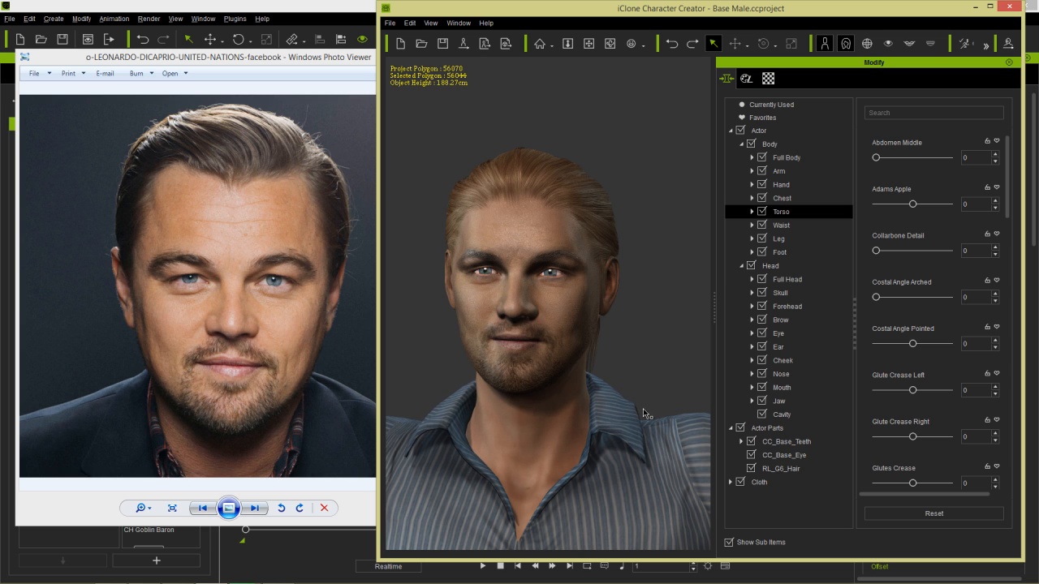
{"action": "right_click_drag", "start_coordinate": [609, 409], "coordinate": [580, 427]}
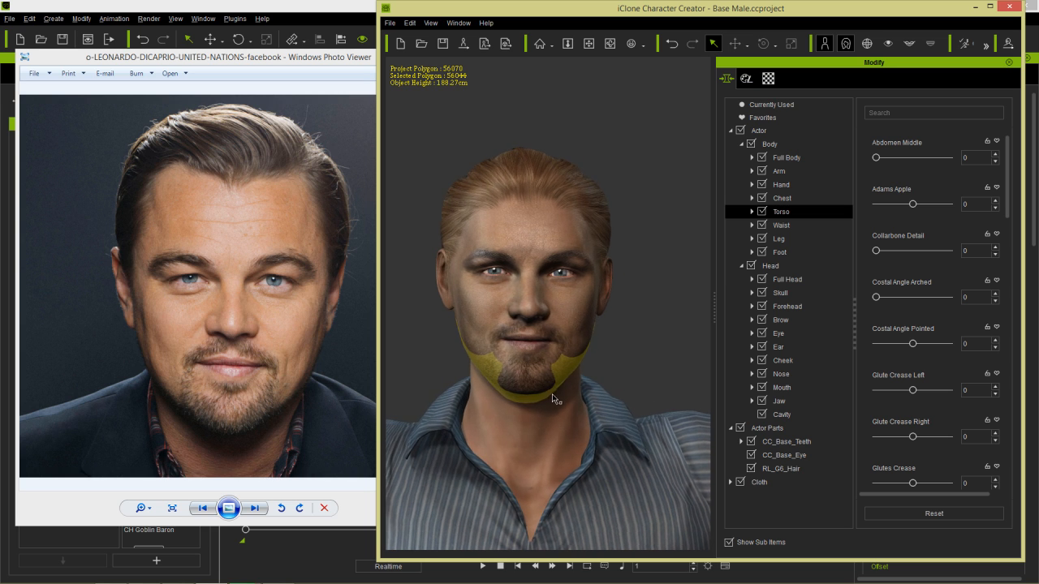
{"action": "right_click_drag", "start_coordinate": [627, 339], "coordinate": [568, 357]}
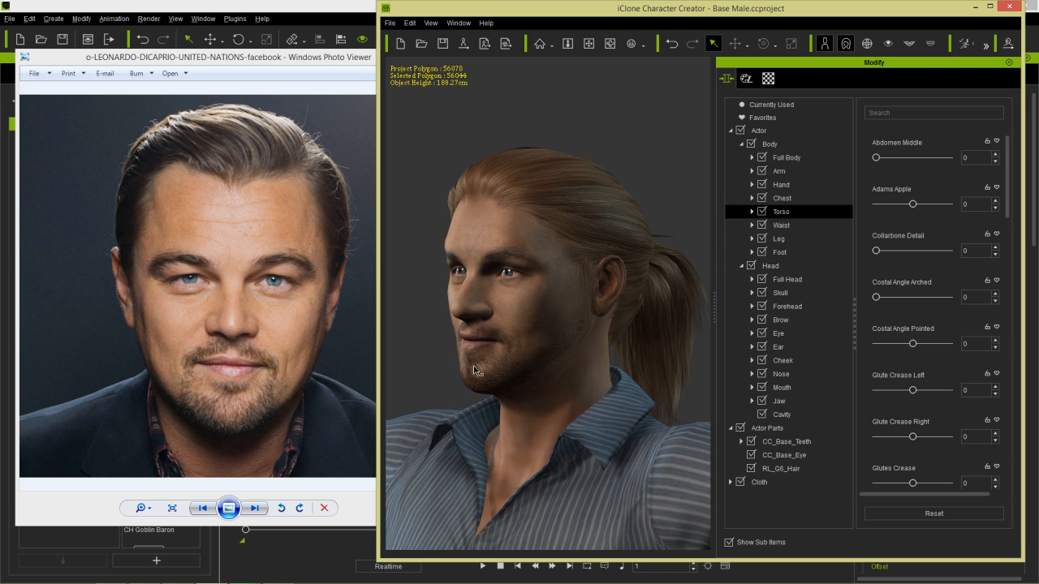
{"action": "left_click", "coordinate": [773, 269]}
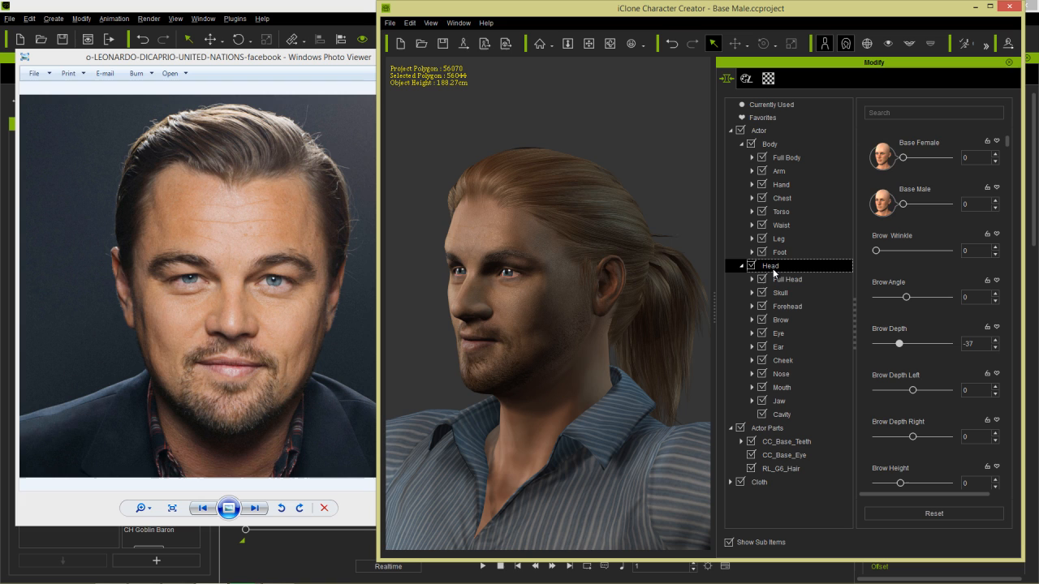
{"action": "left_click", "coordinate": [761, 130]}
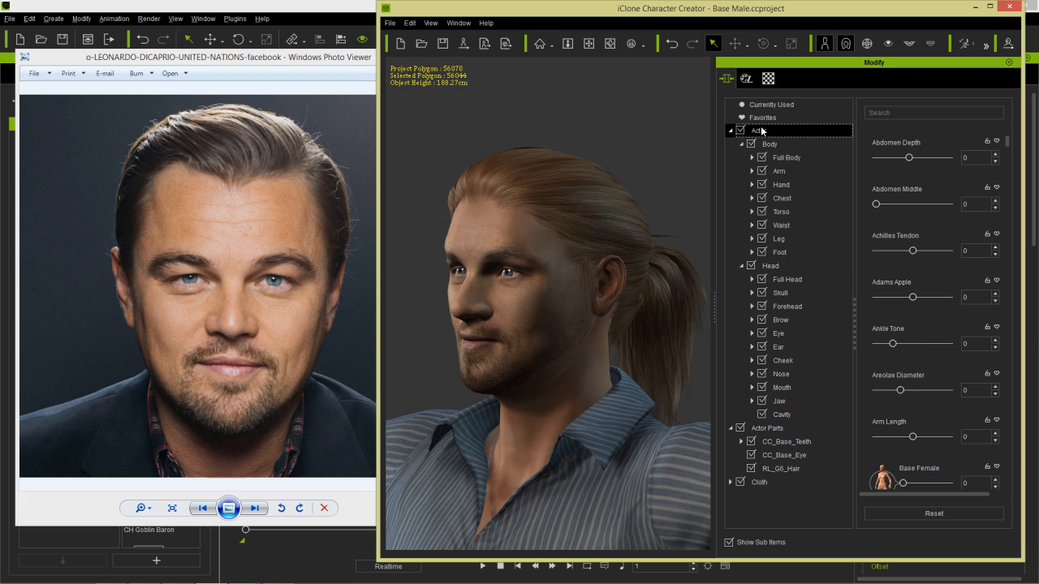
{"action": "left_click", "coordinate": [947, 115]}
{"action": "type", "text": "head"}
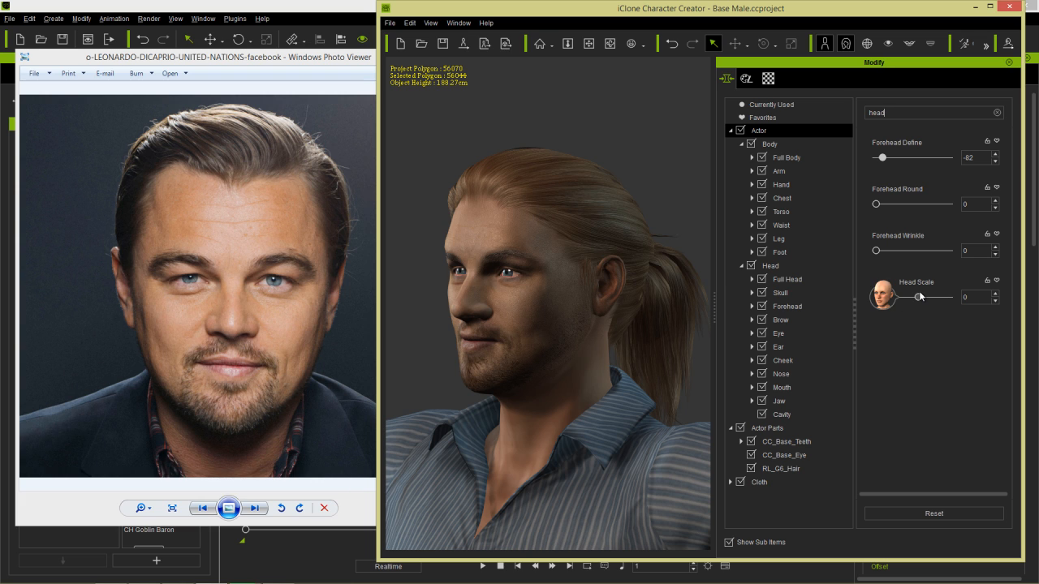
Step: Set the actor's Head Scale to 8 and check the head-to-body proportions from the side and front
{"action": "scroll", "coordinate": [568, 357], "scroll_direction": "down", "scroll_amount": 5}
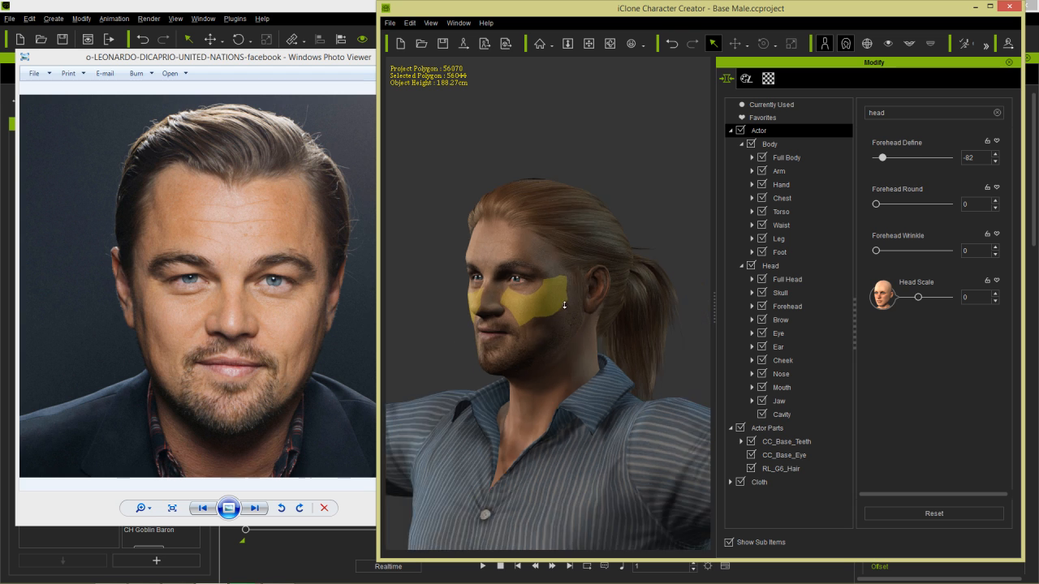
{"action": "right_click_drag", "start_coordinate": [600, 380], "coordinate": [554, 392]}
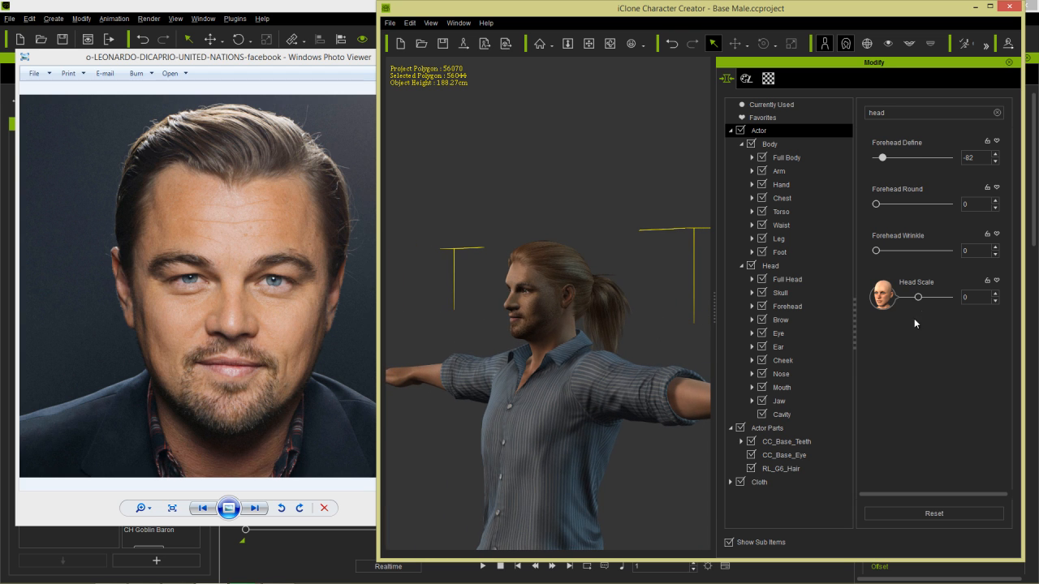
{"action": "mouse_move", "coordinate": [918, 298]}
{"action": "left_mouse_down"}
{"action": "mouse_move", "coordinate": [946, 298]}
{"action": "mouse_move", "coordinate": [920, 309]}
{"action": "left_mouse_up"}
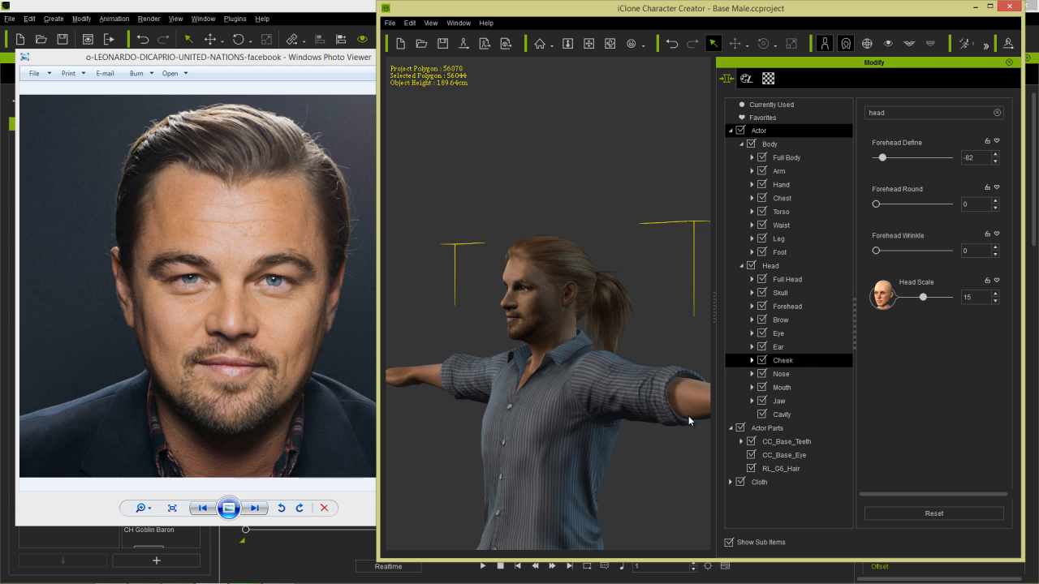
{"action": "scroll", "coordinate": [596, 387], "scroll_direction": "down", "scroll_amount": 4}
{"action": "right_click_drag", "start_coordinate": [630, 439], "coordinate": [562, 440]}
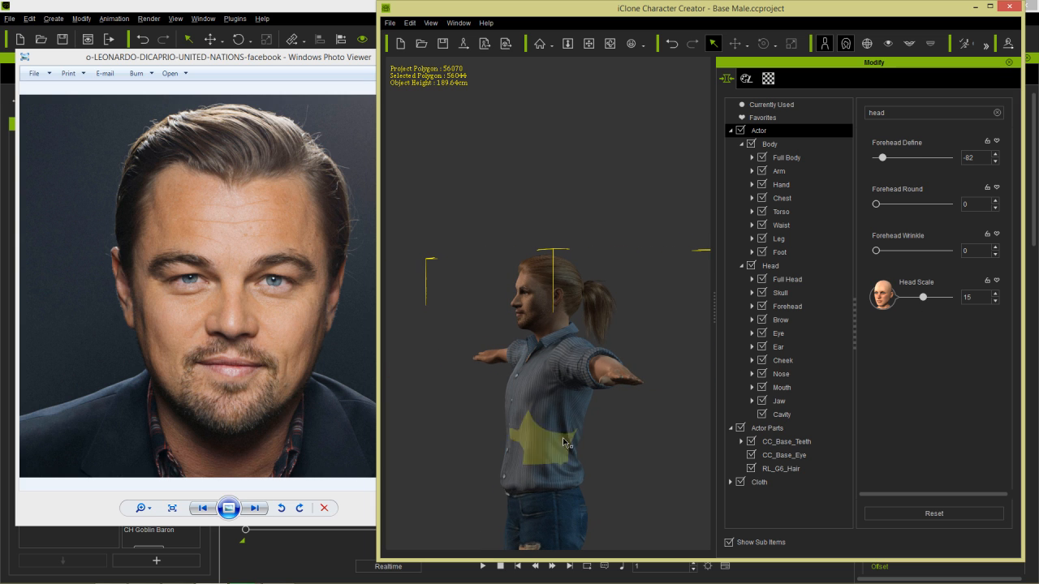
{"action": "left_click_drag", "start_coordinate": [925, 304], "coordinate": [923, 304]}
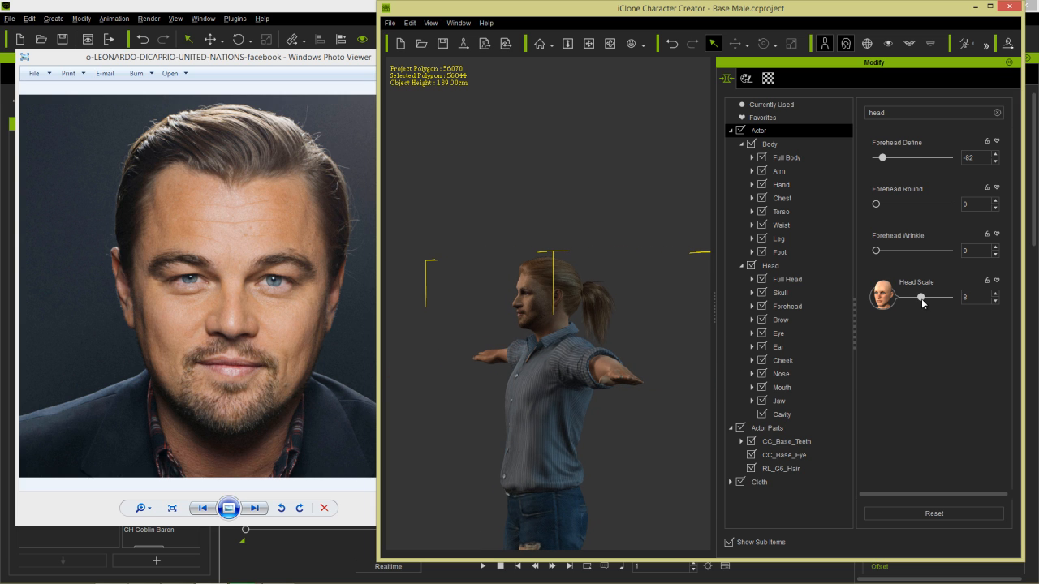
{"action": "right_click_drag", "start_coordinate": [456, 428], "coordinate": [705, 416]}
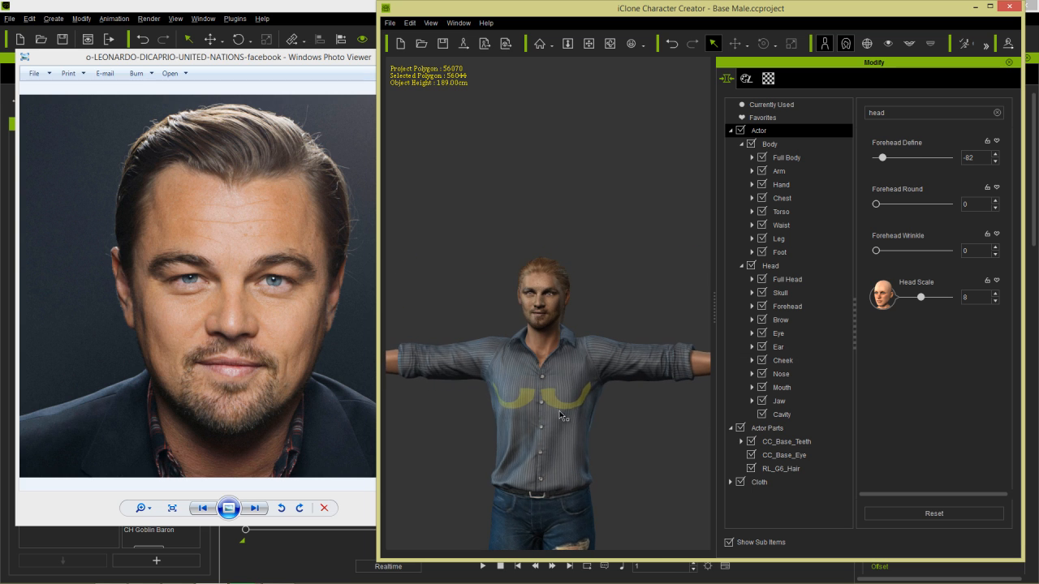
{"action": "middle_click_drag", "start_coordinate": [529, 394], "coordinate": [596, 262]}
{"action": "scroll", "coordinate": [597, 262], "scroll_direction": "up", "scroll_amount": 6}
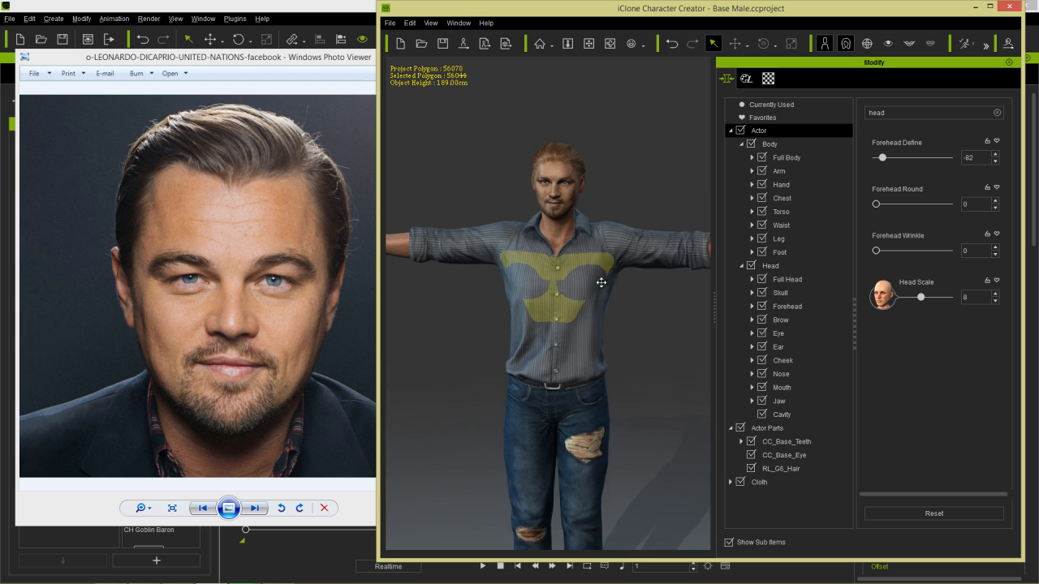
{"action": "scroll", "coordinate": [596, 262], "scroll_direction": "up", "scroll_amount": 5}
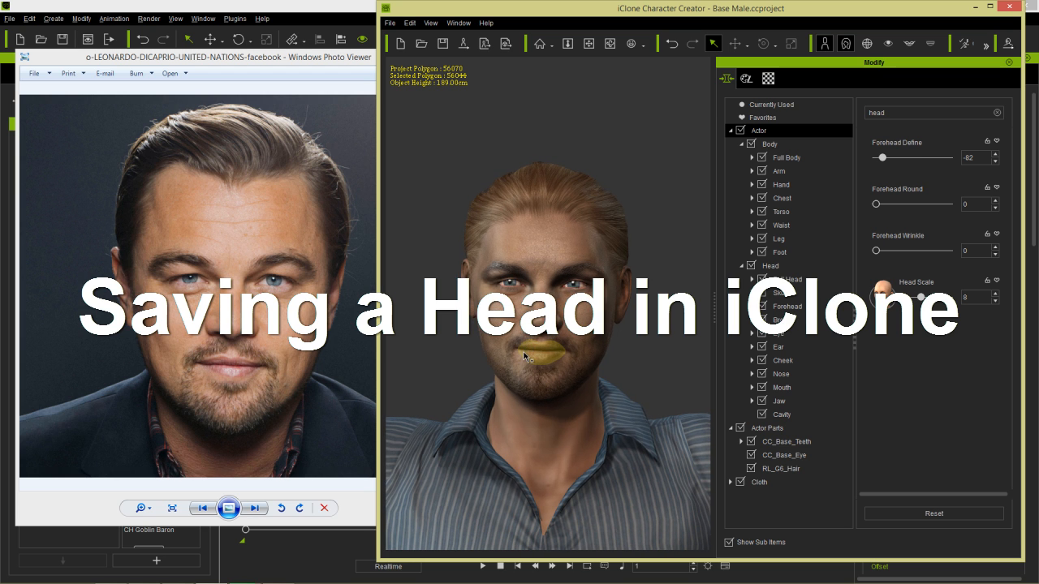
Step: Send the character from Character Creator to iClone
{"action": "key", "text": "alt+Tab"}
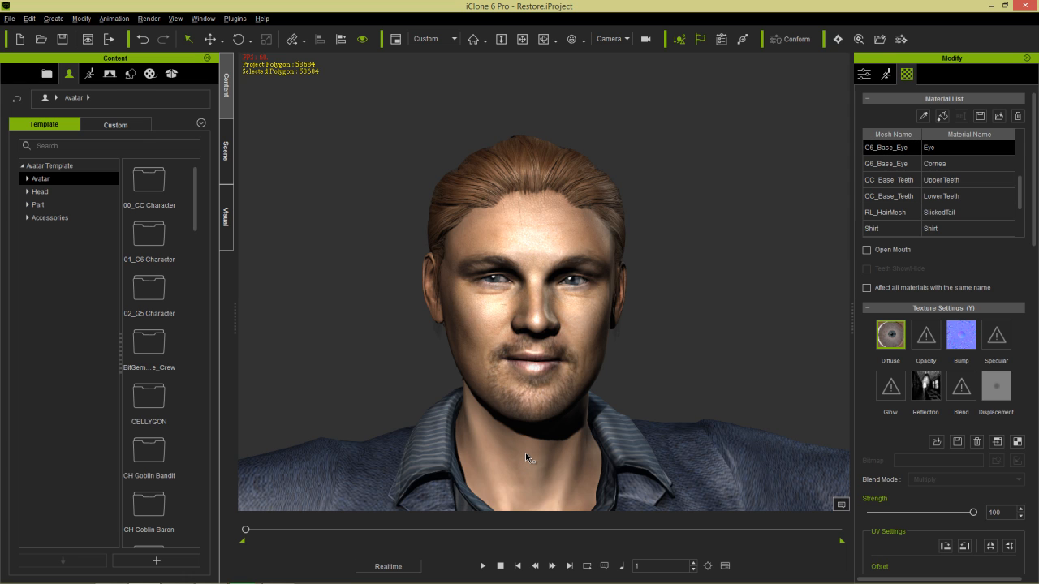
{"action": "key", "text": "alt+Tab"}
{"action": "key", "text": "alt+Tab"}
{"action": "key", "text": "alt+Tab"}
{"action": "key", "text": "alt+Tab"}
{"action": "key", "text": "alt+Tab"}
{"action": "key", "text": "alt+Tab"}
{"action": "key", "text": "alt+Tab"}
{"action": "key", "text": "alt+Tab"}
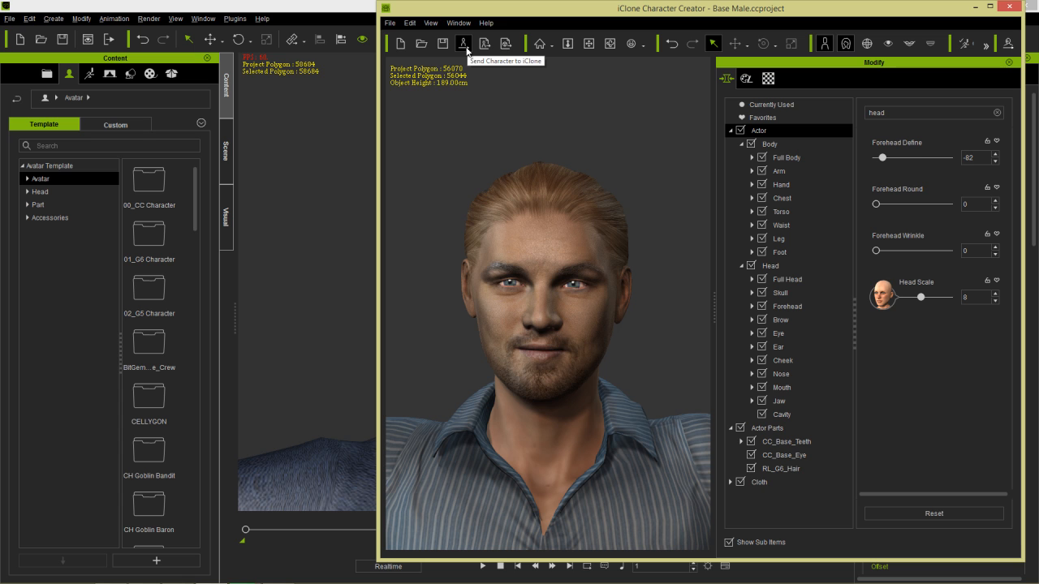
{"action": "left_click", "coordinate": [465, 44]}
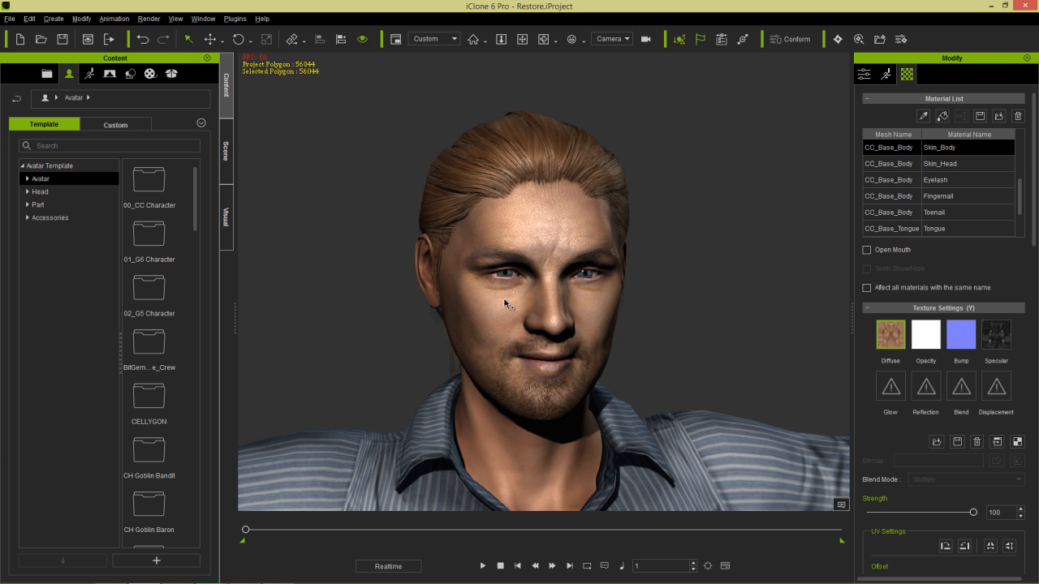
Step: Preview the character's facial movement in Face Puppet with the 00_Christian profile, and close Face Puppet
{"action": "right_click_drag", "start_coordinate": [592, 375], "coordinate": [599, 398]}
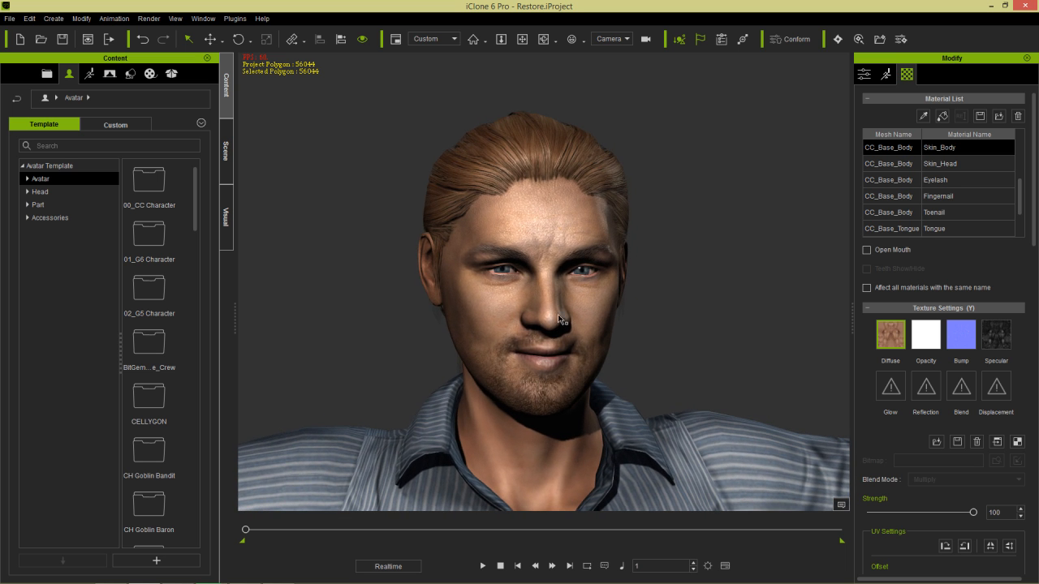
{"action": "right_click_drag", "start_coordinate": [677, 378], "coordinate": [594, 373]}
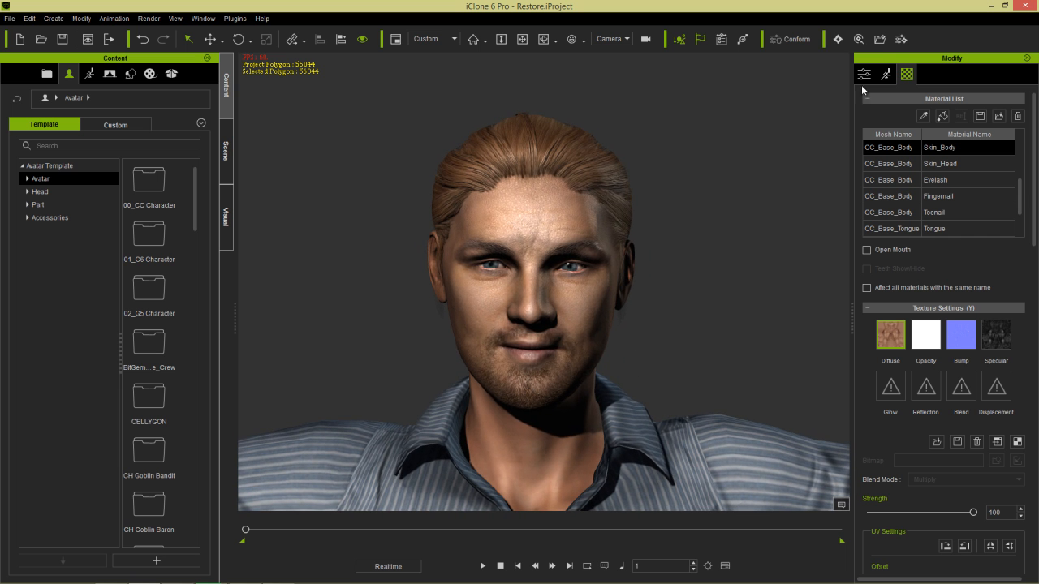
{"action": "left_click", "coordinate": [885, 73]}
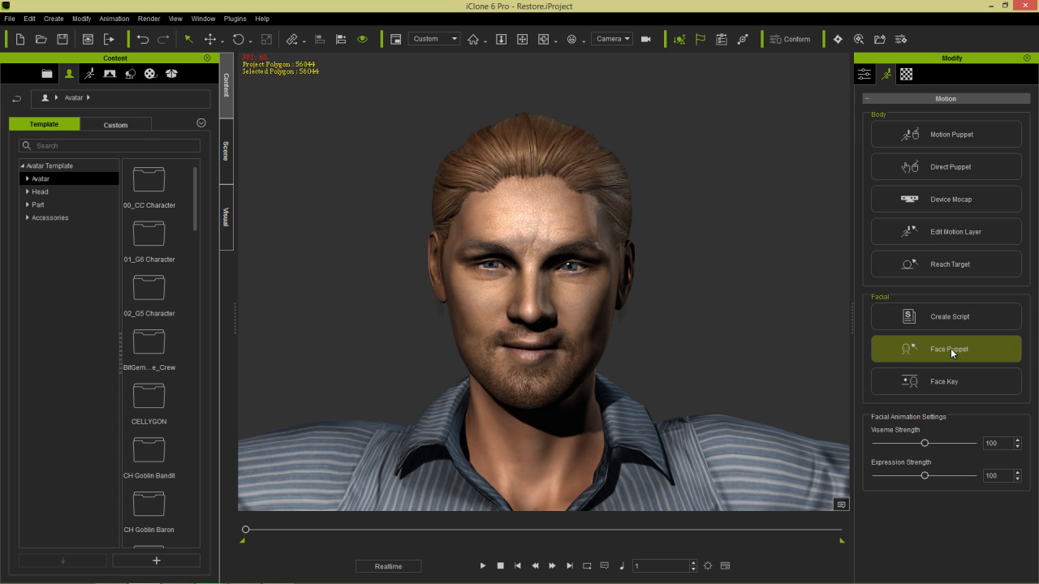
{"action": "left_click", "coordinate": [898, 341]}
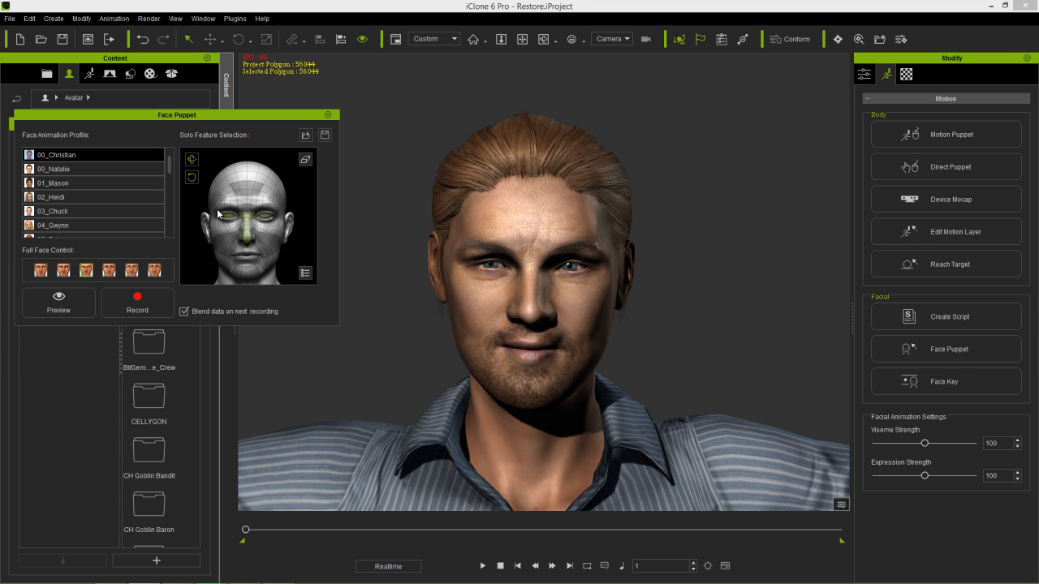
{"action": "left_click", "coordinate": [72, 298]}
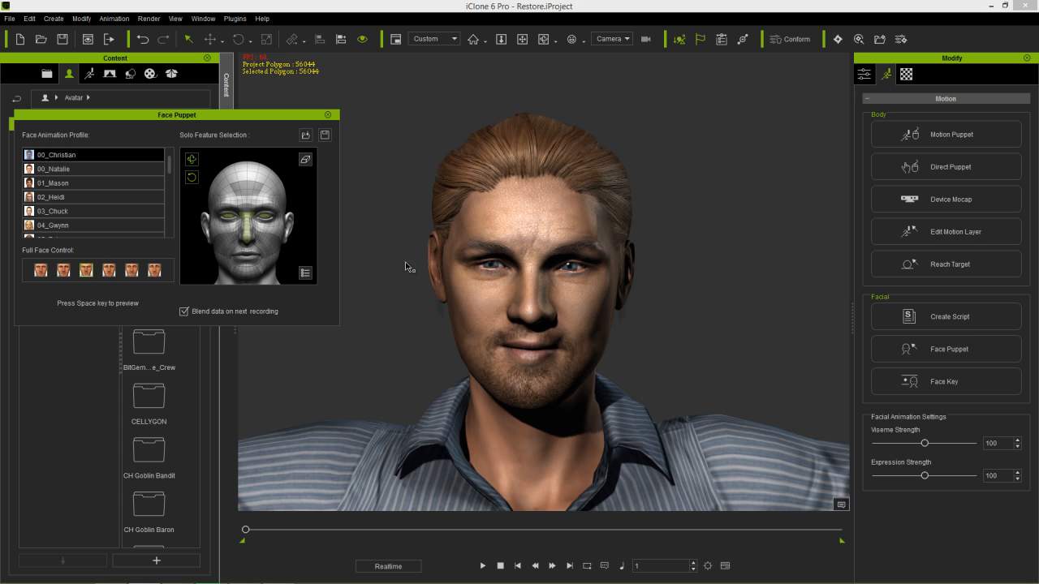
{"action": "key", "text": "space"}
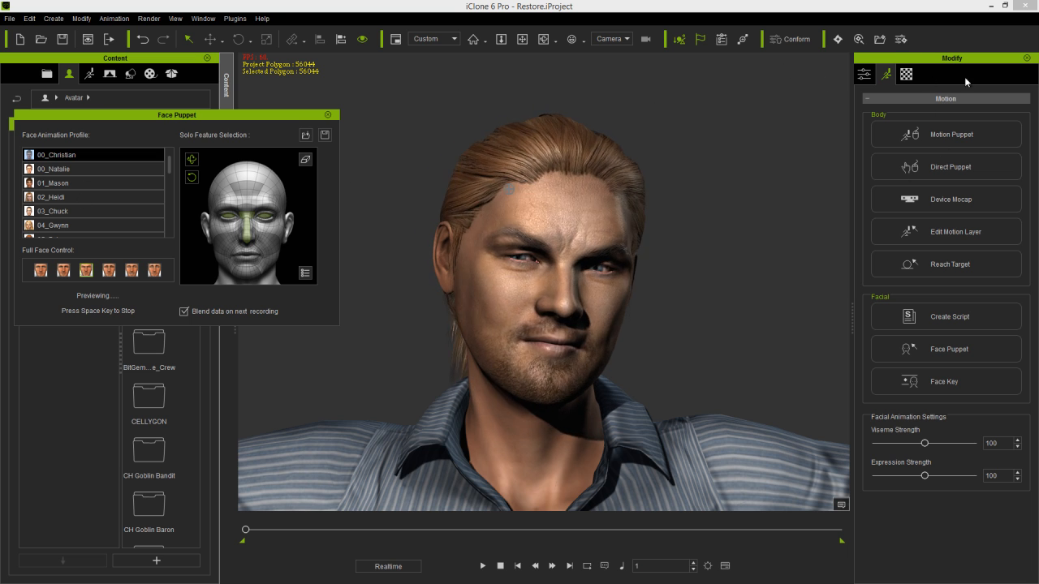
{"action": "key", "text": "space"}
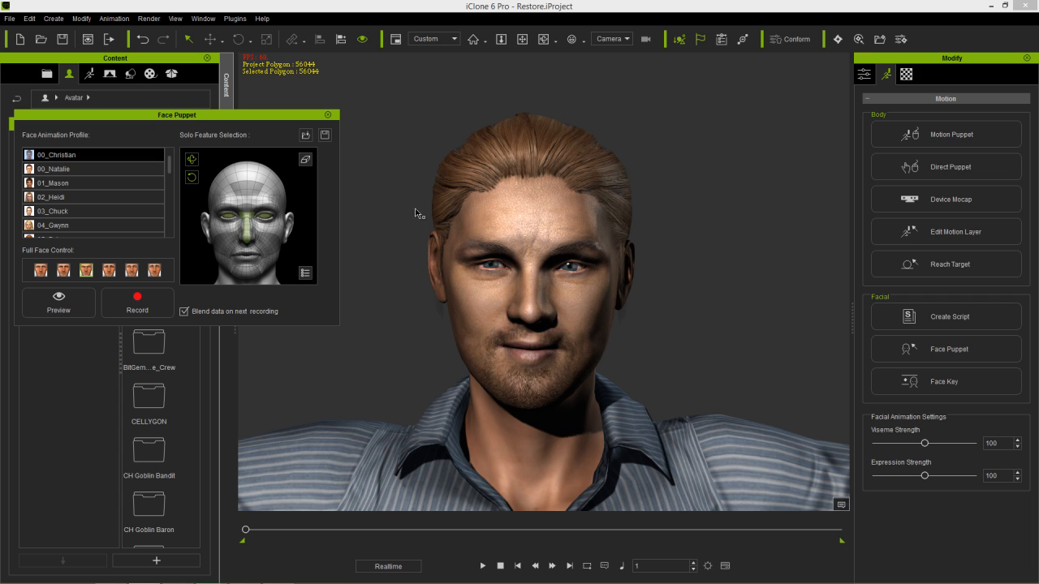
{"action": "left_click", "coordinate": [328, 115]}
Step: Darken and desaturate the hair's SlickedTail material with Brightness -10 and Saturation -9
{"action": "left_click", "coordinate": [908, 75]}
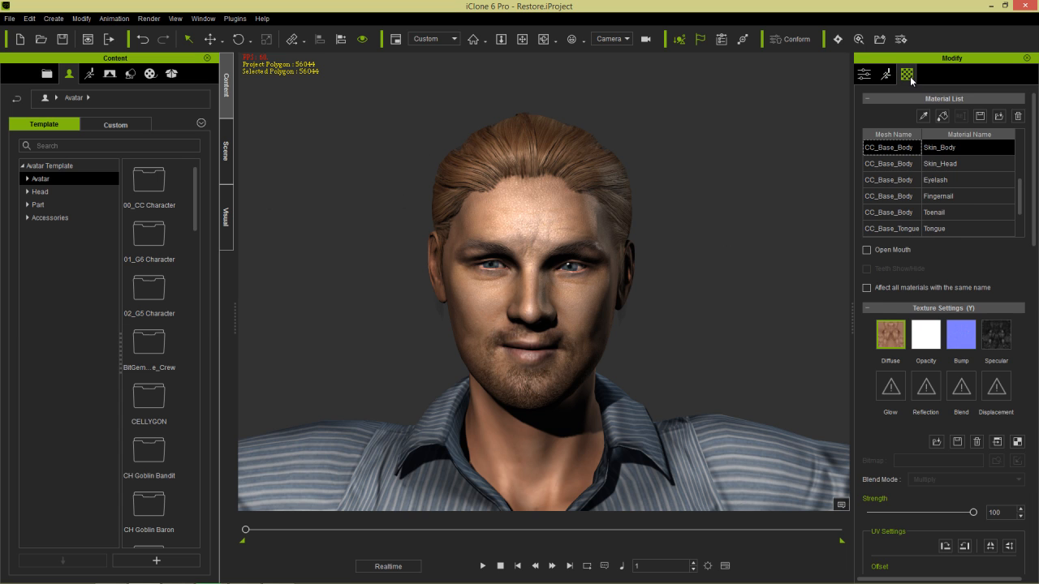
{"action": "left_click", "coordinate": [555, 147]}
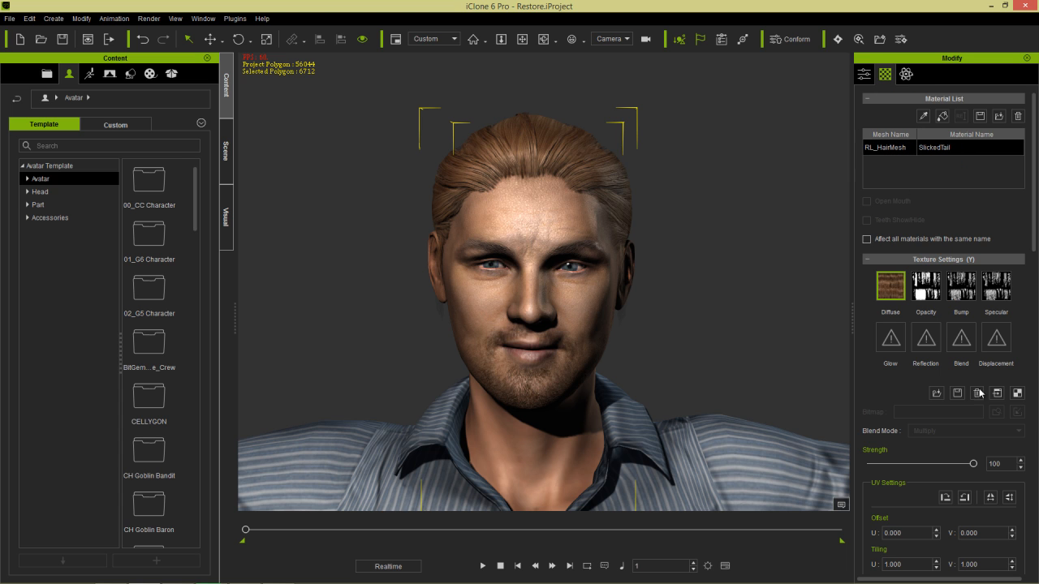
{"action": "left_click_drag", "start_coordinate": [1034, 234], "coordinate": [1036, 560]}
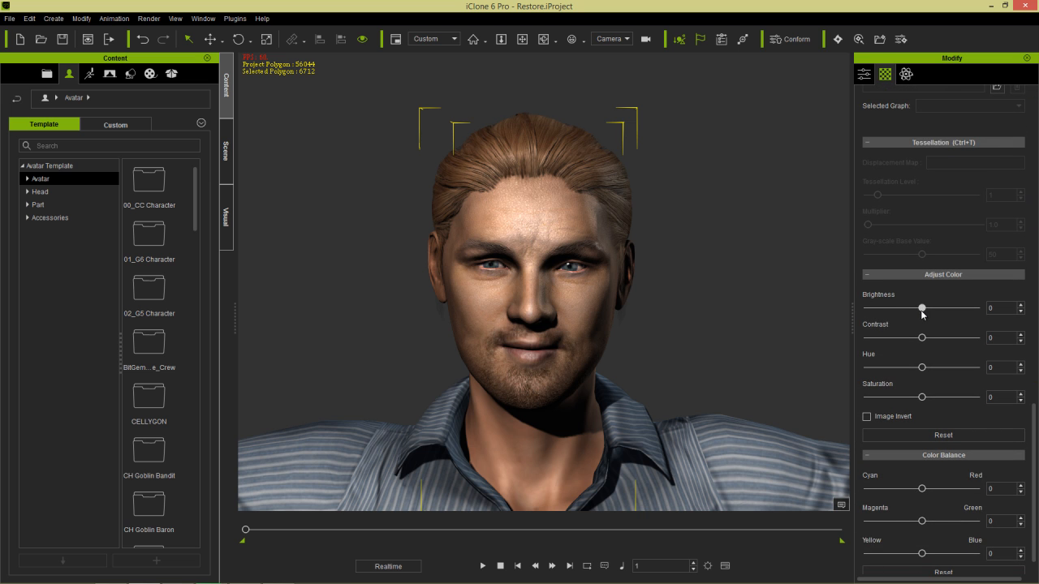
{"action": "left_click_drag", "start_coordinate": [922, 308], "coordinate": [916, 308]}
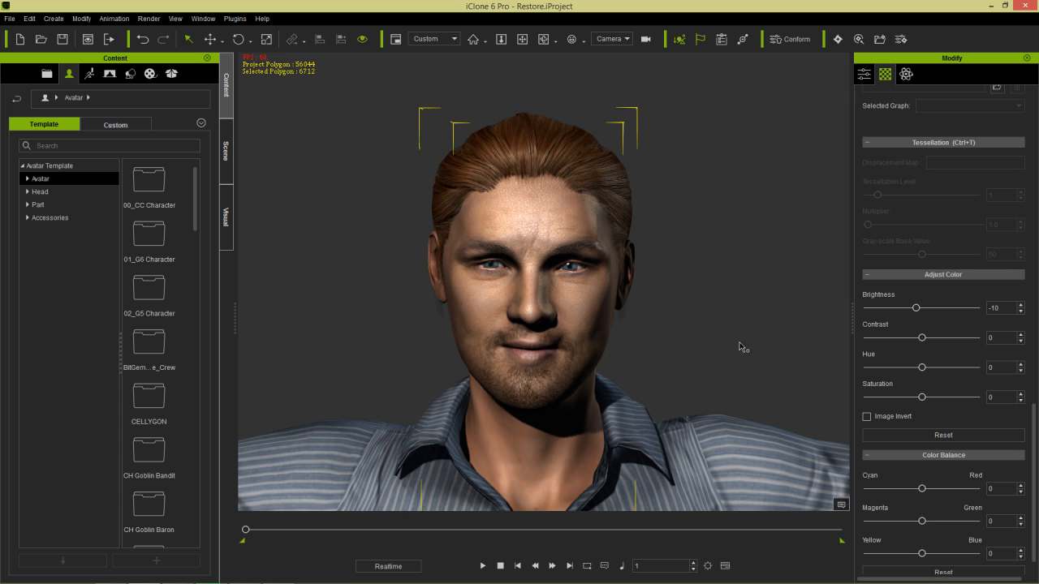
{"action": "left_click_drag", "start_coordinate": [922, 397], "coordinate": [916, 401]}
{"action": "right_click_drag", "start_coordinate": [670, 319], "coordinate": [698, 276]}
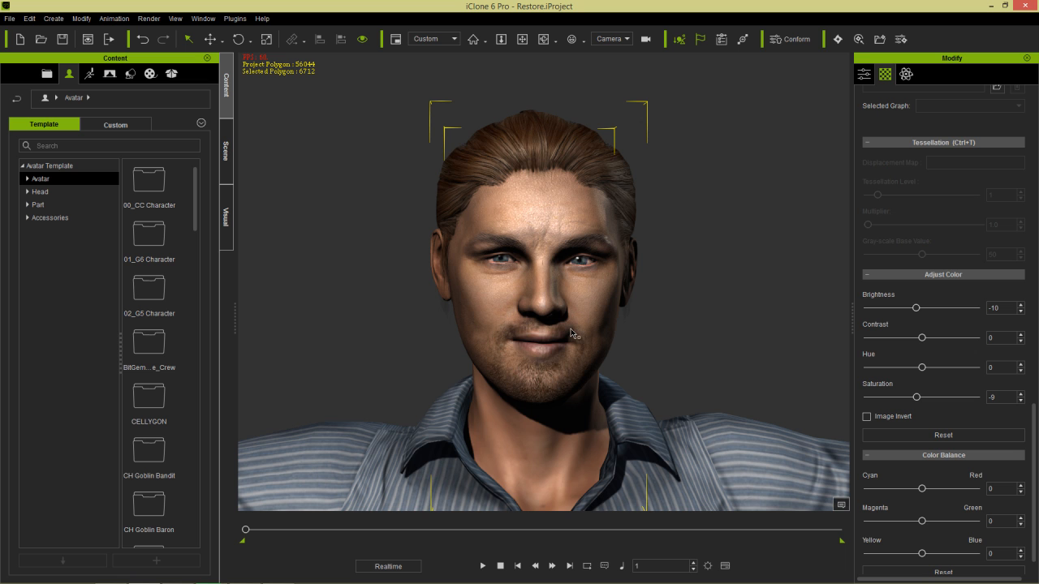
Step: Select the character and save its head to the custom Head library as "Leo Head"
{"action": "scroll", "coordinate": [574, 442], "scroll_direction": "down", "scroll_amount": 6}
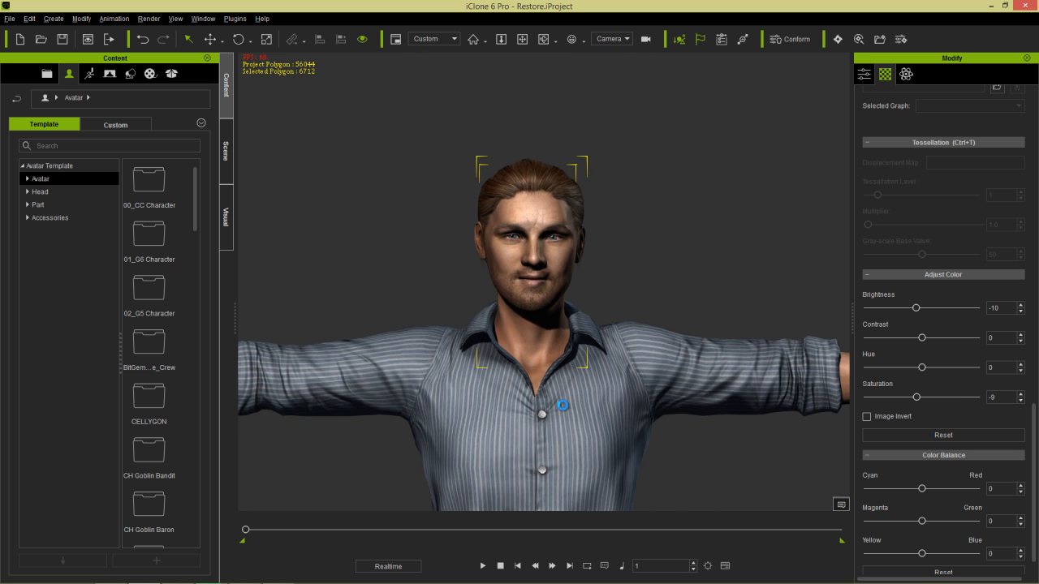
{"action": "left_click", "coordinate": [597, 414]}
{"action": "left_click", "coordinate": [557, 345]}
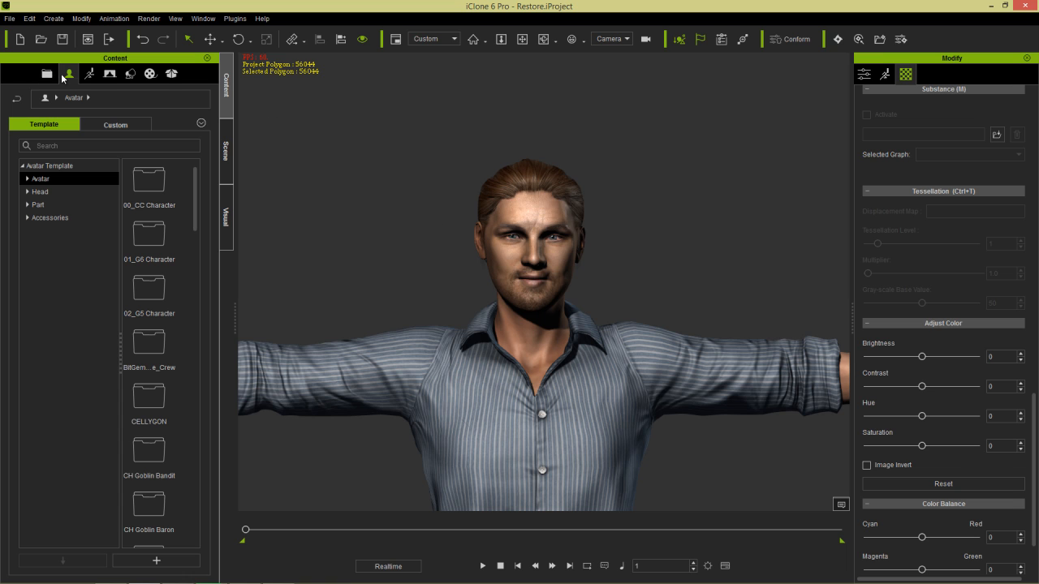
{"action": "left_click", "coordinate": [108, 126]}
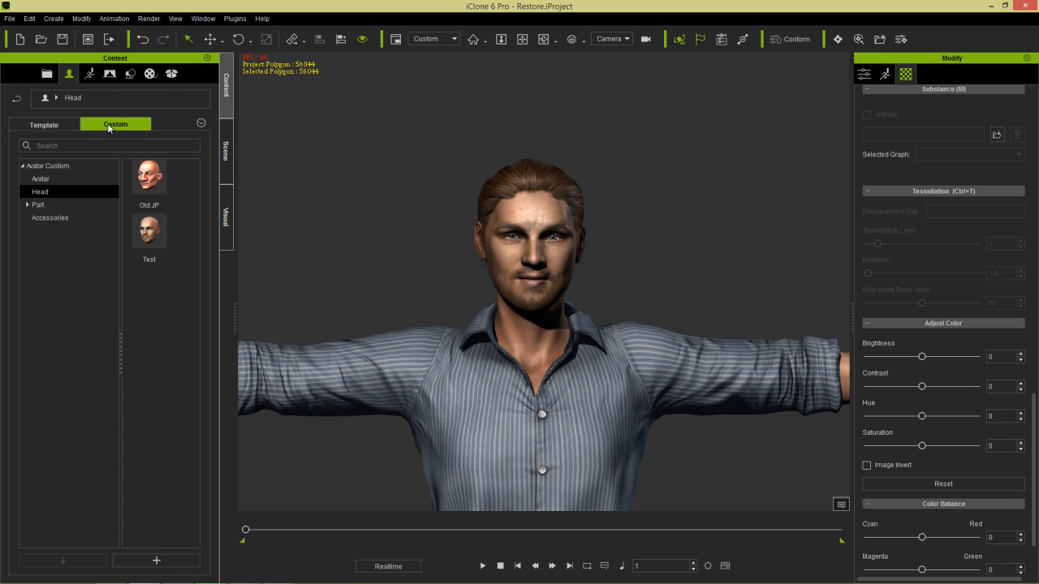
{"action": "left_click", "coordinate": [52, 180]}
{"action": "left_click", "coordinate": [49, 191]}
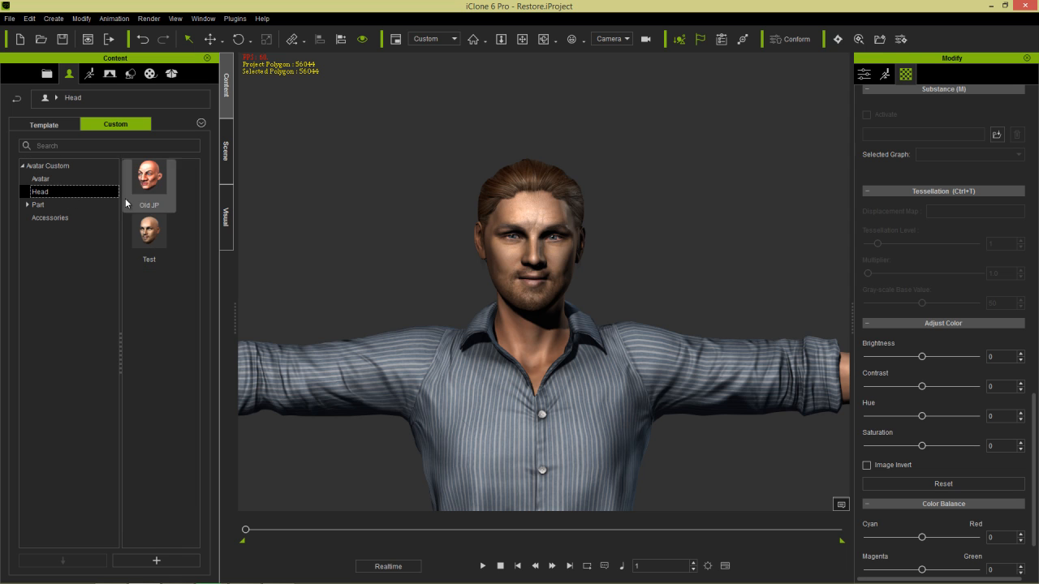
{"action": "left_click", "coordinate": [157, 561]}
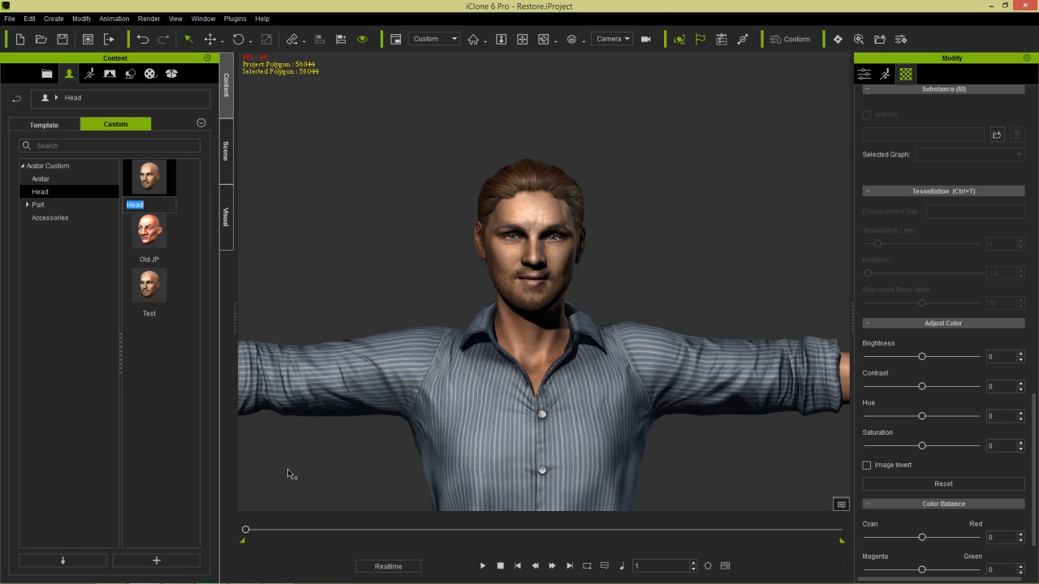
{"action": "type", "text": "Leo Head"}
{"action": "key", "text": "Return"}
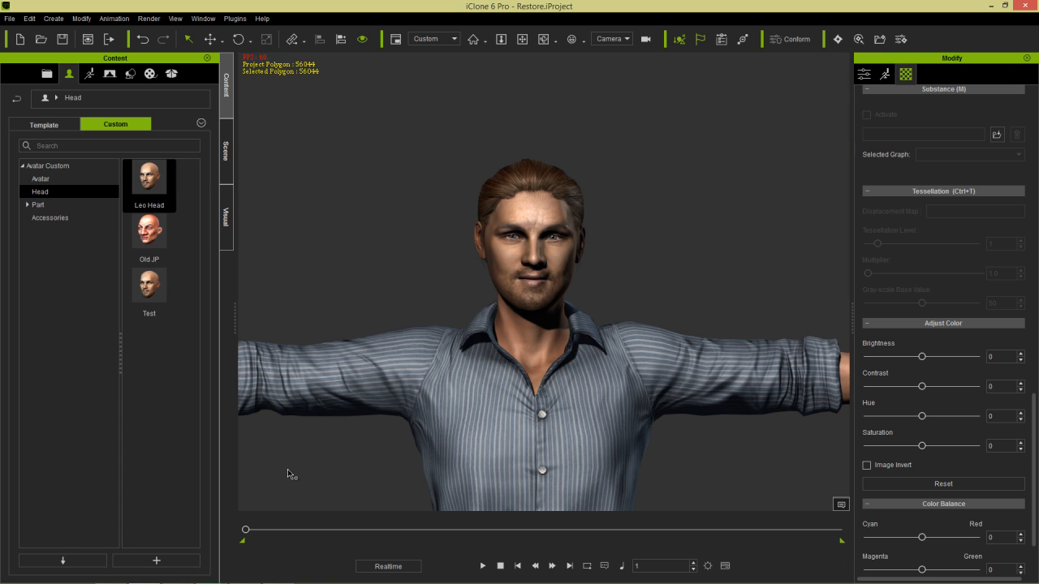
Step: Add the Christian avatar from the 00_CC Character template library to the scene, standing beside the existing character
{"action": "scroll", "coordinate": [526, 447], "scroll_direction": "down", "scroll_amount": 6}
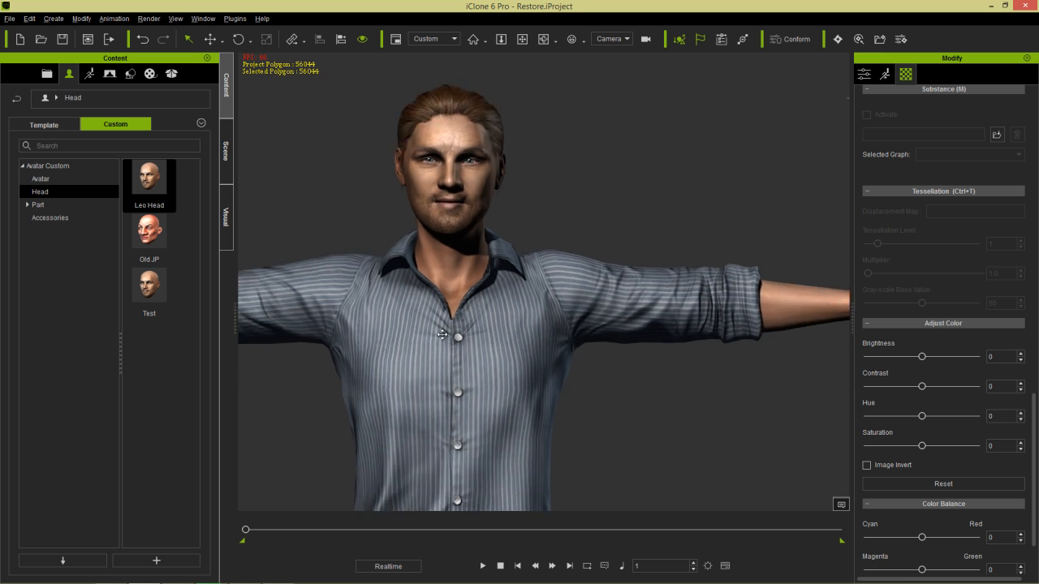
{"action": "middle_click_drag", "start_coordinate": [614, 447], "coordinate": [452, 290]}
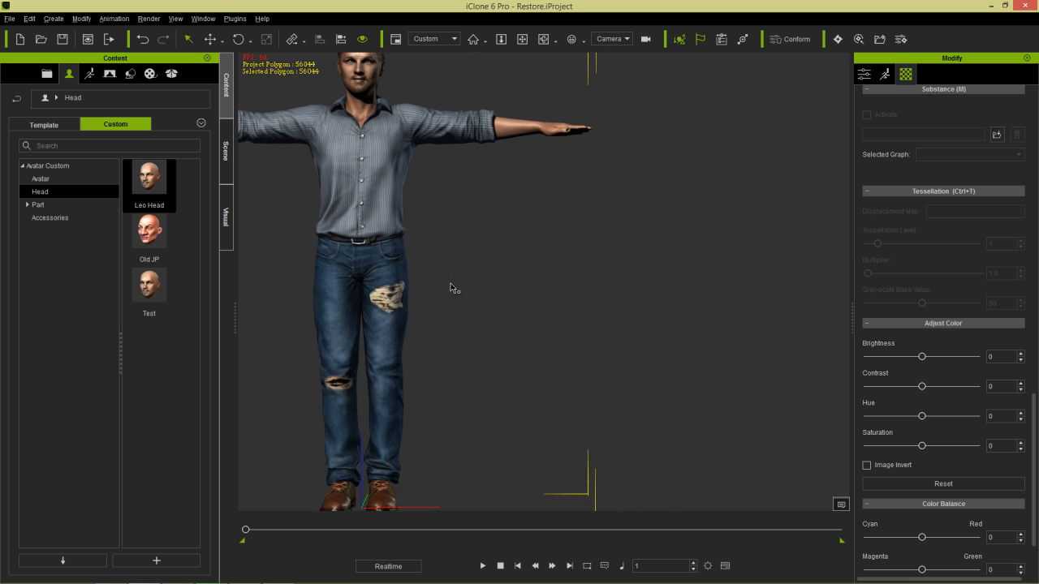
{"action": "left_click", "coordinate": [57, 122]}
{"action": "left_click", "coordinate": [52, 180]}
{"action": "double_click", "coordinate": [50, 181]}
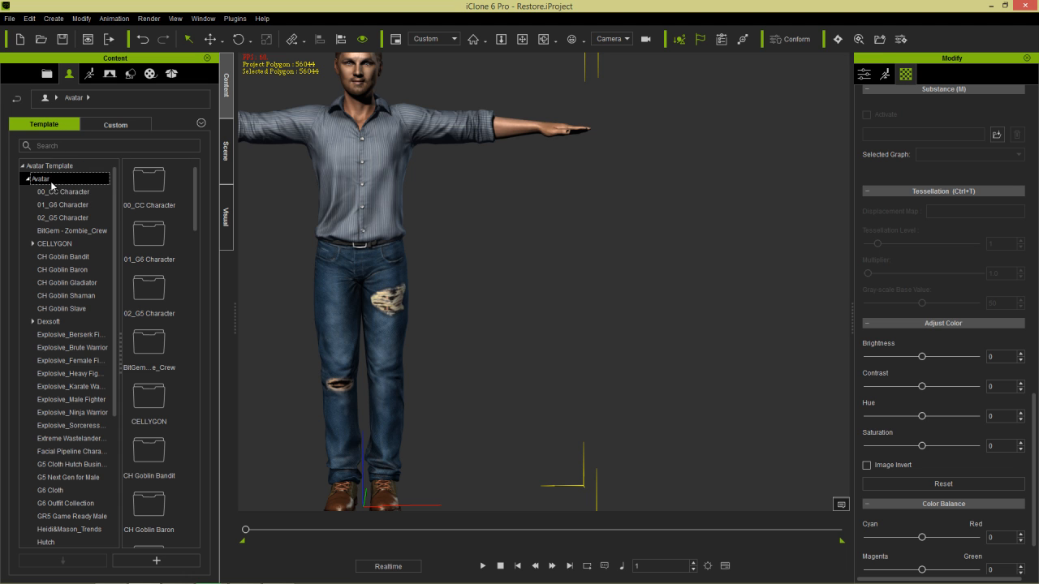
{"action": "left_click", "coordinate": [65, 192]}
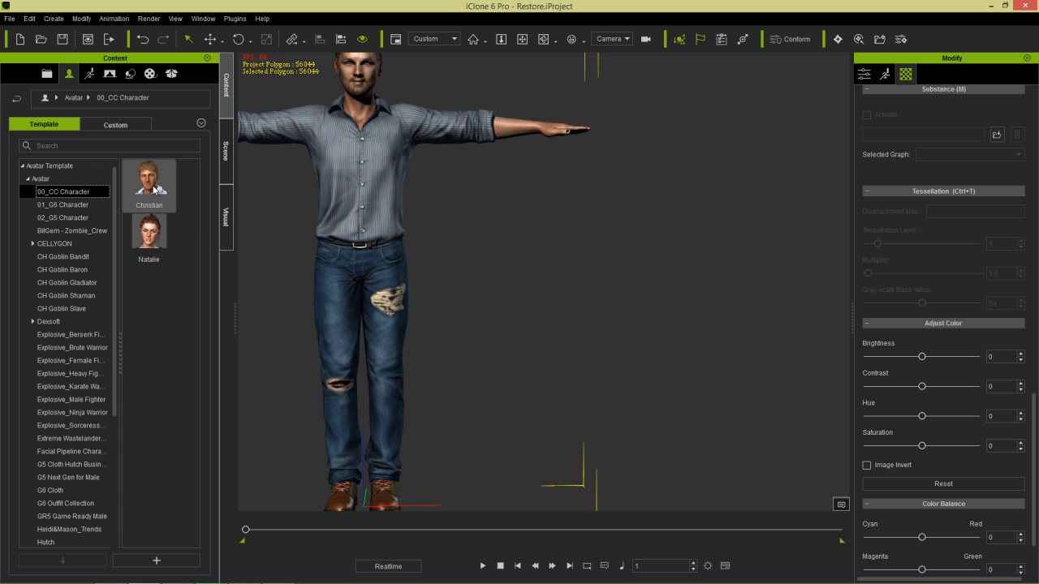
{"action": "left_click_drag", "start_coordinate": [154, 189], "coordinate": [424, 188]}
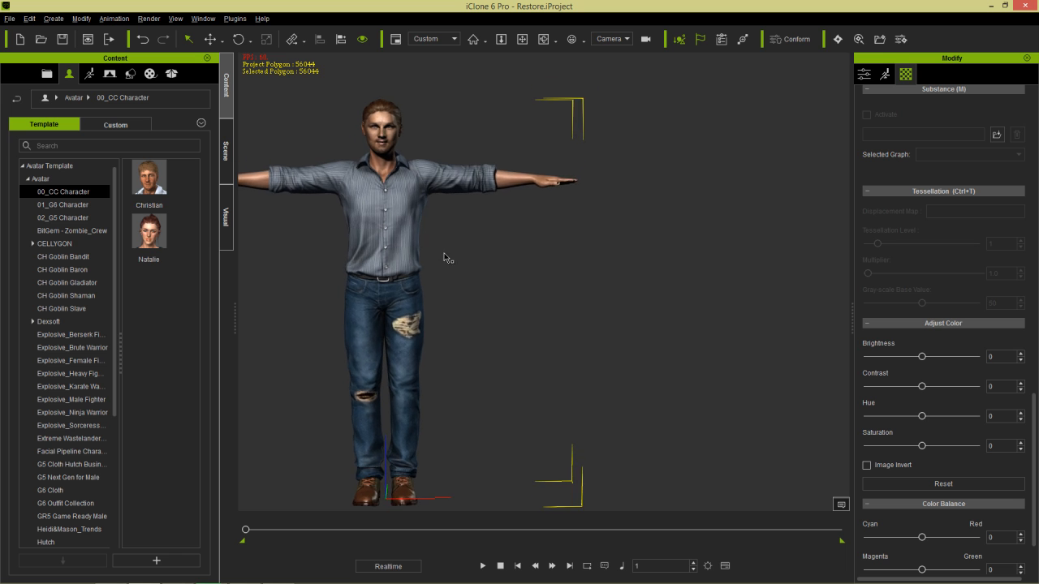
{"action": "middle_click_drag", "start_coordinate": [448, 258], "coordinate": [389, 246]}
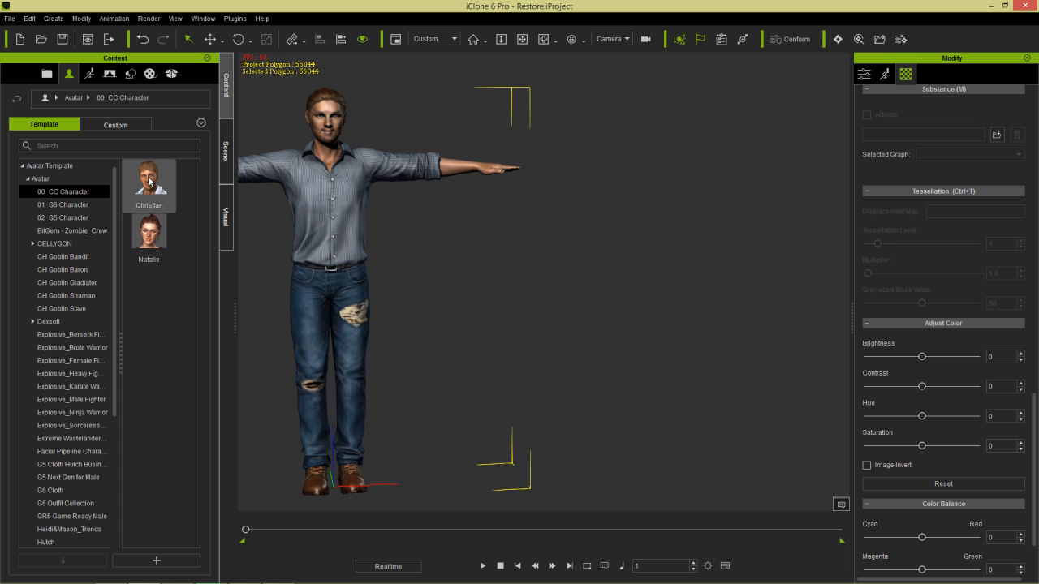
{"action": "left_click_drag", "start_coordinate": [148, 176], "coordinate": [566, 445]}
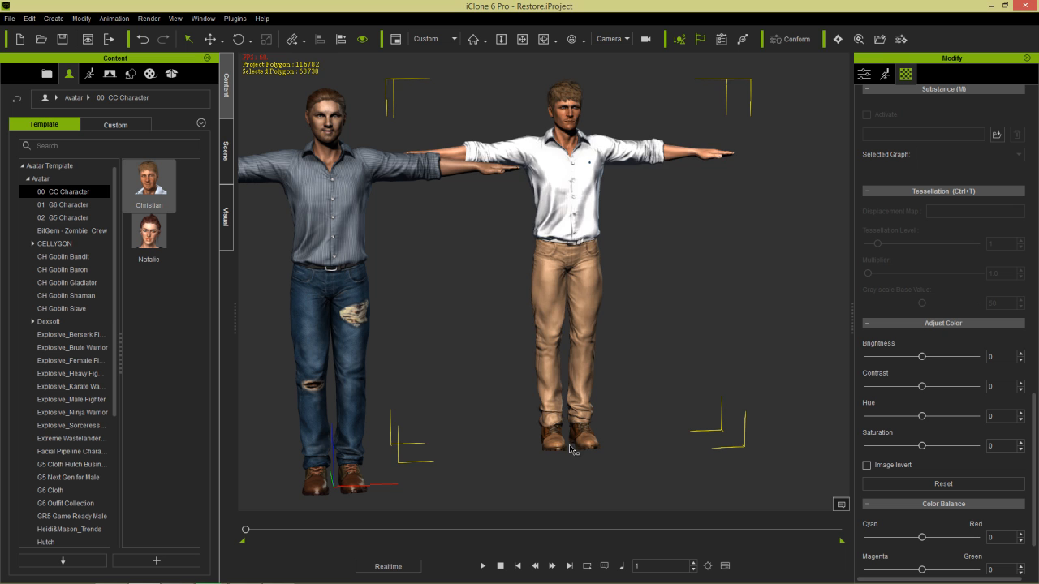
Step: Focus on Christian's face and apply the "Test" head from the custom Head library to him
{"action": "key", "text": "j"}
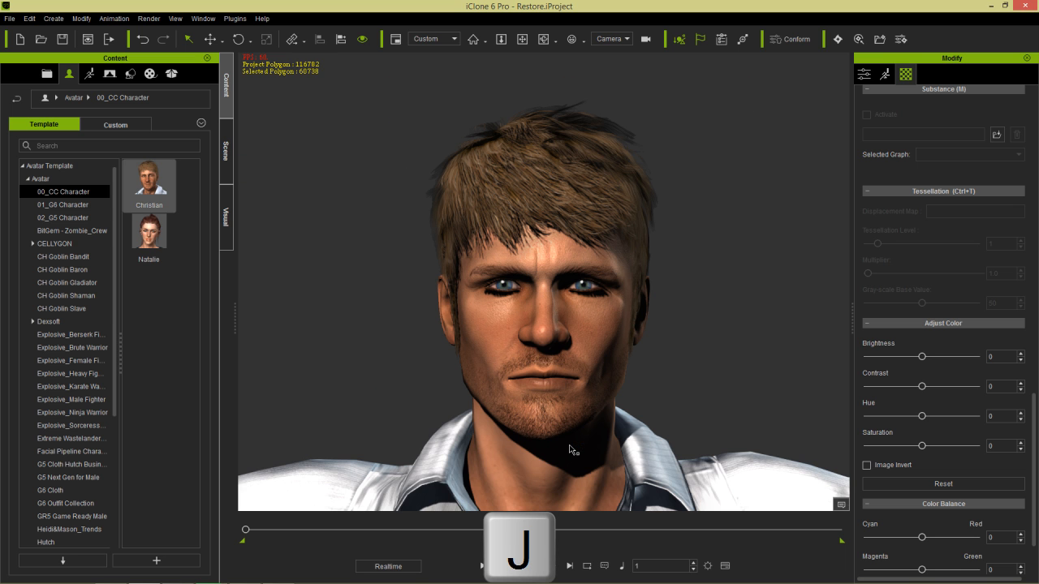
{"action": "right_click_drag", "start_coordinate": [610, 310], "coordinate": [589, 280]}
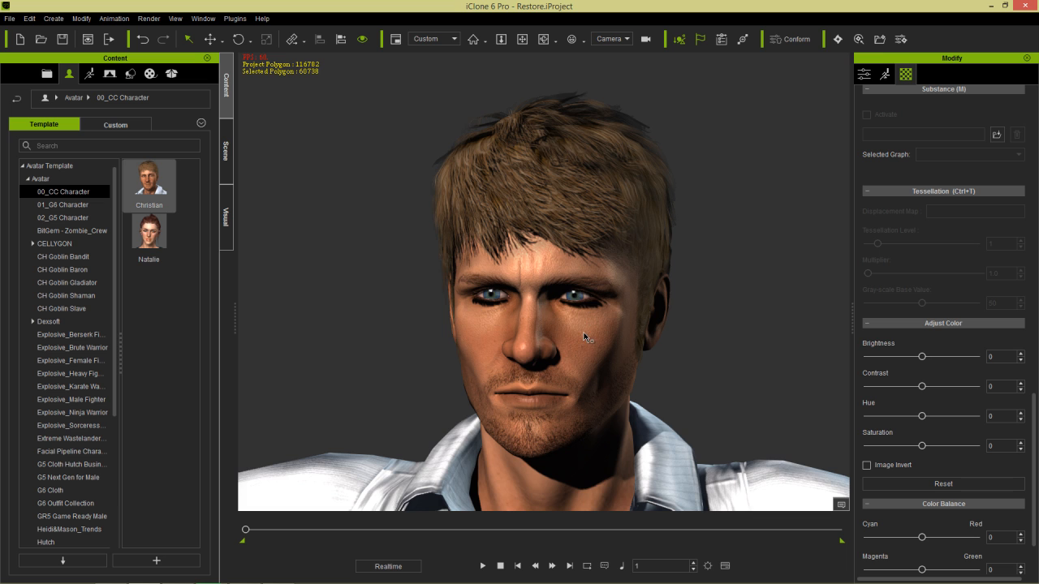
{"action": "scroll", "coordinate": [603, 345], "scroll_direction": "down", "scroll_amount": 3}
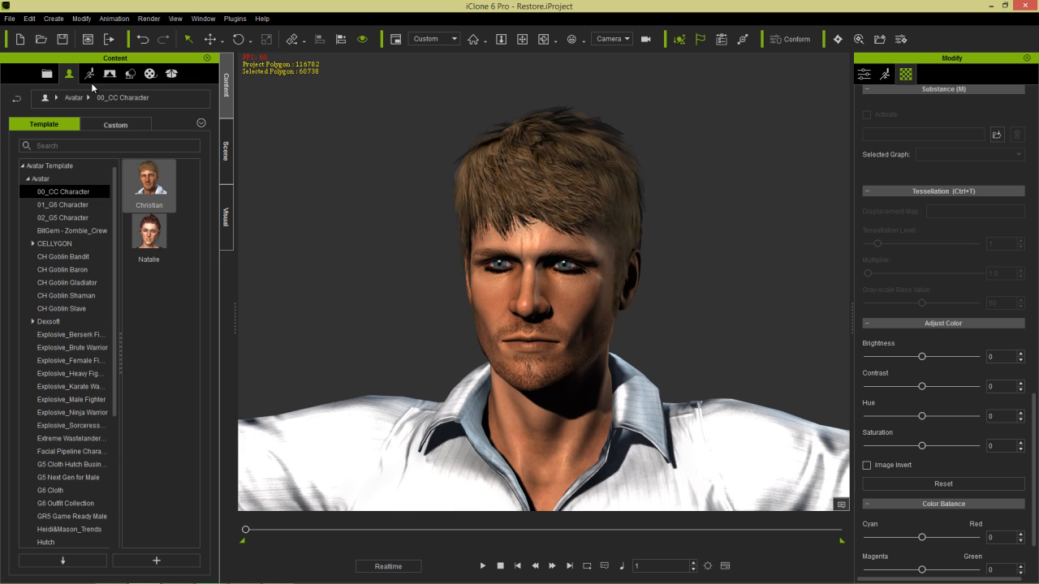
{"action": "left_click", "coordinate": [104, 119]}
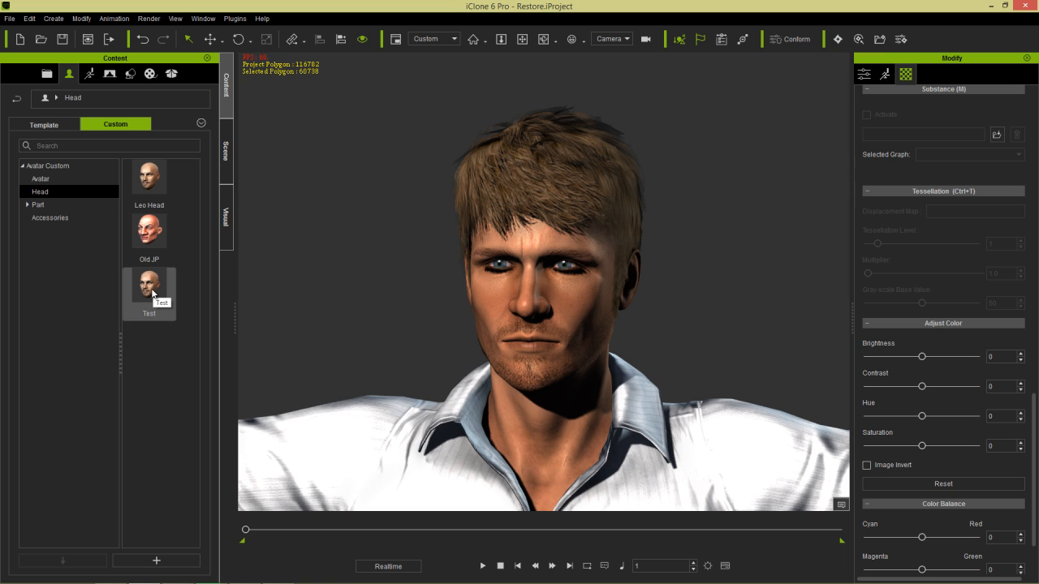
{"action": "left_click_drag", "start_coordinate": [155, 294], "coordinate": [552, 439]}
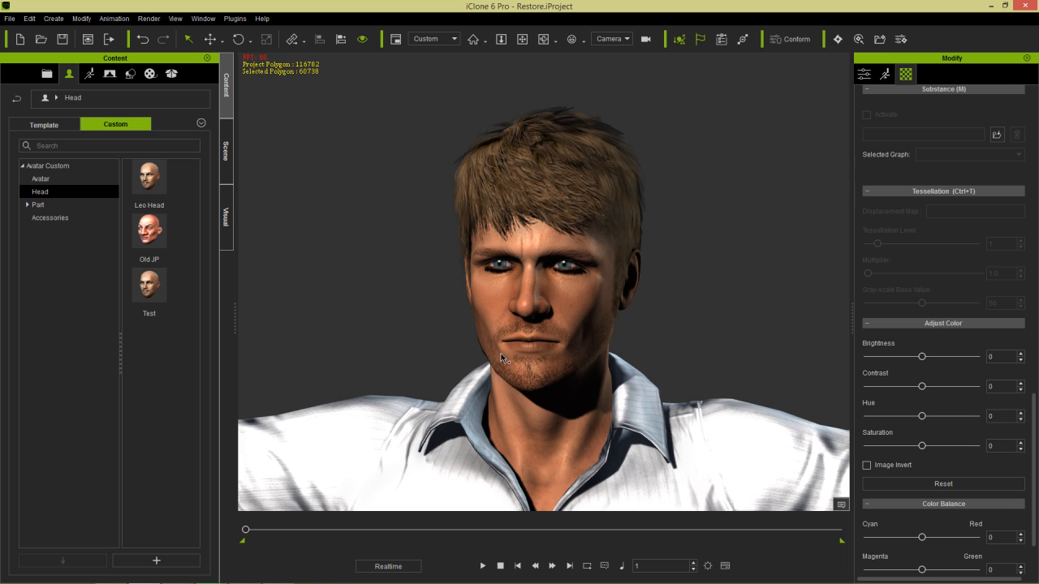
{"action": "left_click_drag", "start_coordinate": [342, 398], "coordinate": [532, 421]}
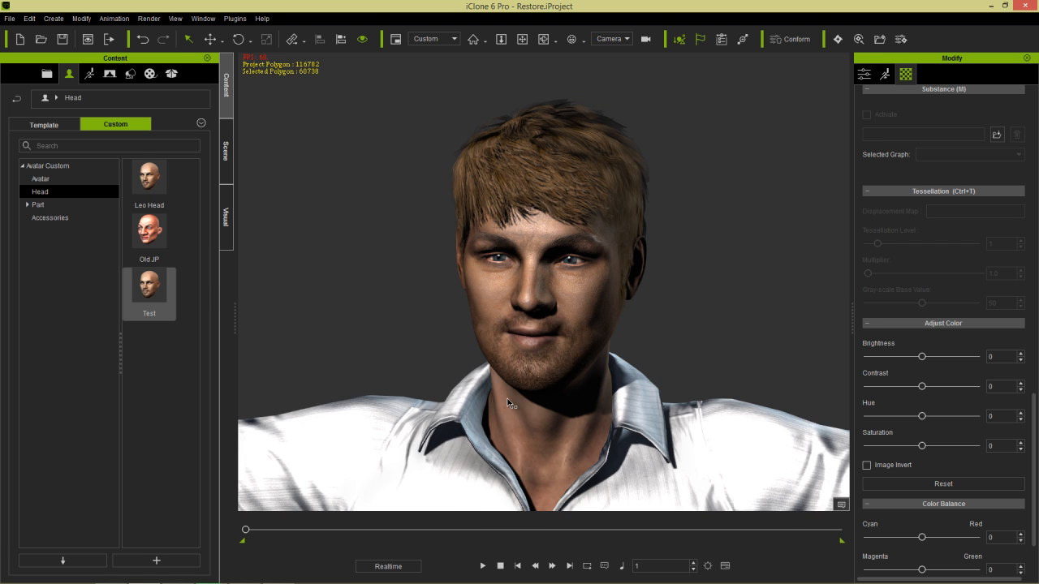
Step: Examine the replaced head on Christian's body from several angles and distances
{"action": "right_click_drag", "start_coordinate": [483, 387], "coordinate": [518, 411]}
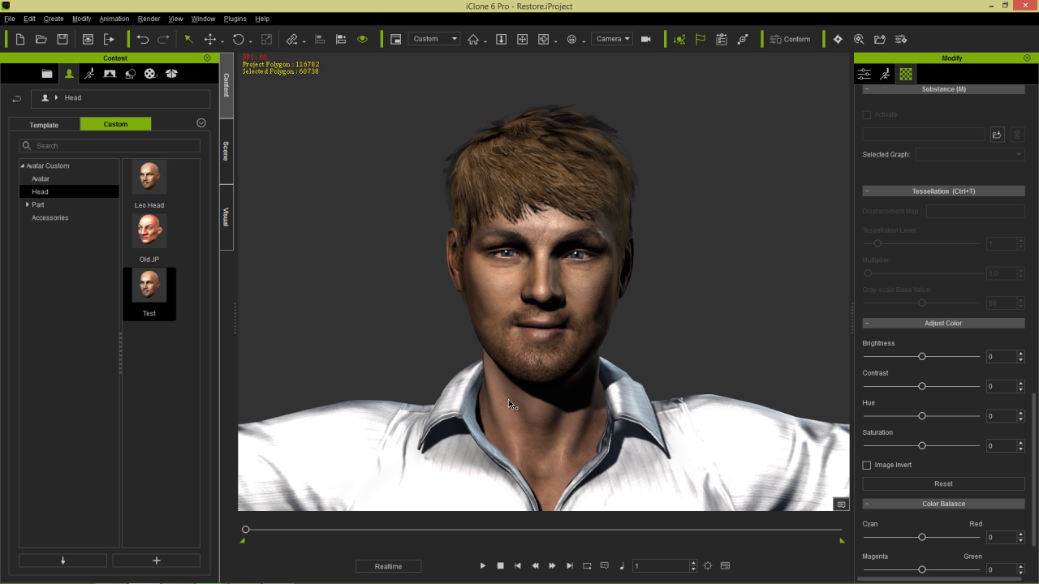
{"action": "scroll", "coordinate": [510, 373], "scroll_direction": "down", "scroll_amount": 5}
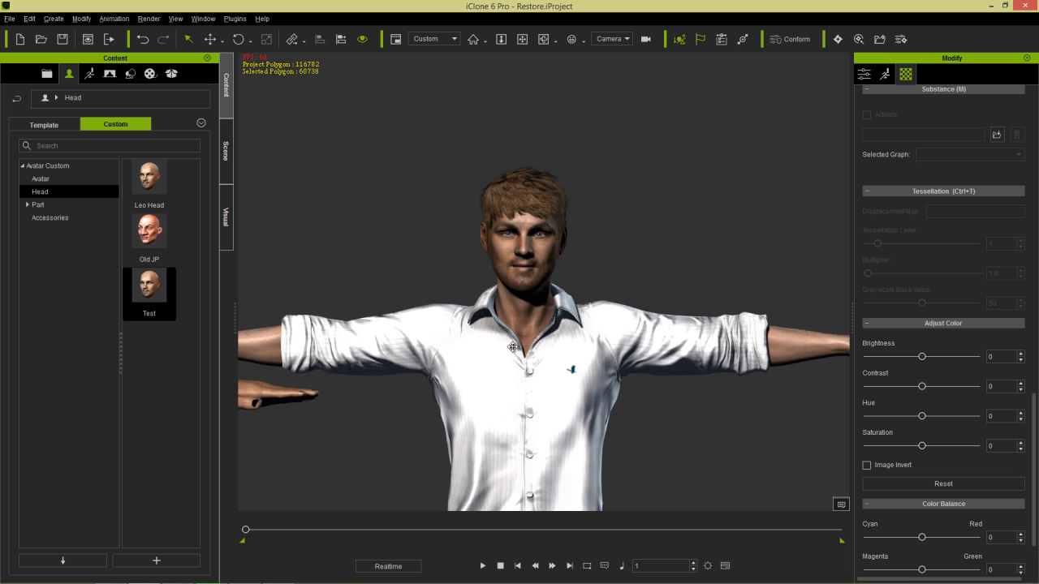
{"action": "right_click_drag", "start_coordinate": [513, 347], "coordinate": [504, 321]}
{"action": "scroll", "coordinate": [498, 303], "scroll_direction": "up", "scroll_amount": 2}
{"action": "middle_click_drag", "start_coordinate": [522, 290], "coordinate": [542, 281]}
{"action": "scroll", "coordinate": [499, 303], "scroll_direction": "up", "scroll_amount": 3}
{"action": "right_click_drag", "start_coordinate": [542, 281], "coordinate": [543, 277]}
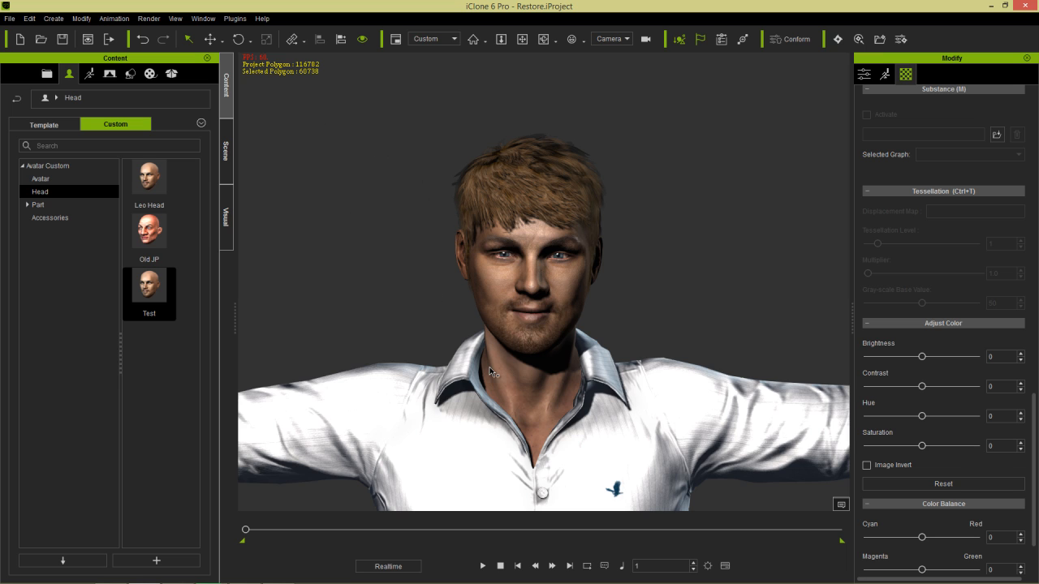
Step: Show the Christian_CC avatar's attributes and rotate the Key directional light to relight his face
{"action": "left_click", "coordinate": [864, 75]}
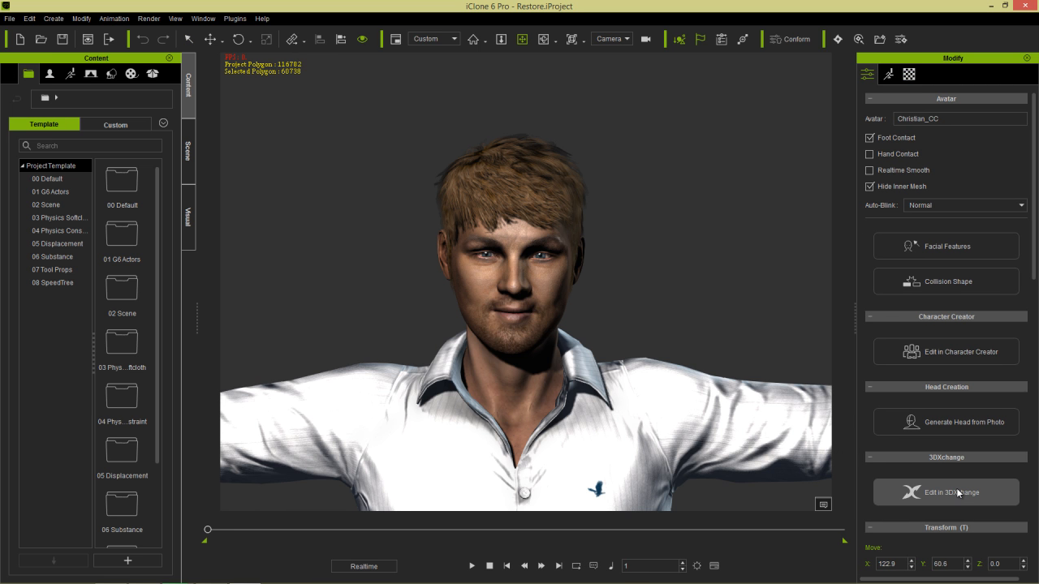
{"action": "scroll", "coordinate": [503, 312], "scroll_direction": "up", "scroll_amount": 5}
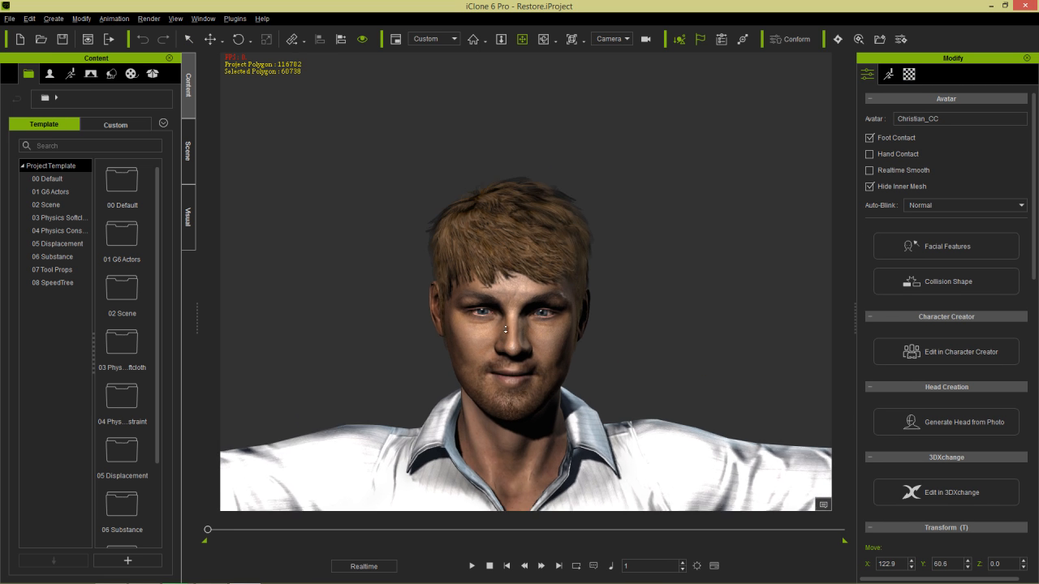
{"action": "scroll", "coordinate": [503, 312], "scroll_direction": "down", "scroll_amount": 1}
{"action": "right_click_drag", "start_coordinate": [504, 313], "coordinate": [510, 304]}
{"action": "key", "text": "slash"}
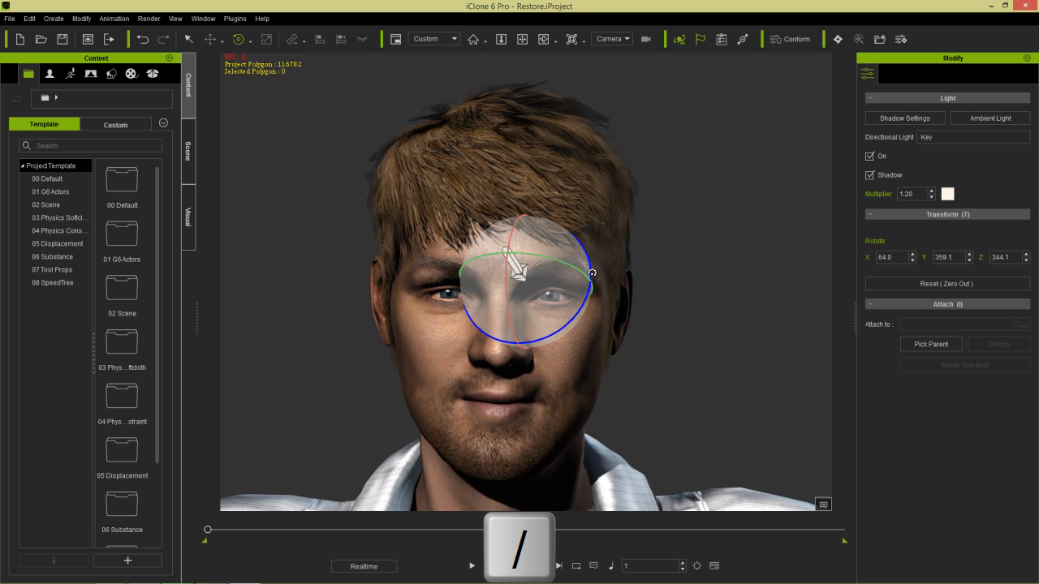
{"action": "left_click_drag", "start_coordinate": [553, 259], "coordinate": [583, 267]}
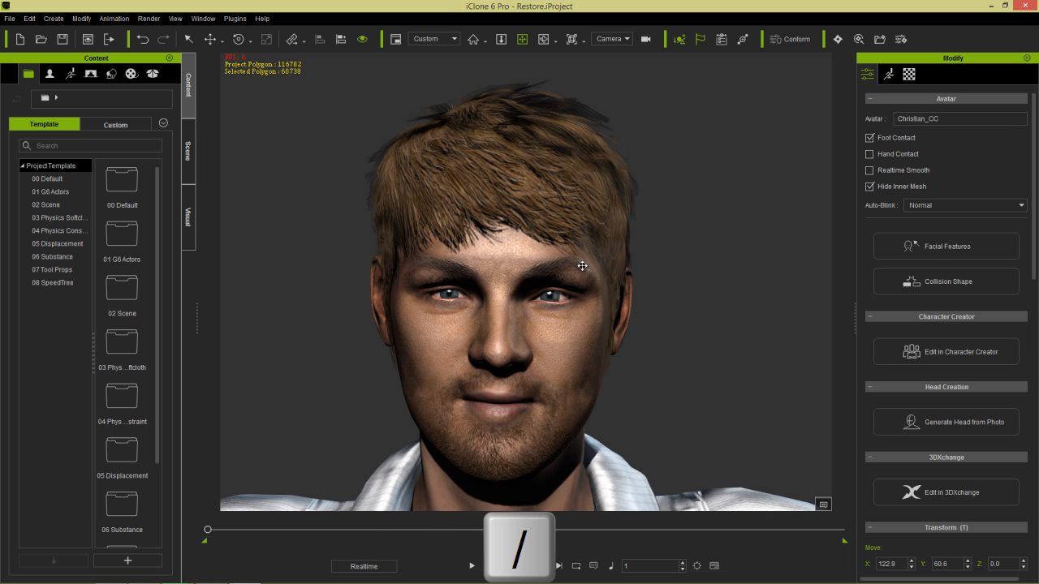
Step: Send the Christian_CC avatar to 3DXchange for editing
{"action": "middle_click_drag", "start_coordinate": [664, 354], "coordinate": [652, 281]}
{"action": "scroll", "coordinate": [661, 316], "scroll_direction": "down", "scroll_amount": 5}
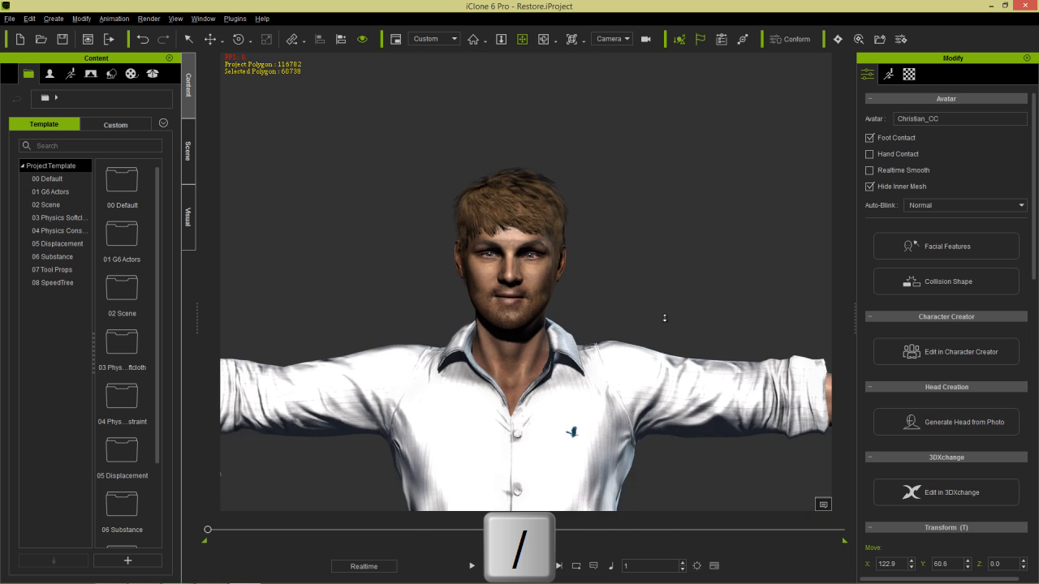
{"action": "left_click", "coordinate": [934, 493]}
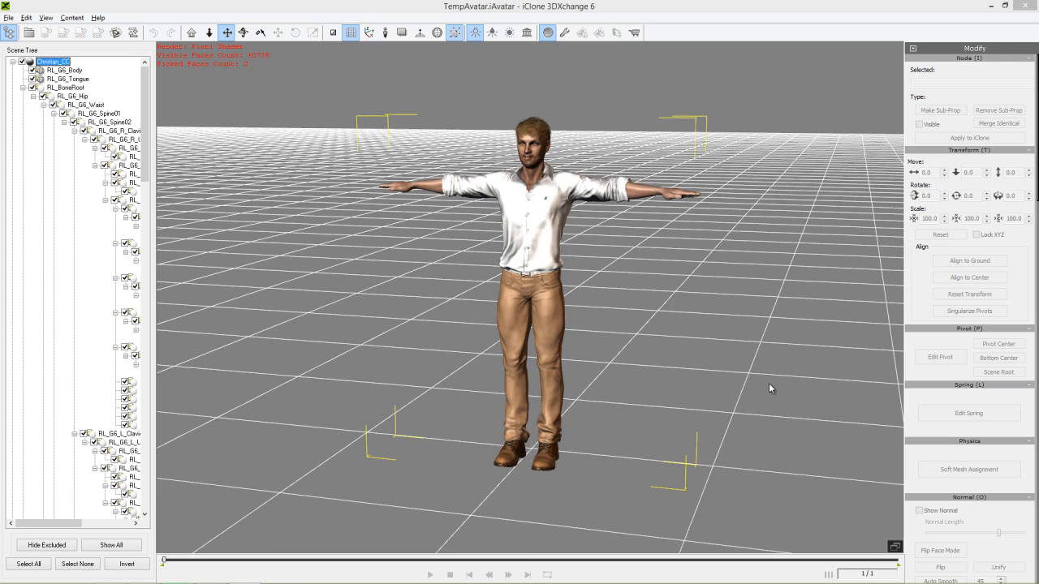
Step: Export the Christian_CC character as an OBJ named "Leo" to the desktop OBJ folder, with Y-Up axis and hidden mesh removed
{"action": "right_click_drag", "start_coordinate": [536, 207], "coordinate": [624, 240]}
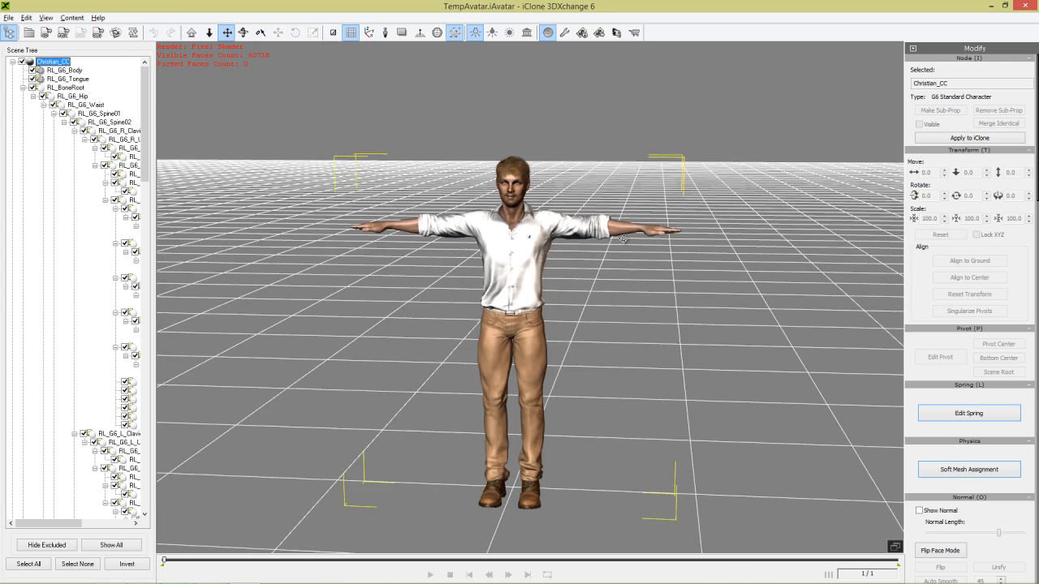
{"action": "left_click", "coordinate": [98, 37]}
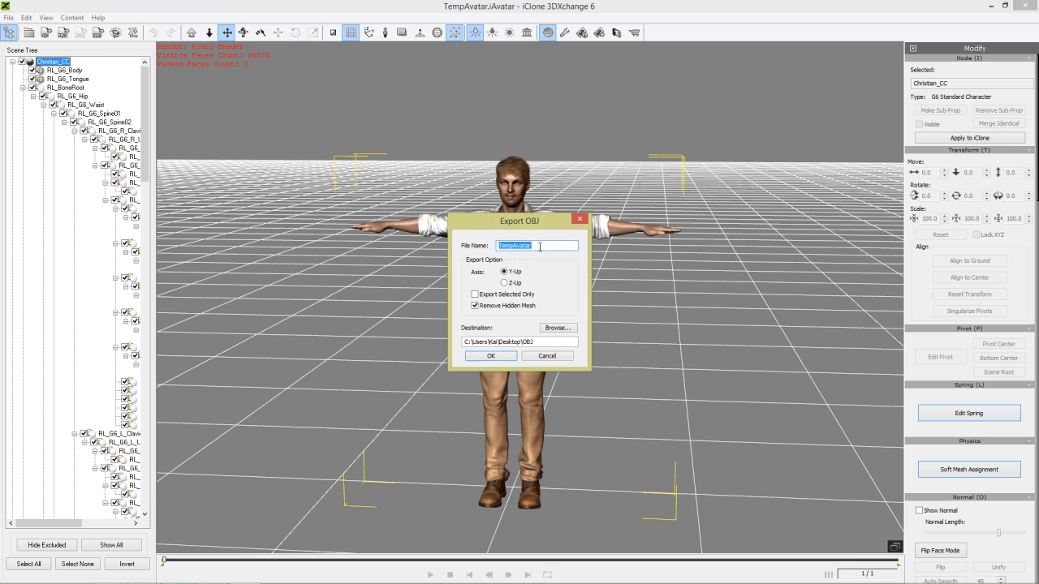
{"action": "type", "text": "Leo"}
{"action": "left_click", "coordinate": [500, 357]}
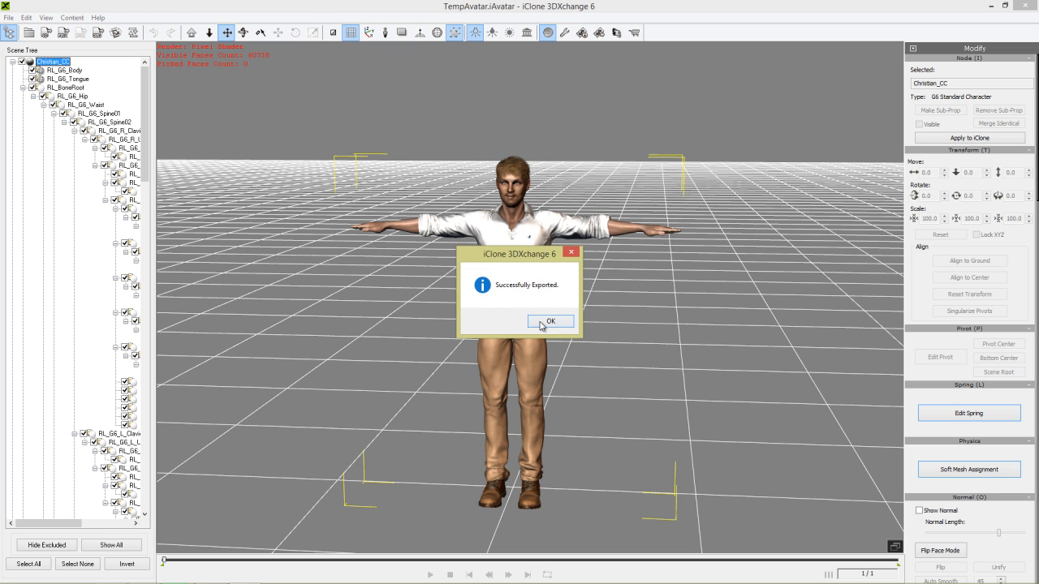
{"action": "left_click", "coordinate": [549, 321]}
Step: Switch to Sculptris, import Leo.obj as a new scene without entering paint mode, and bring the head and upper body into view
{"action": "key", "text": "super+m"}
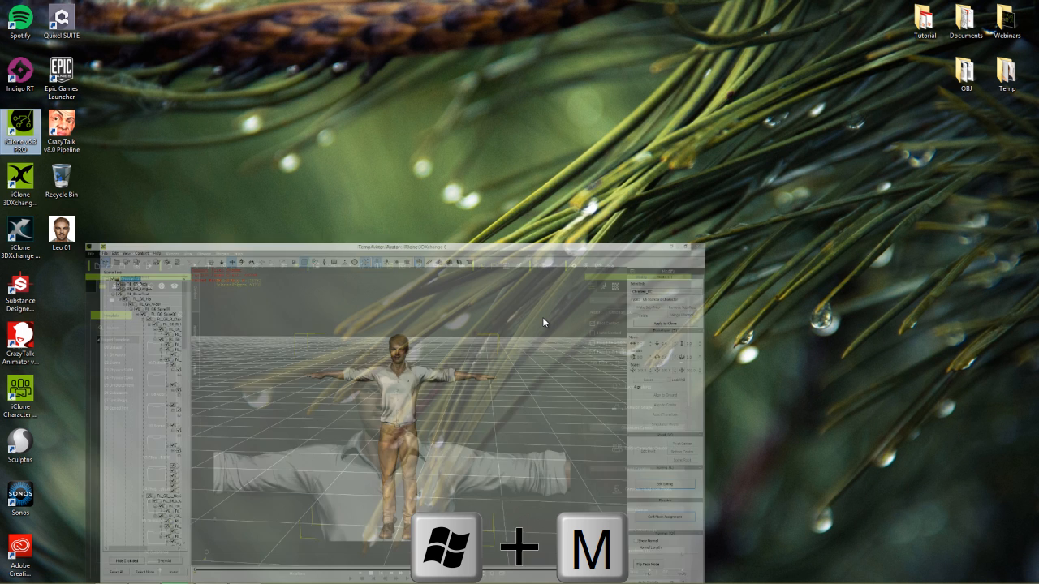
{"action": "double_click", "coordinate": [19, 440]}
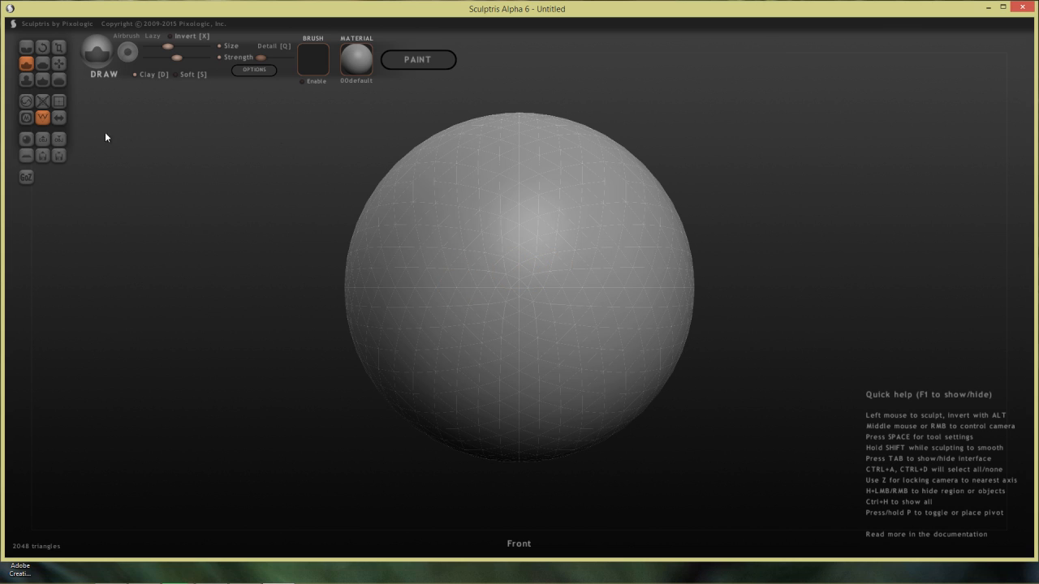
{"action": "left_click", "coordinate": [41, 139]}
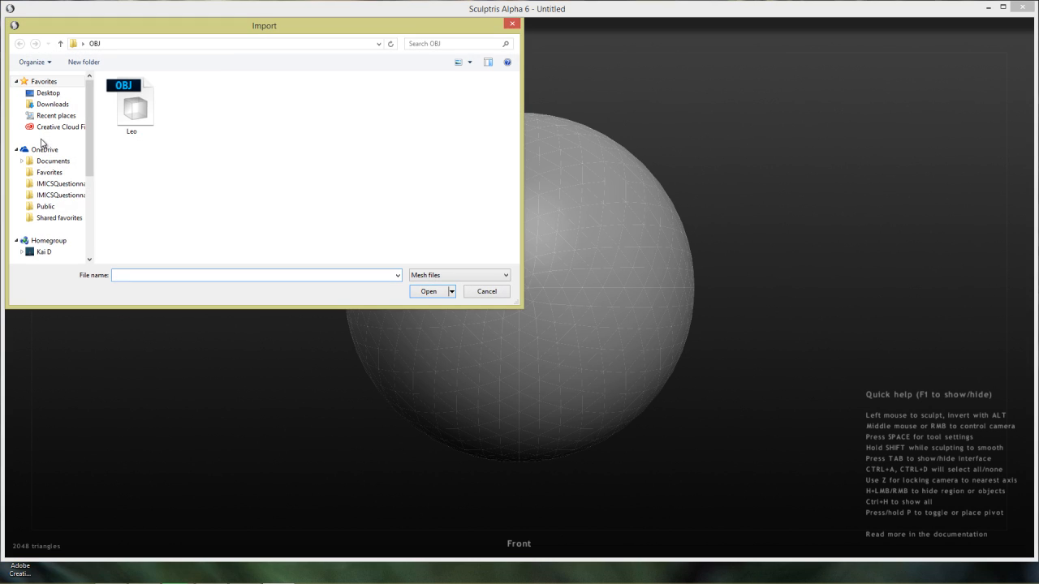
{"action": "double_click", "coordinate": [135, 104]}
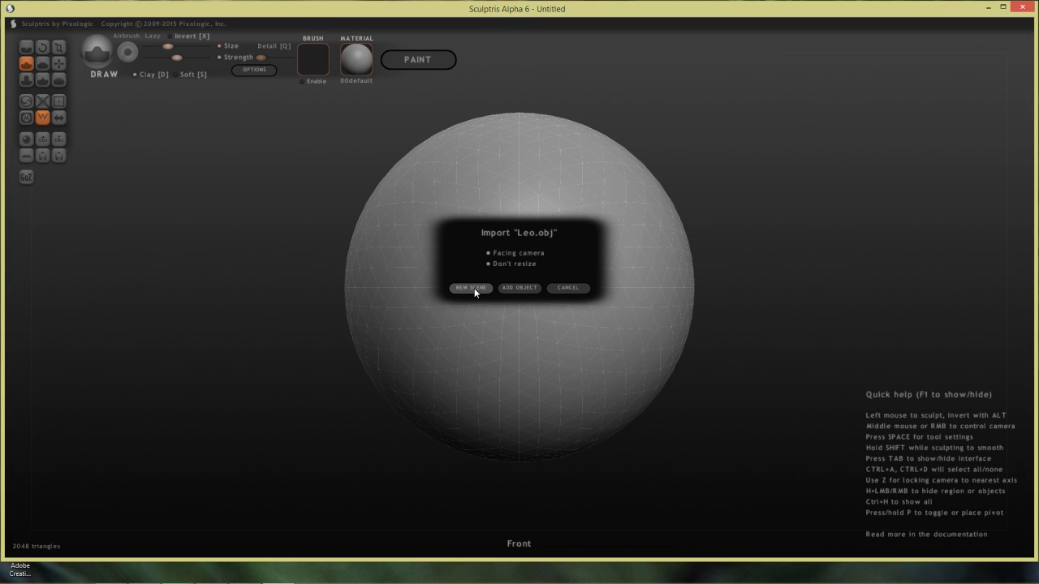
{"action": "left_click", "coordinate": [475, 289]}
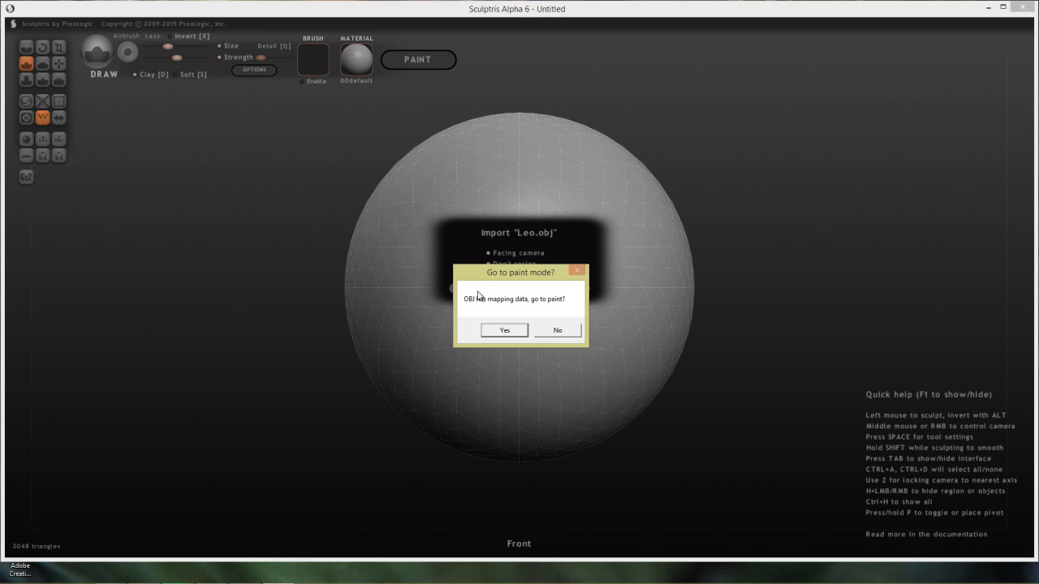
{"action": "left_click", "coordinate": [559, 330]}
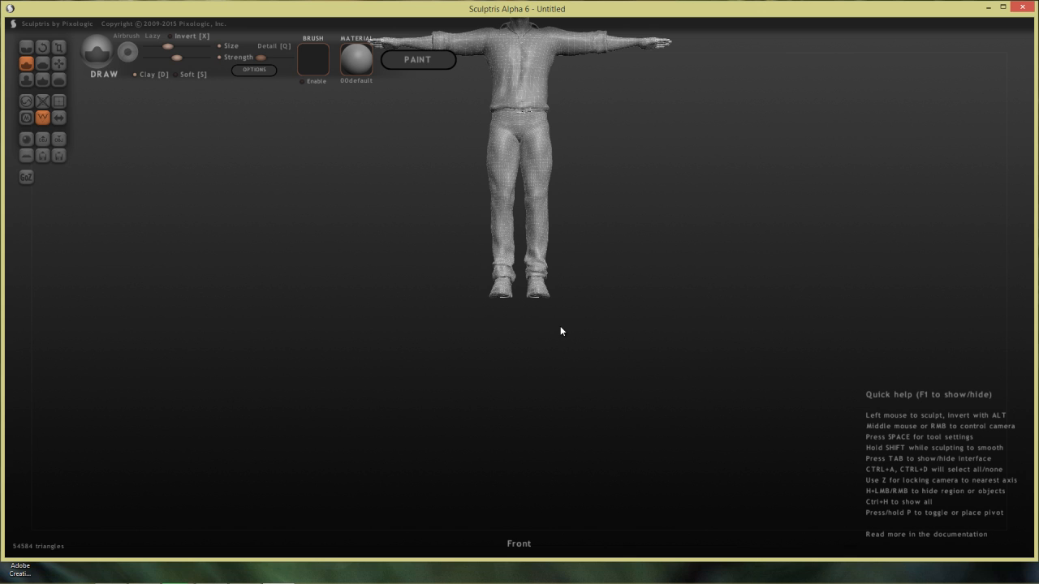
{"action": "middle_click_drag", "start_coordinate": [611, 84], "coordinate": [587, 325]}
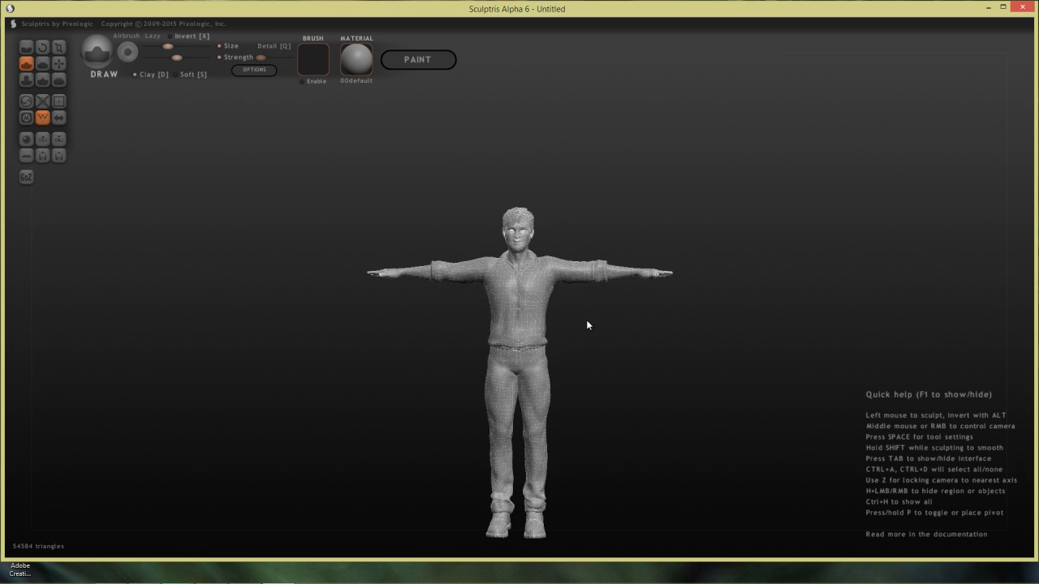
{"action": "scroll", "coordinate": [601, 349], "scroll_direction": "up", "scroll_amount": 5}
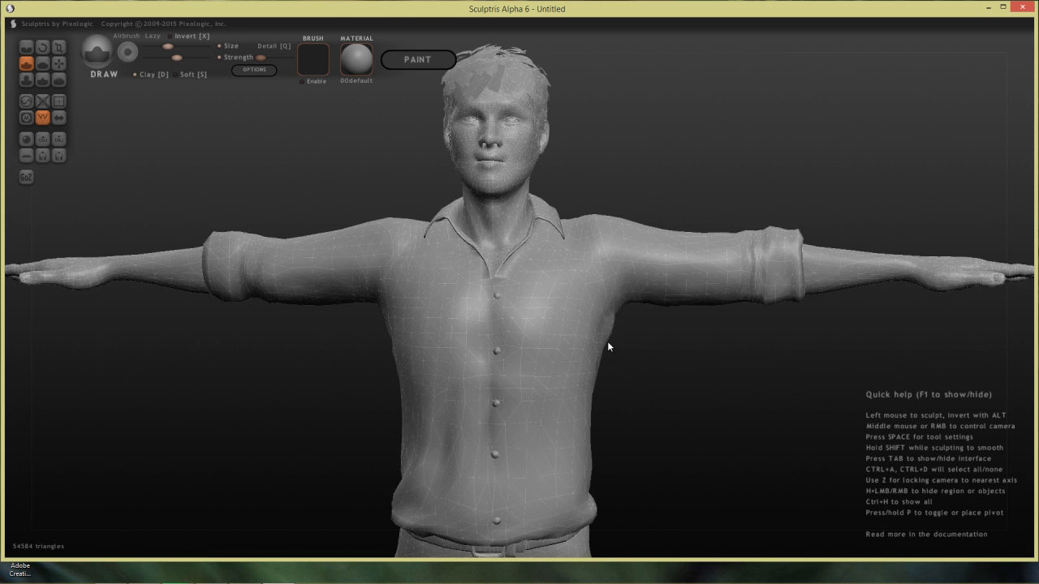
{"action": "scroll", "coordinate": [592, 299], "scroll_direction": "up", "scroll_amount": 4}
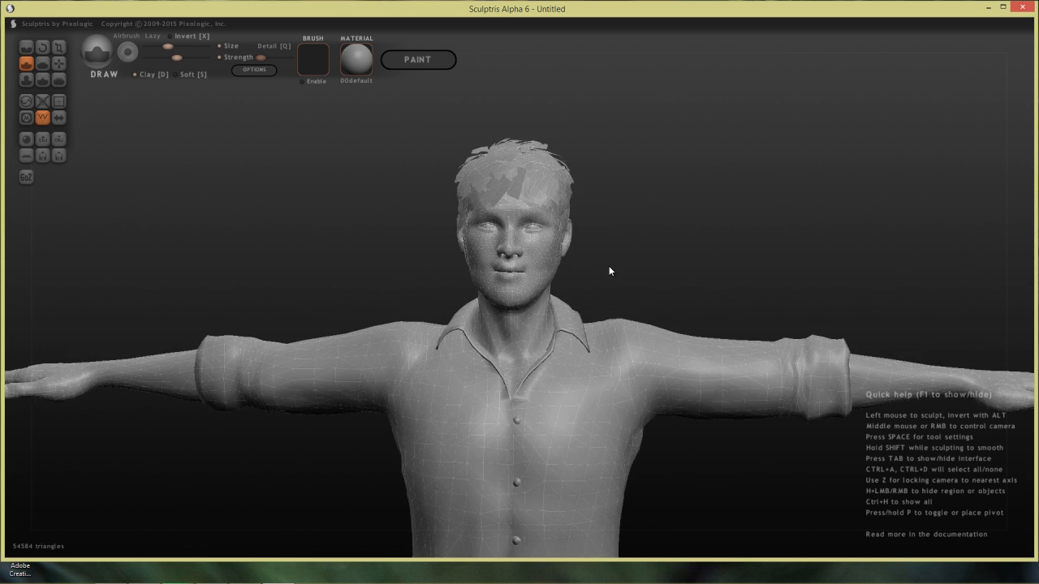
{"action": "mouse_move", "coordinate": [629, 235]}
{"action": "middle_mouse_down"}
{"action": "mouse_move", "coordinate": [677, 268]}
{"action": "mouse_move", "coordinate": [742, 271]}
{"action": "mouse_move", "coordinate": [580, 266]}
{"action": "mouse_move", "coordinate": [800, 255]}
{"action": "mouse_move", "coordinate": [795, 289]}
{"action": "mouse_move", "coordinate": [649, 292]}
{"action": "mouse_move", "coordinate": [696, 262]}
{"action": "mouse_move", "coordinate": [579, 302]}
{"action": "mouse_move", "coordinate": [851, 281]}
{"action": "mouse_move", "coordinate": [761, 286]}
{"action": "middle_mouse_up"}
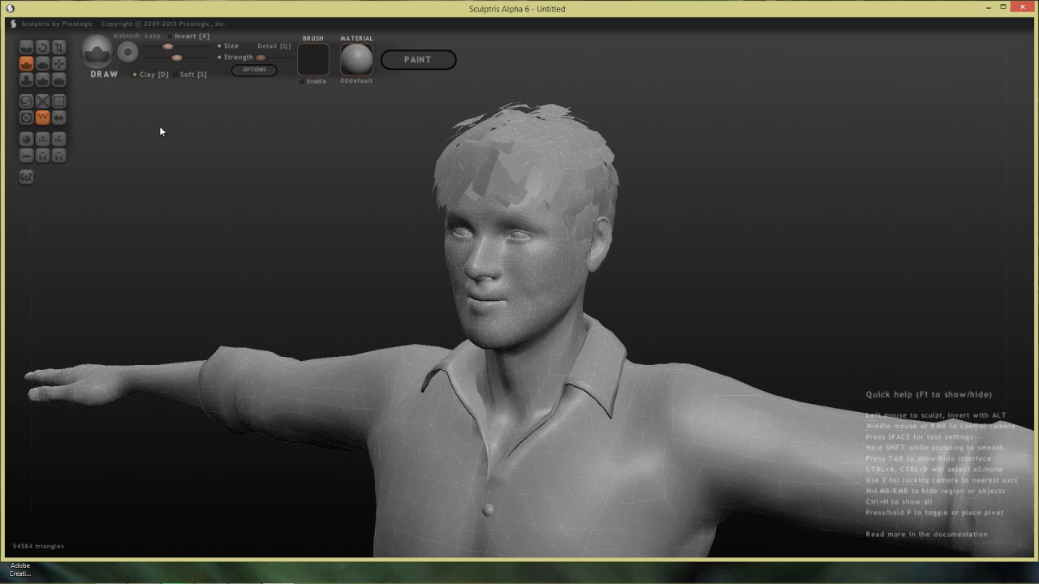
Step: Sculpt the eyelid and brow area of both eyes on the character's face with the Pinch brush
{"action": "left_click", "coordinate": [44, 80]}
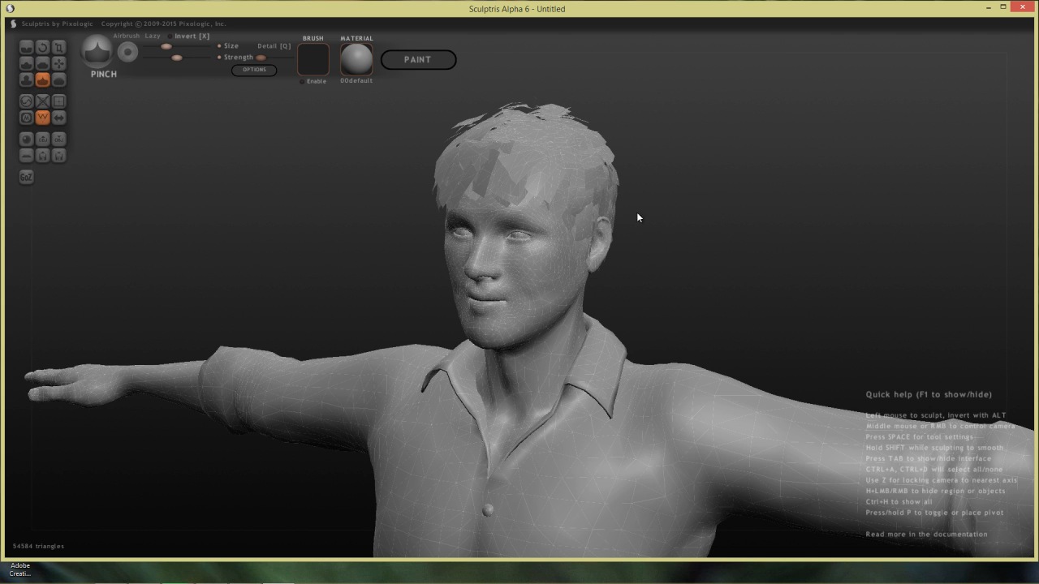
{"action": "mouse_move", "coordinate": [637, 211]}
{"action": "middle_mouse_down"}
{"action": "mouse_move", "coordinate": [696, 257]}
{"action": "mouse_move", "coordinate": [696, 273]}
{"action": "mouse_move", "coordinate": [758, 271]}
{"action": "mouse_move", "coordinate": [747, 268]}
{"action": "middle_mouse_up"}
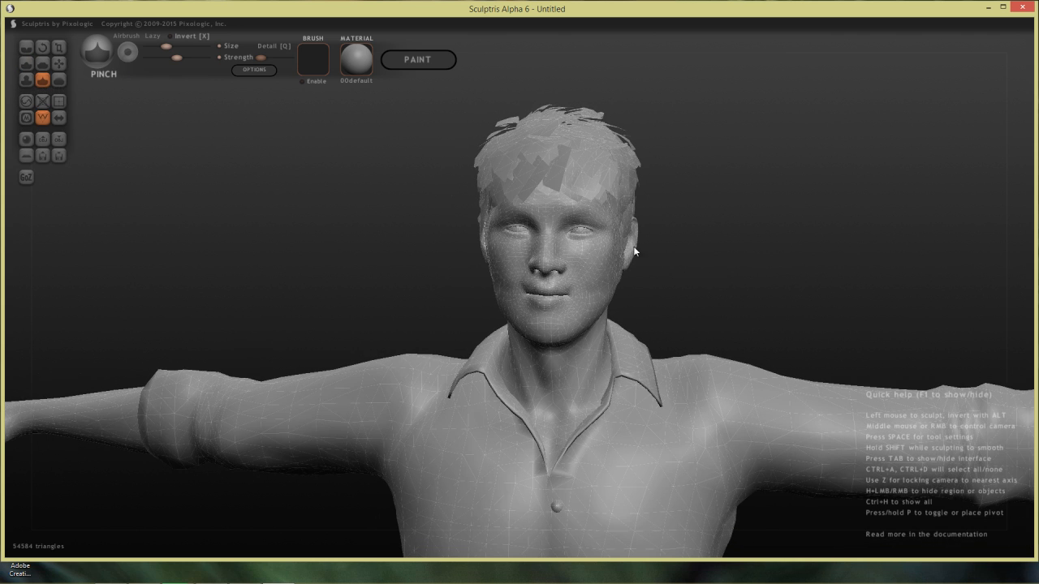
{"action": "left_click_drag", "start_coordinate": [588, 232], "coordinate": [603, 227]}
{"action": "mouse_move", "coordinate": [514, 226]}
{"action": "left_mouse_down"}
{"action": "mouse_move", "coordinate": [523, 228]}
{"action": "mouse_move", "coordinate": [516, 221]}
{"action": "left_mouse_up"}
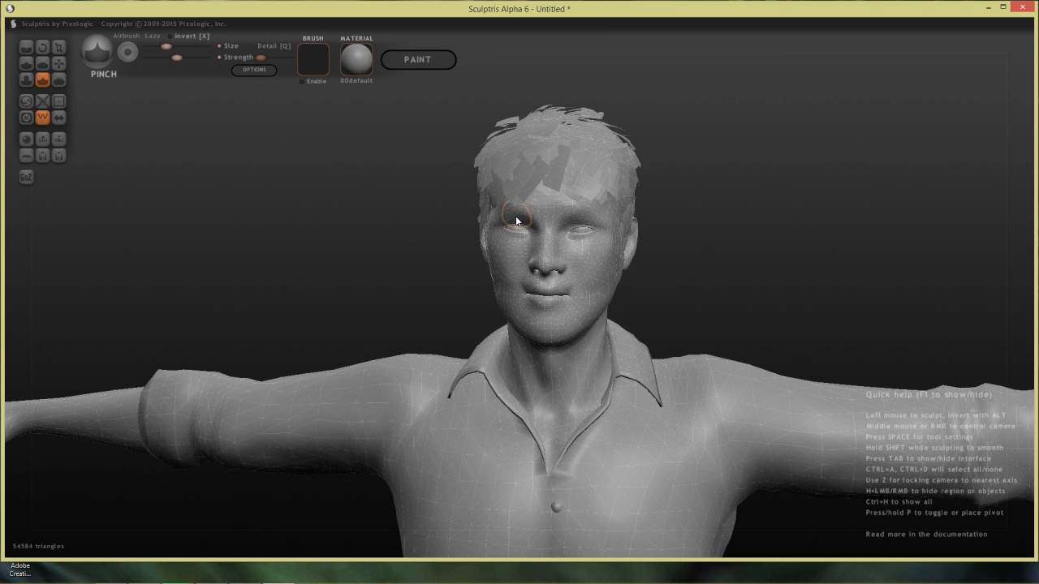
Step: Build up the eyelid area of both eyes with the Draw brush and undo the last stroke
{"action": "left_click", "coordinate": [26, 63]}
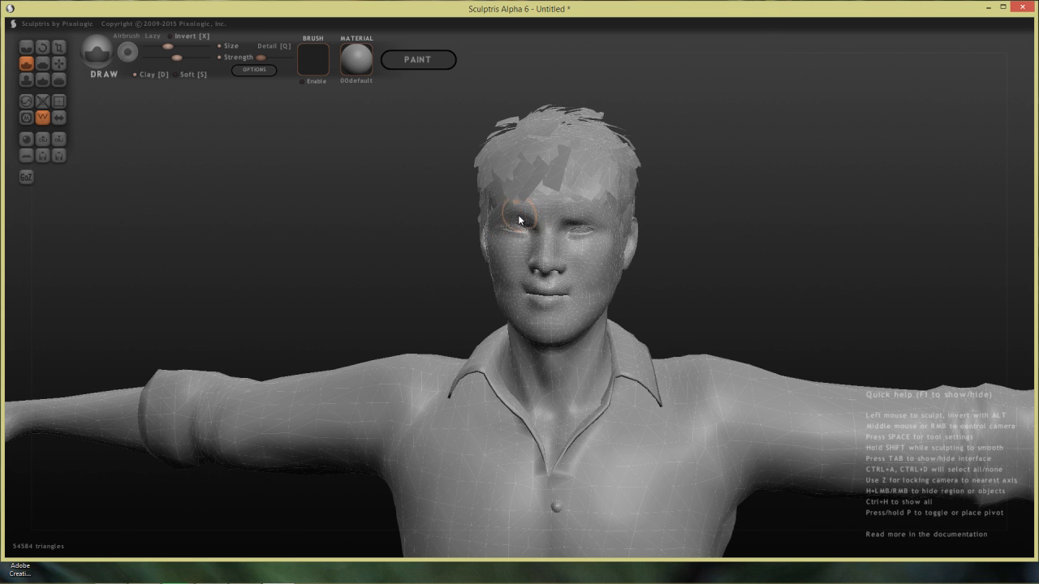
{"action": "key", "text": "ctrl+z"}
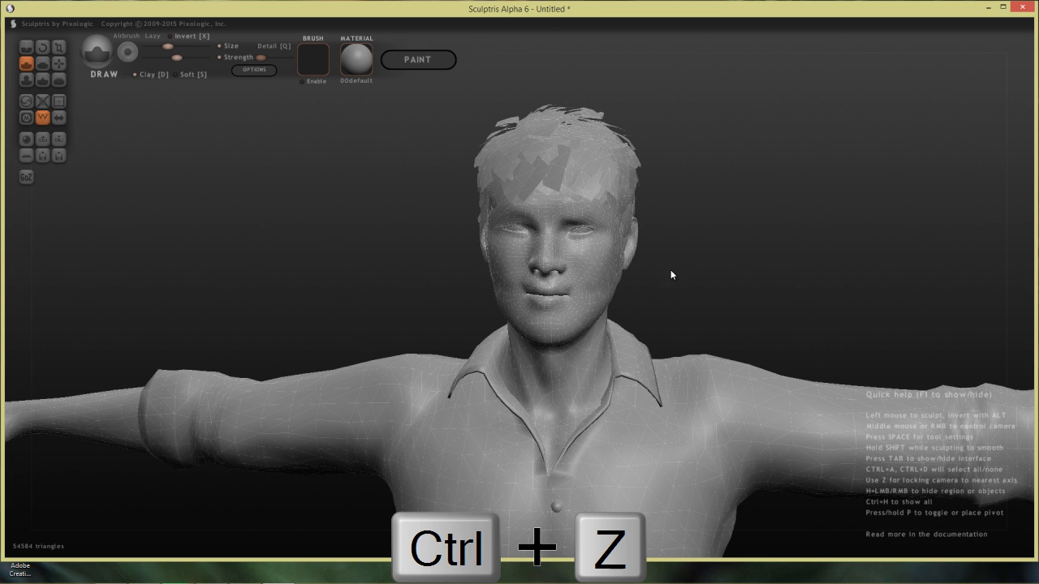
{"action": "mouse_move", "coordinate": [682, 283]}
{"action": "left_mouse_down"}
{"action": "mouse_move", "coordinate": [675, 320]}
{"action": "mouse_move", "coordinate": [649, 299]}
{"action": "mouse_move", "coordinate": [789, 295]}
{"action": "mouse_move", "coordinate": [696, 327]}
{"action": "mouse_move", "coordinate": [508, 294]}
{"action": "mouse_move", "coordinate": [636, 283]}
{"action": "mouse_move", "coordinate": [635, 304]}
{"action": "mouse_move", "coordinate": [599, 300]}
{"action": "left_mouse_up"}
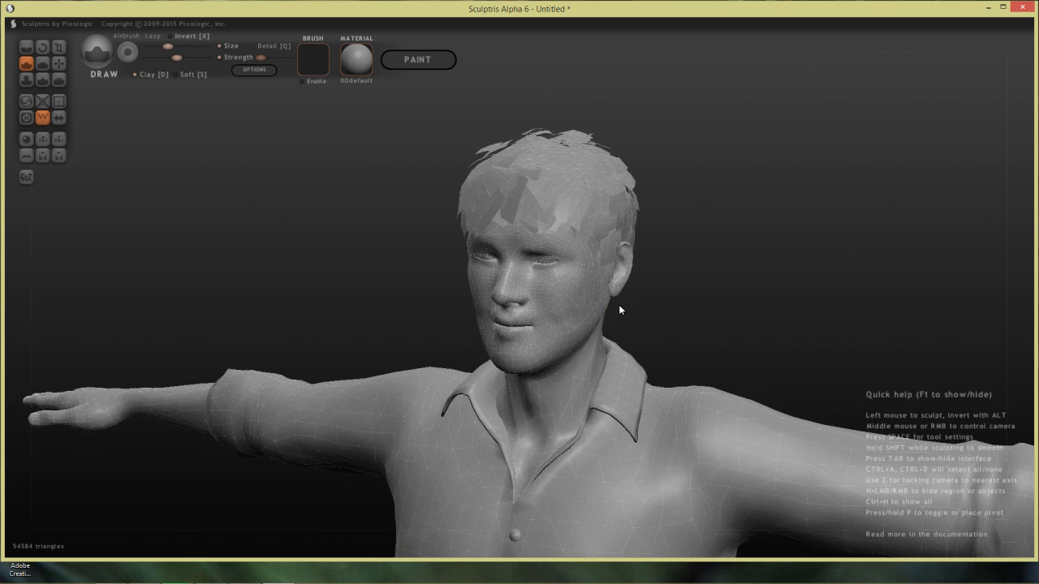